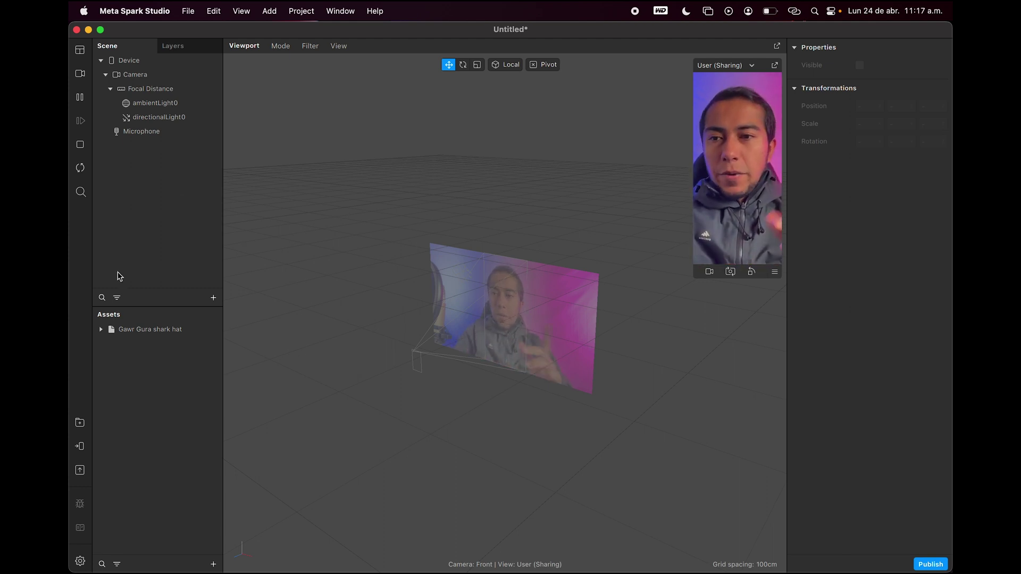
- Add a face tracker under Focal Distance and expand the imported Gawr Gura shark hat asset to its 3D object
{"action": "right_click", "coordinate": [153, 86]}
{"action": "mouse_move", "coordinate": [181, 95]}
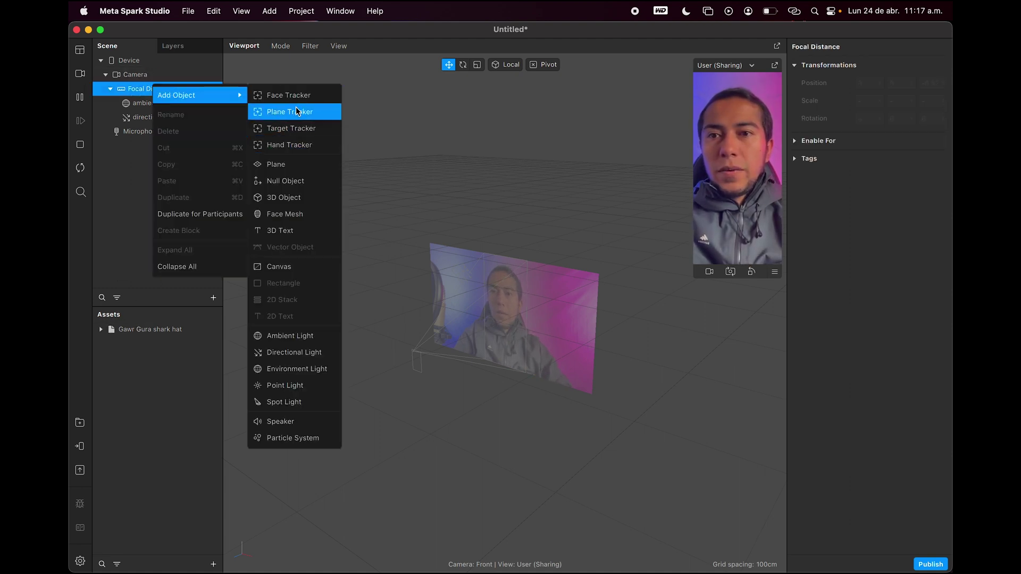
{"action": "left_click", "coordinate": [292, 96]}
{"action": "left_click", "coordinate": [165, 332]}
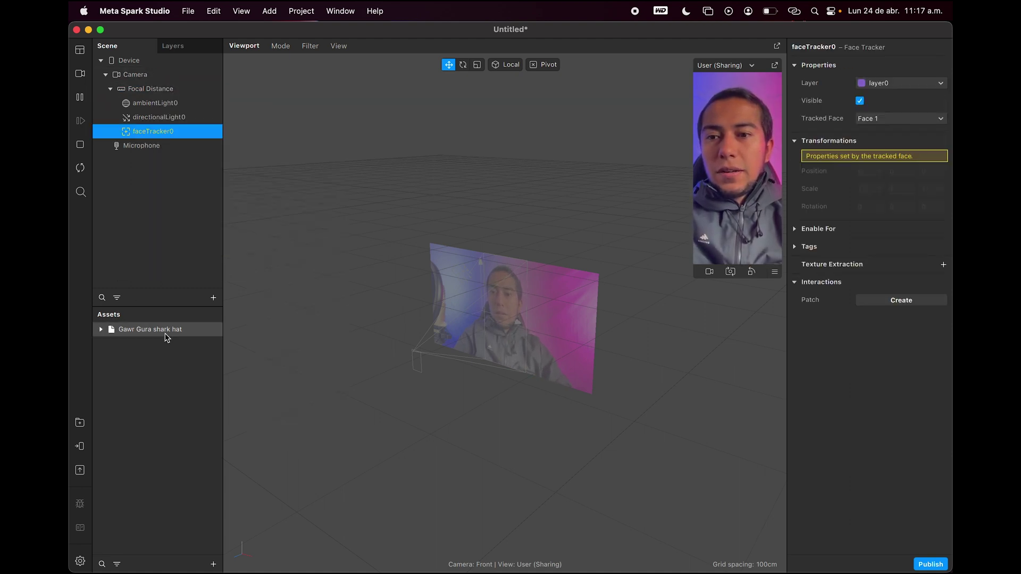
{"action": "left_click", "coordinate": [101, 331]}
{"action": "left_click", "coordinate": [146, 344]}
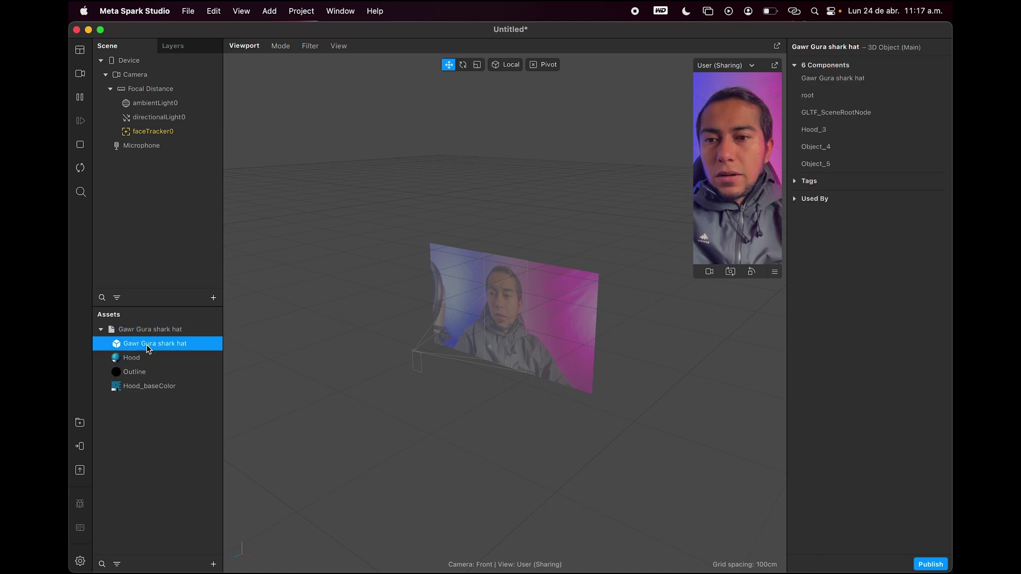
- Search the AR Library for "hat", browse all 3D object results as far as Gawr Gura shark hat, and close the library
{"action": "left_click", "coordinate": [81, 423]}
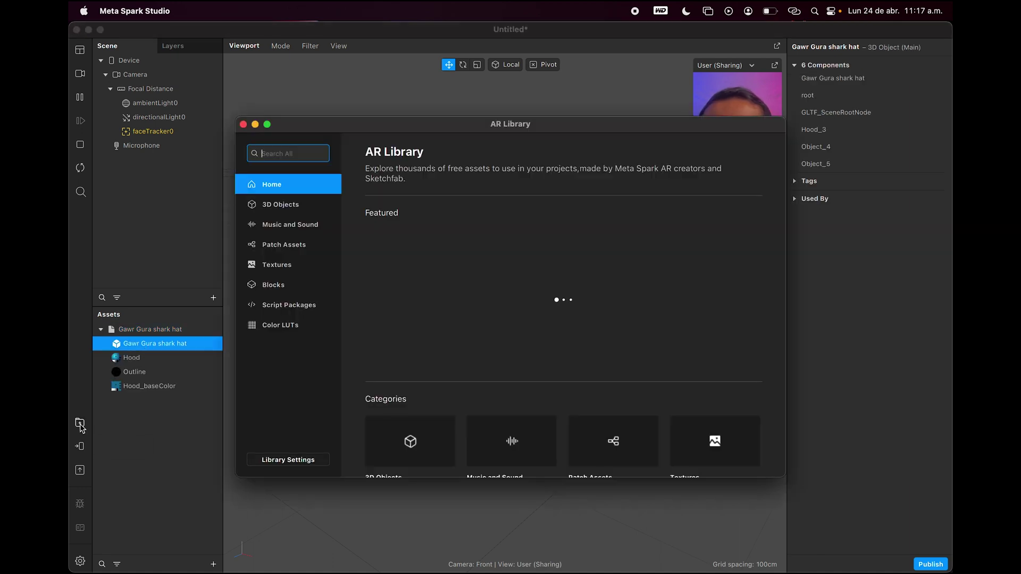
{"action": "left_click", "coordinate": [289, 154]}
{"action": "type", "text": "ha"}
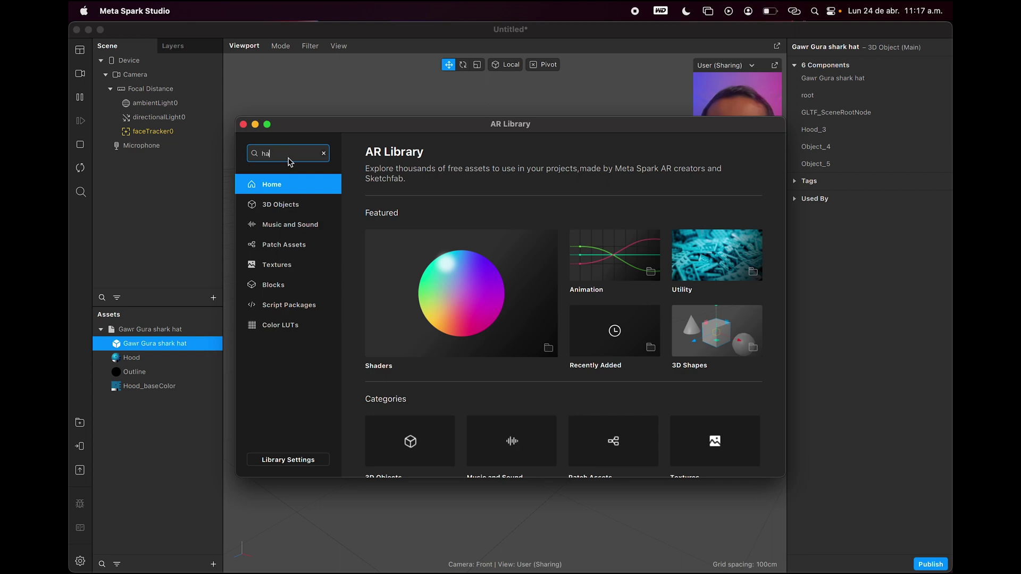
{"action": "type", "text": "t"}
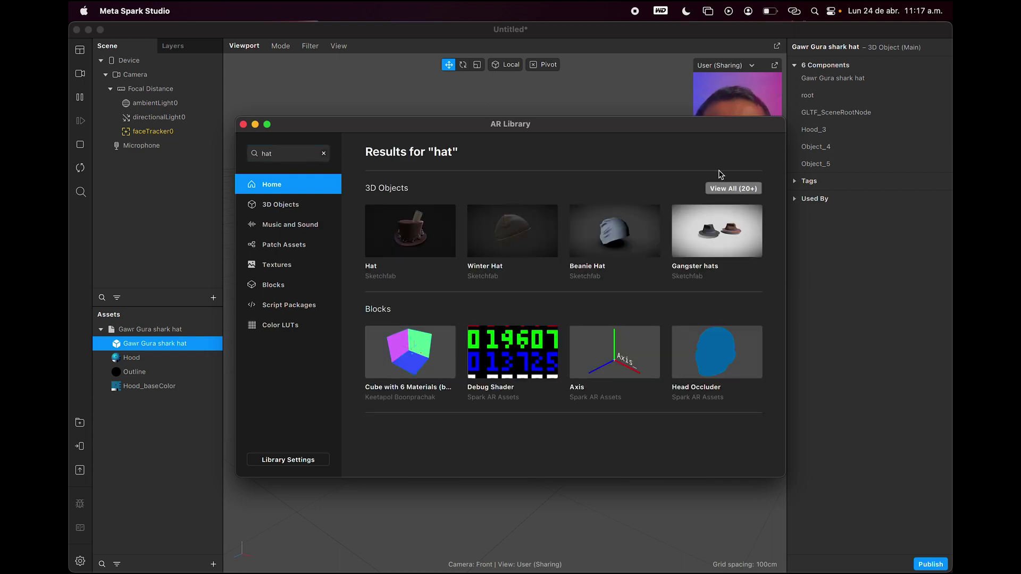
{"action": "left_click", "coordinate": [731, 189]}
{"action": "scroll", "coordinate": [576, 363], "scroll_direction": "down", "scroll_amount": 15}
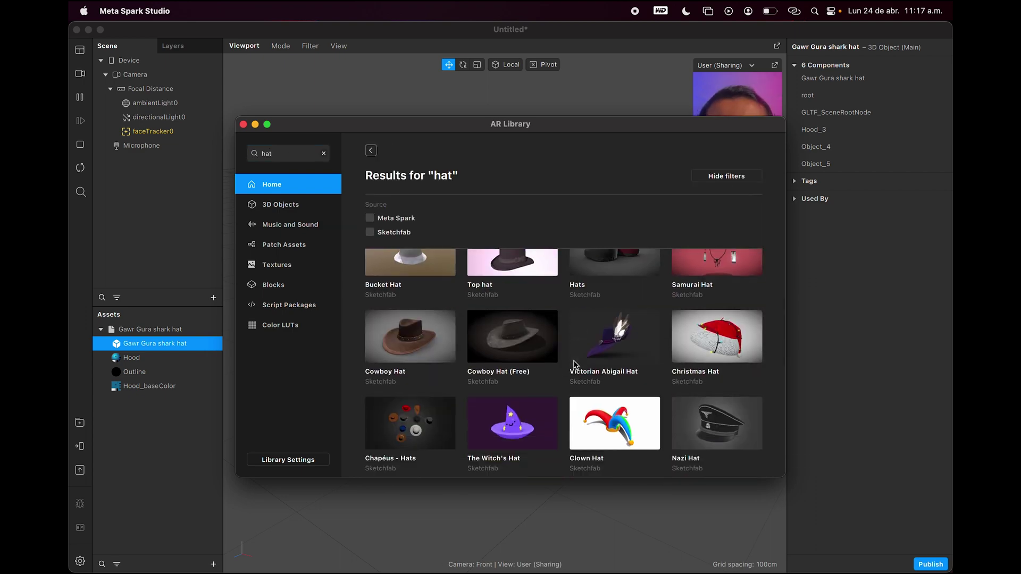
{"action": "scroll", "coordinate": [560, 412], "scroll_direction": "down", "scroll_amount": 15}
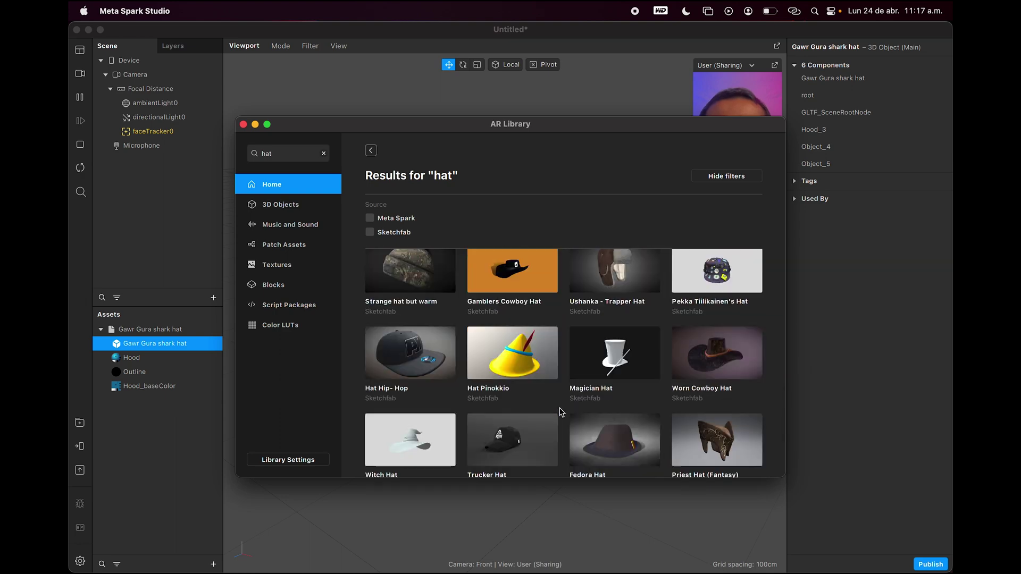
{"action": "scroll", "coordinate": [560, 412], "scroll_direction": "down", "scroll_amount": 1}
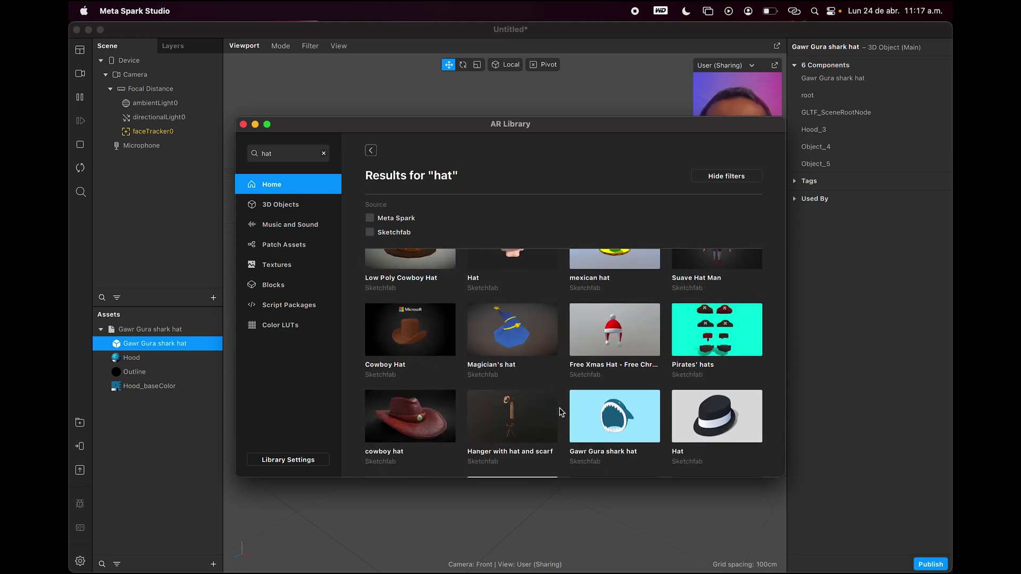
{"action": "scroll", "coordinate": [582, 461], "scroll_direction": "down", "scroll_amount": 1}
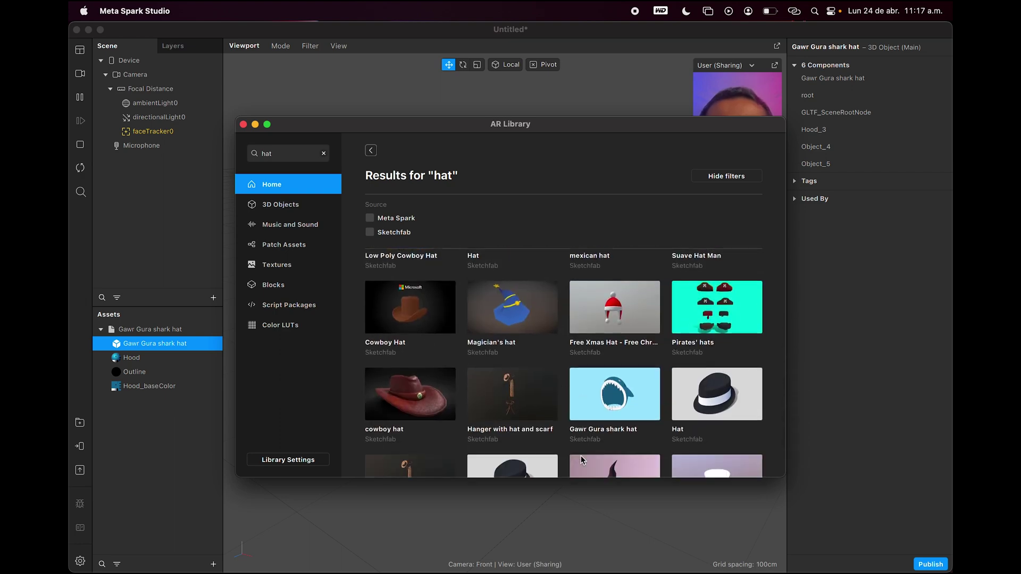
{"action": "left_click", "coordinate": [243, 125]}
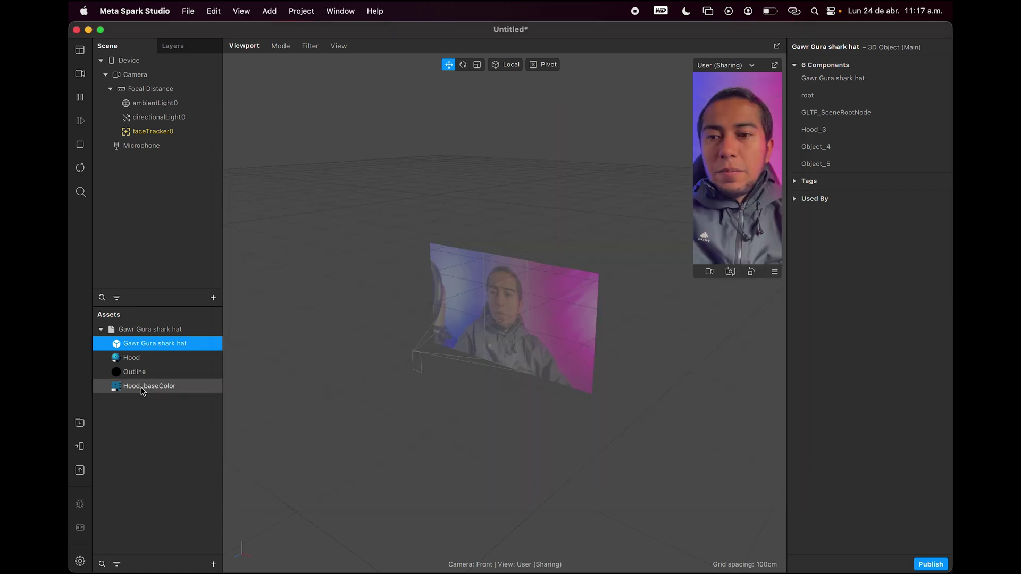
- Place the Gawr Gura shark hat 3D object in the scene as a child of faceTracker0
{"action": "left_click", "coordinate": [148, 338]}
{"action": "left_click_drag", "start_coordinate": [147, 338], "coordinate": [154, 132]}
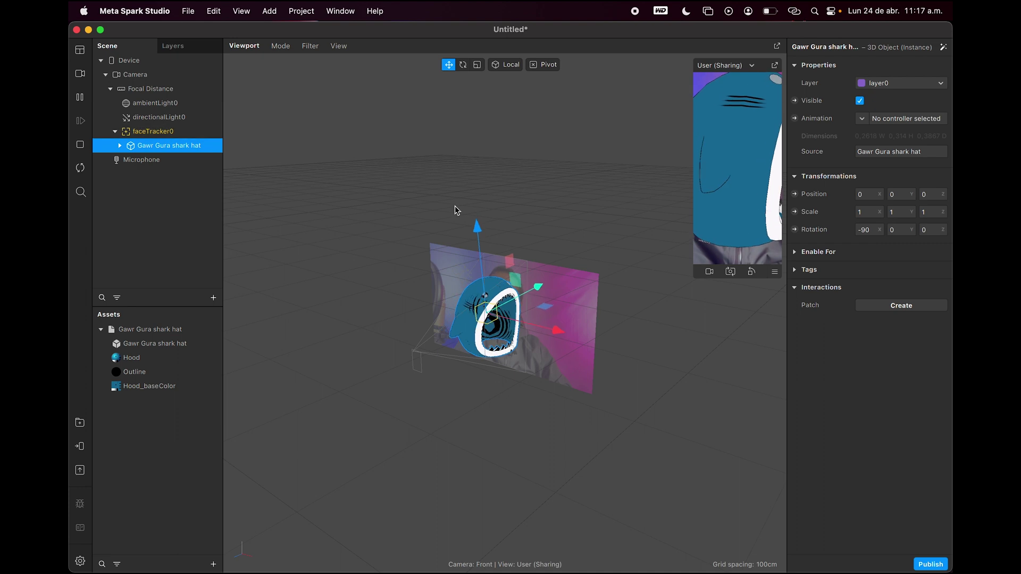
{"action": "scroll", "coordinate": [541, 270], "scroll_direction": "up", "scroll_amount": 5}
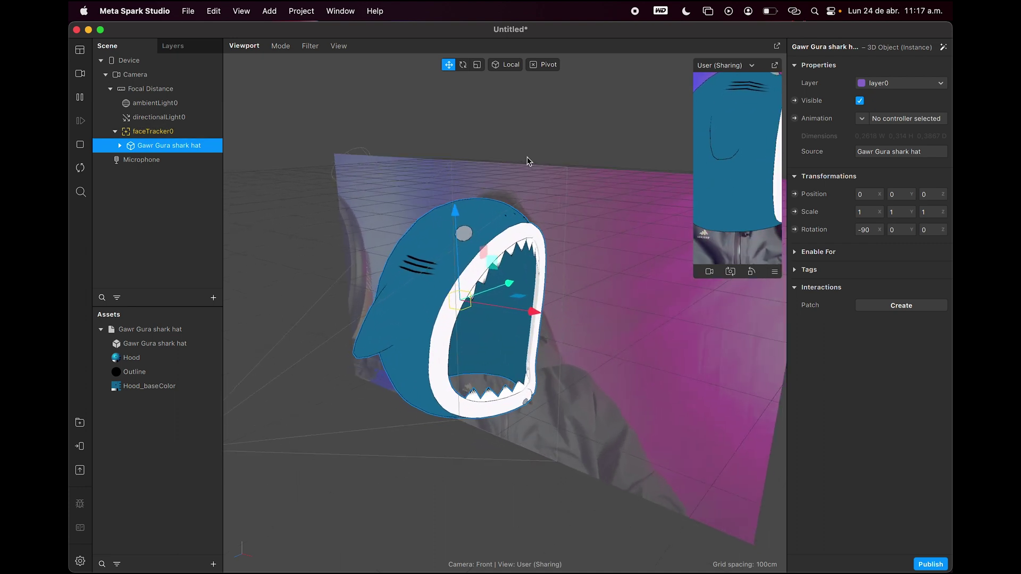
- Try setting the shark hat's X rotation to 0 and undo the change
{"action": "double_click", "coordinate": [865, 230]}
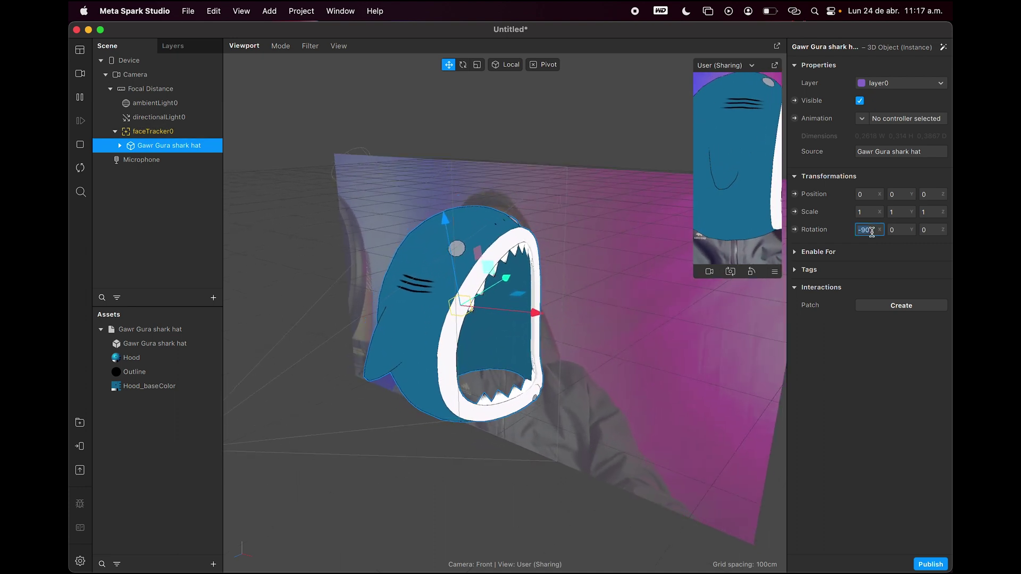
{"action": "type", "text": "0"}
{"action": "key", "text": "Return"}
{"action": "key", "text": "super+z"}
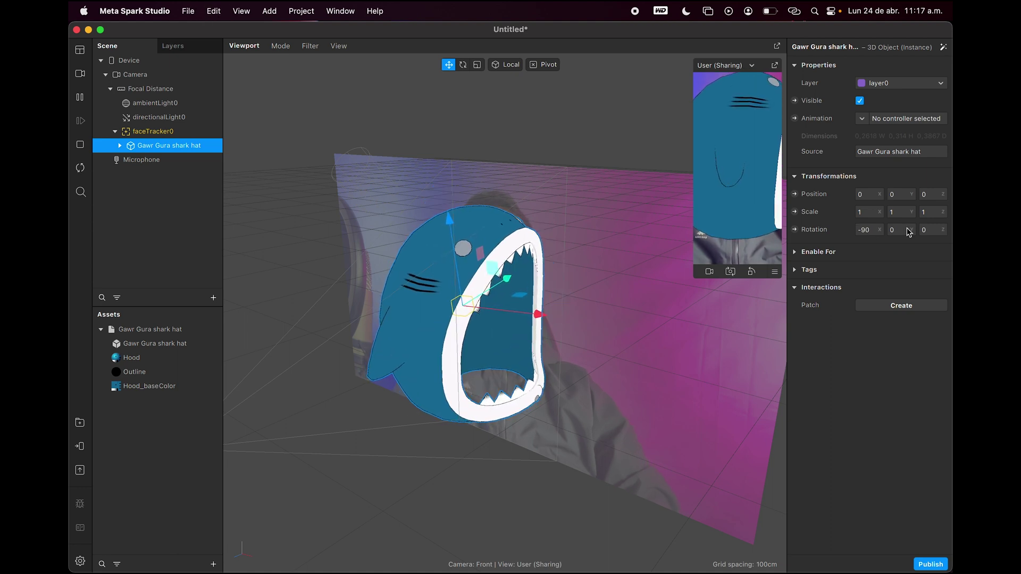
- Set the shark hat's Y rotation to -90
{"action": "double_click", "coordinate": [904, 230]}
{"action": "type", "text": "90"}
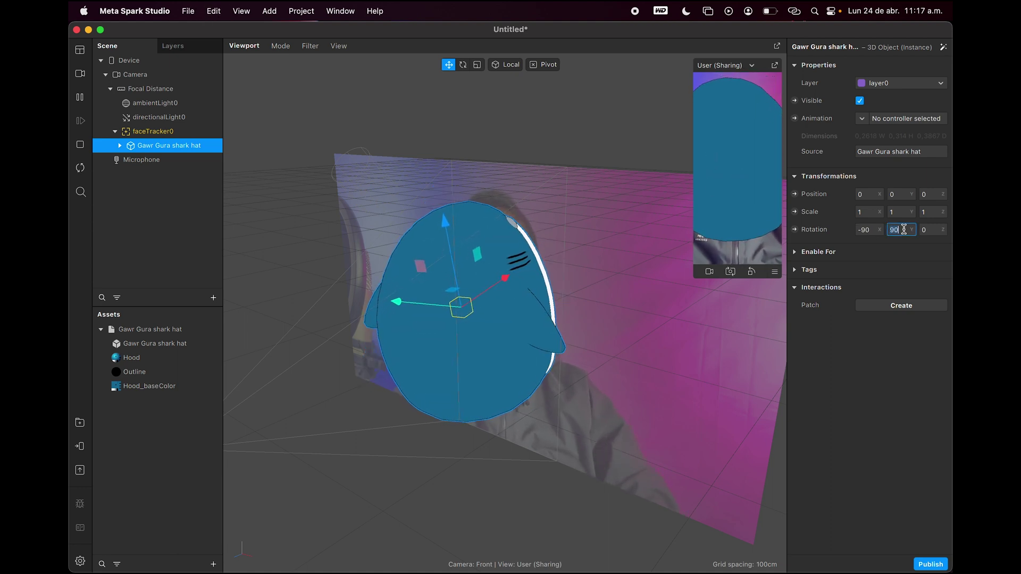
{"action": "type", "text": "-"}
{"action": "key", "text": "Return"}
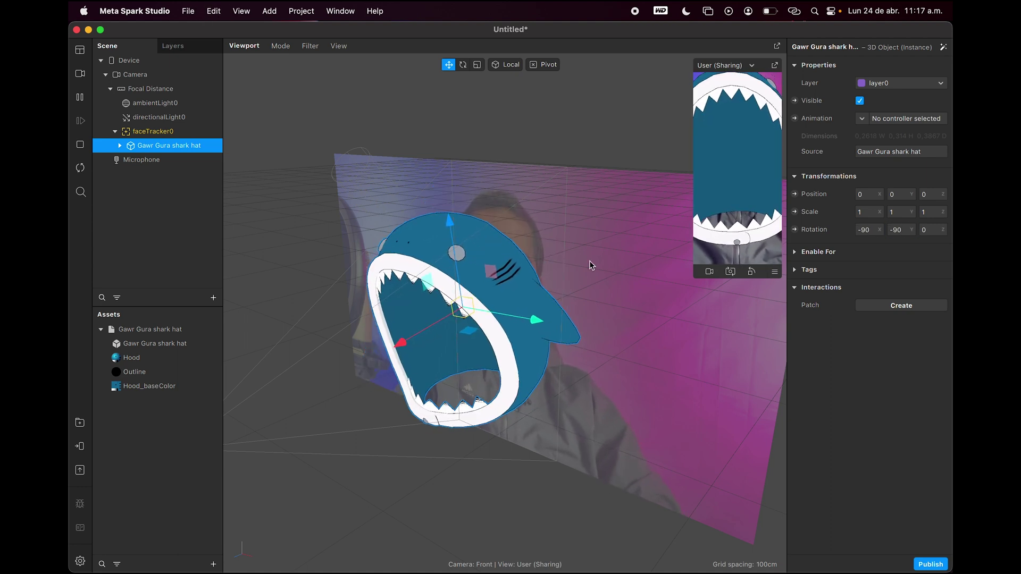
- Add a face mesh under faceTracker0 and assign a newly created material to it
{"action": "left_click", "coordinate": [176, 134]}
{"action": "right_click", "coordinate": [176, 133]}
{"action": "mouse_move", "coordinate": [213, 140]}
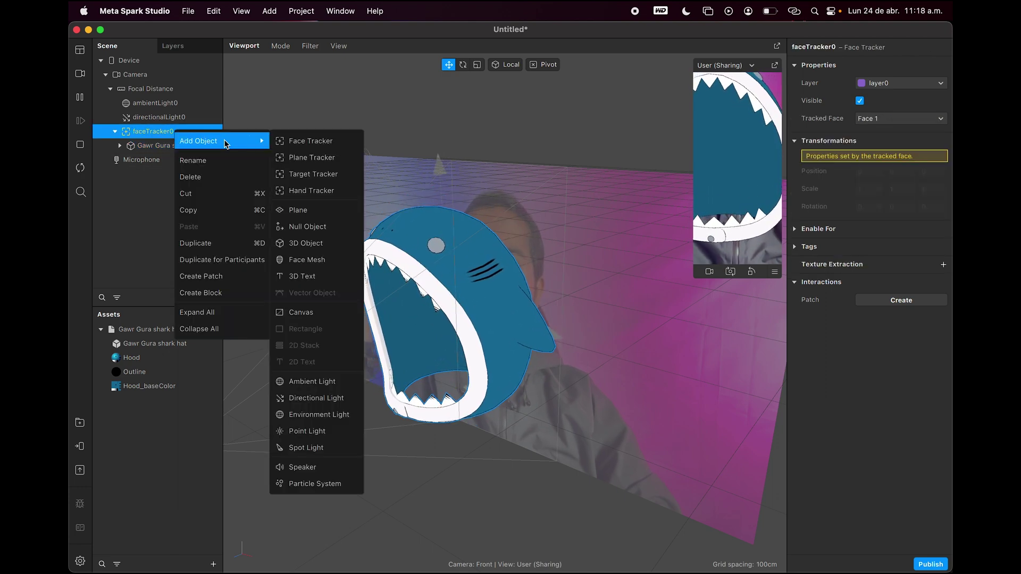
{"action": "left_click", "coordinate": [314, 259]}
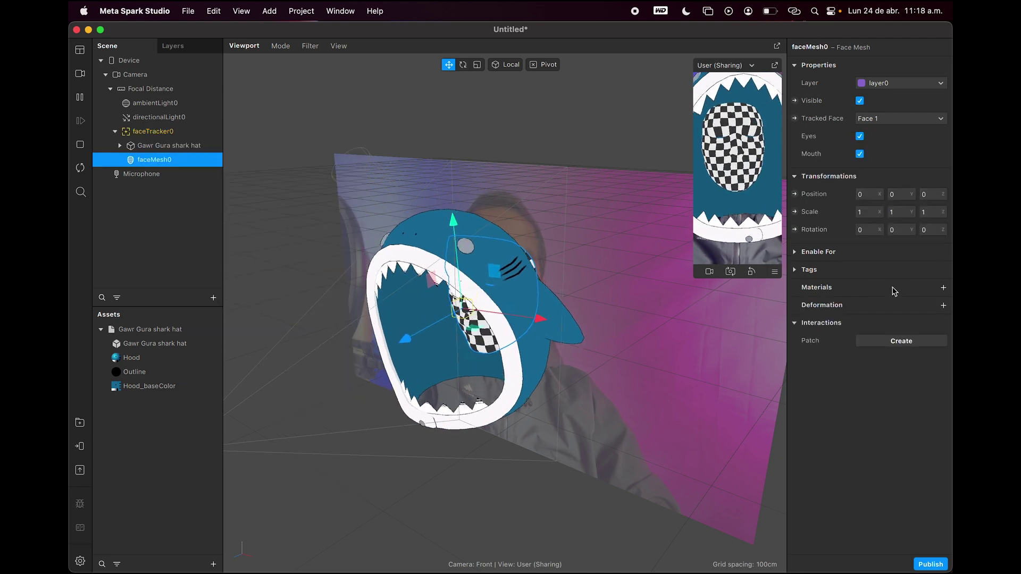
{"action": "left_click", "coordinate": [944, 288]}
{"action": "left_click", "coordinate": [893, 341]}
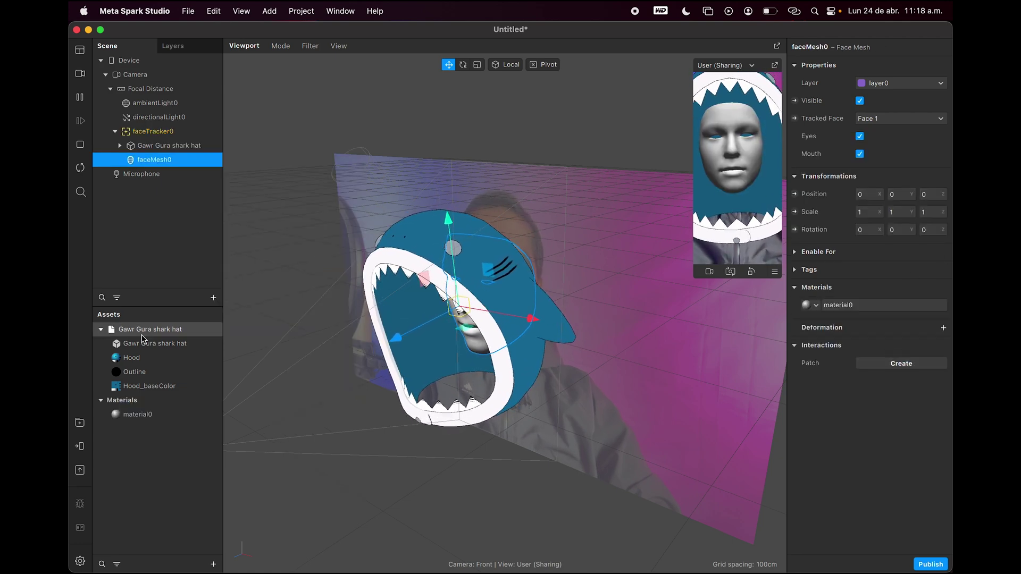
- Create a texture extraction from faceTracker0 to capture the tracked face
{"action": "left_click", "coordinate": [151, 132]}
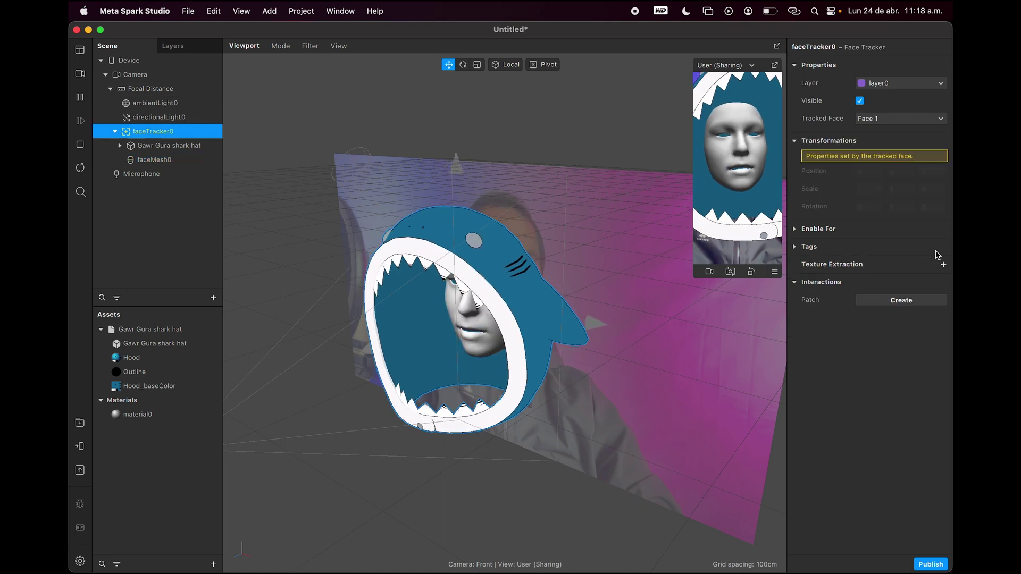
{"action": "left_click", "coordinate": [942, 264]}
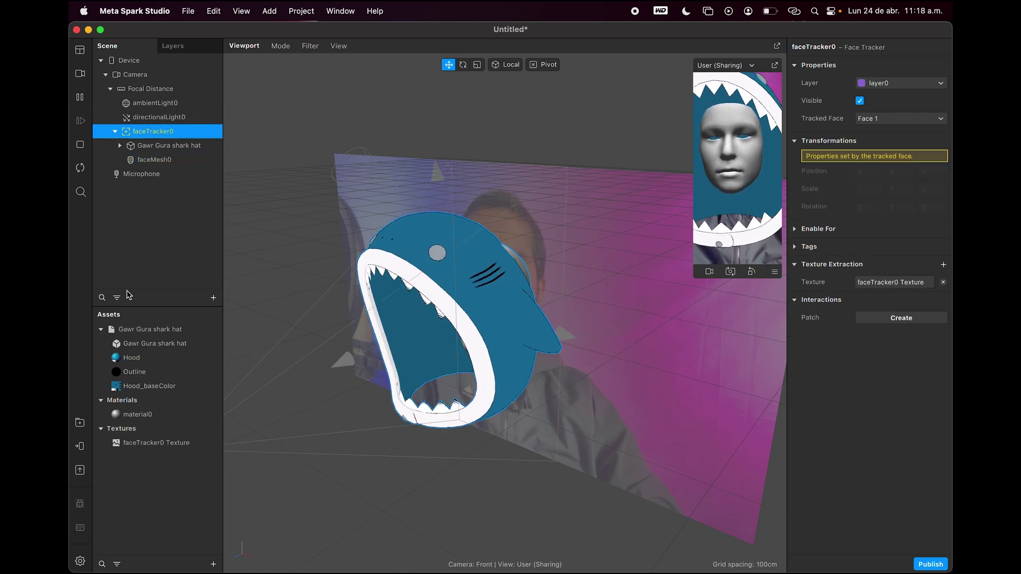
{"action": "left_click", "coordinate": [131, 430]}
- Set material0's shader type to Flat and assign faceTracker0 Texture as its diffuse texture
{"action": "left_click", "coordinate": [138, 414]}
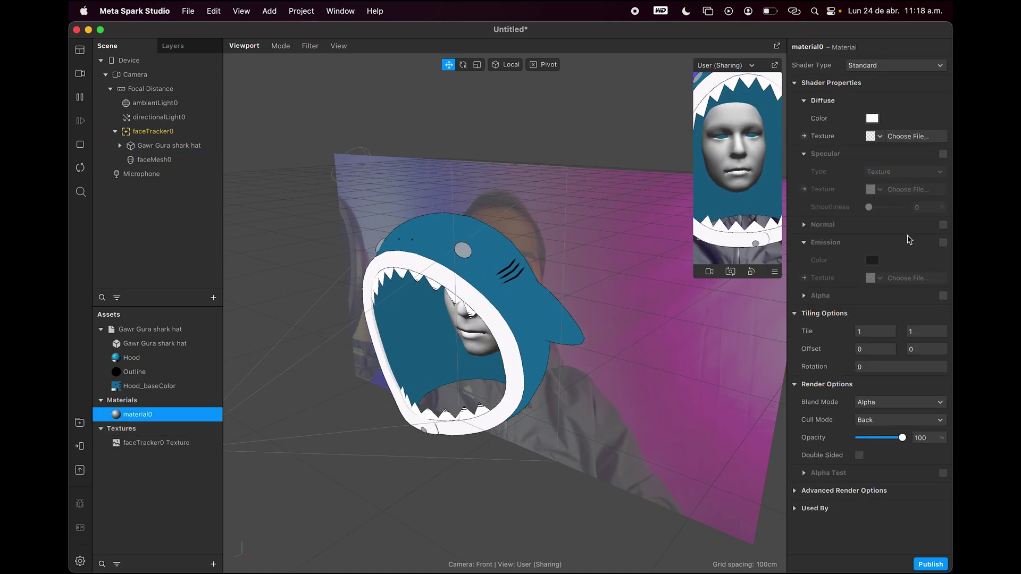
{"action": "left_click", "coordinate": [893, 66]}
{"action": "left_click", "coordinate": [867, 89]}
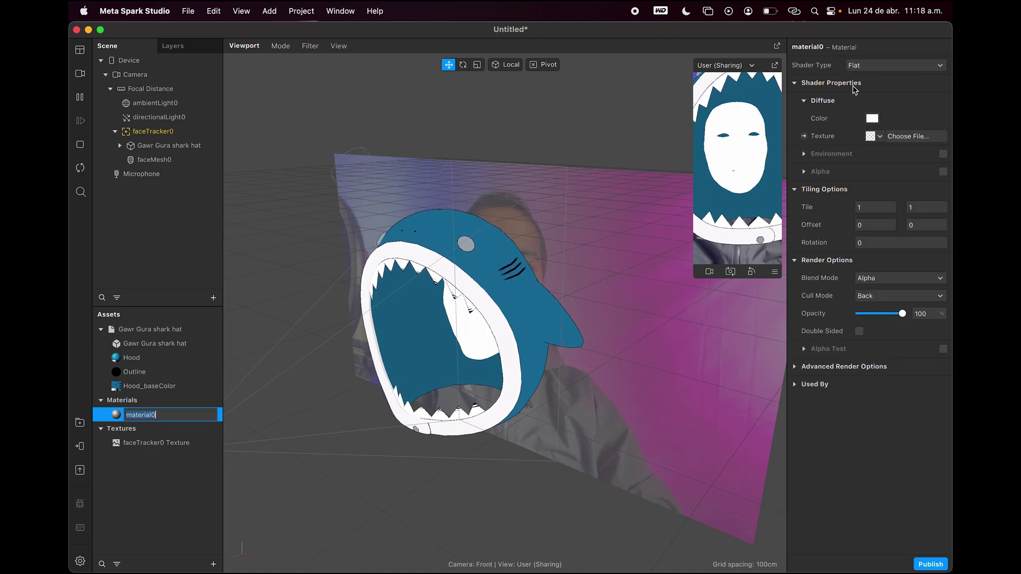
{"action": "left_click", "coordinate": [880, 136]}
{"action": "left_click", "coordinate": [877, 169]}
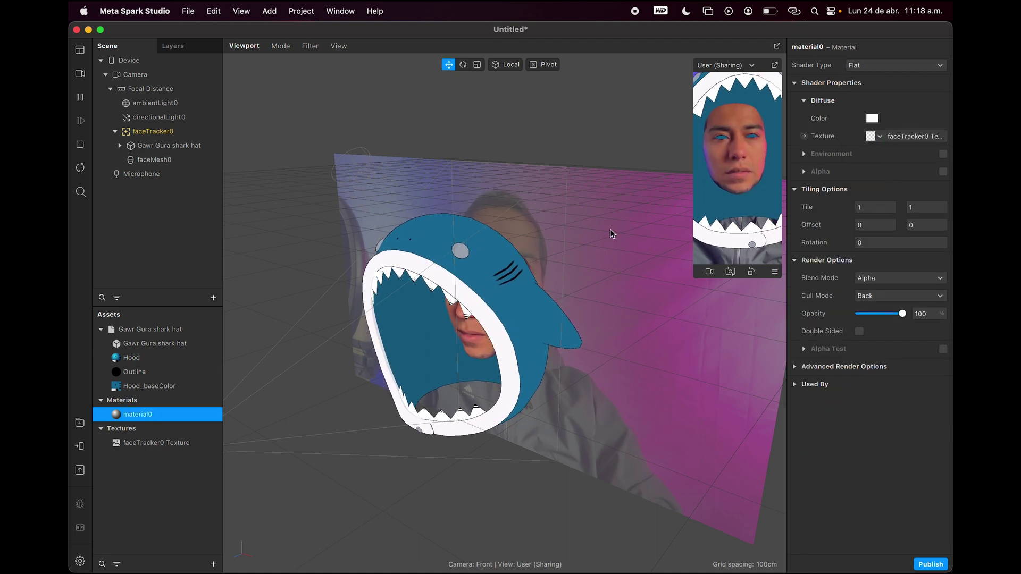
- Disable the Eyes and Mouth options of faceMesh0
{"action": "left_click", "coordinate": [154, 159]}
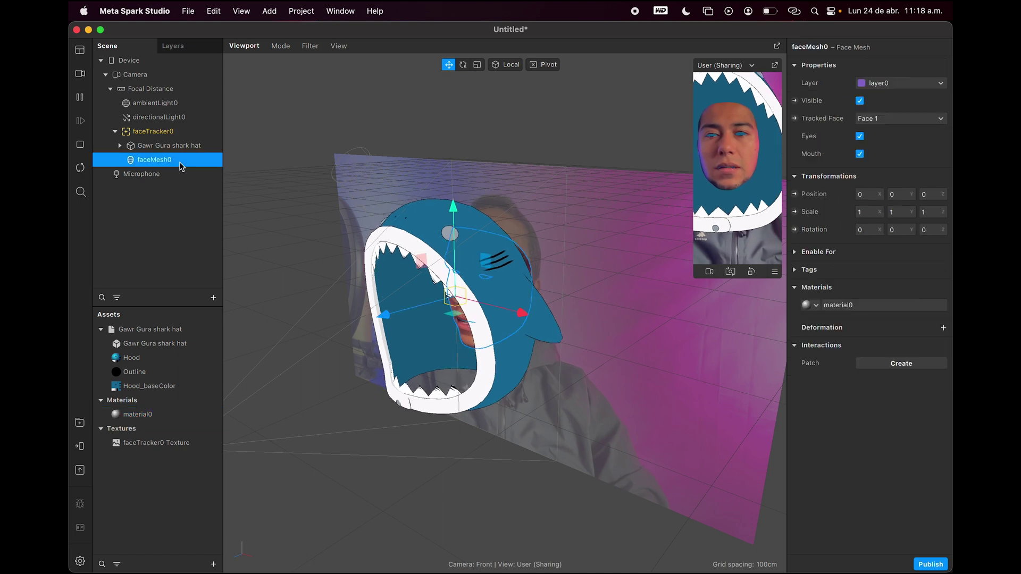
{"action": "left_click", "coordinate": [861, 137]}
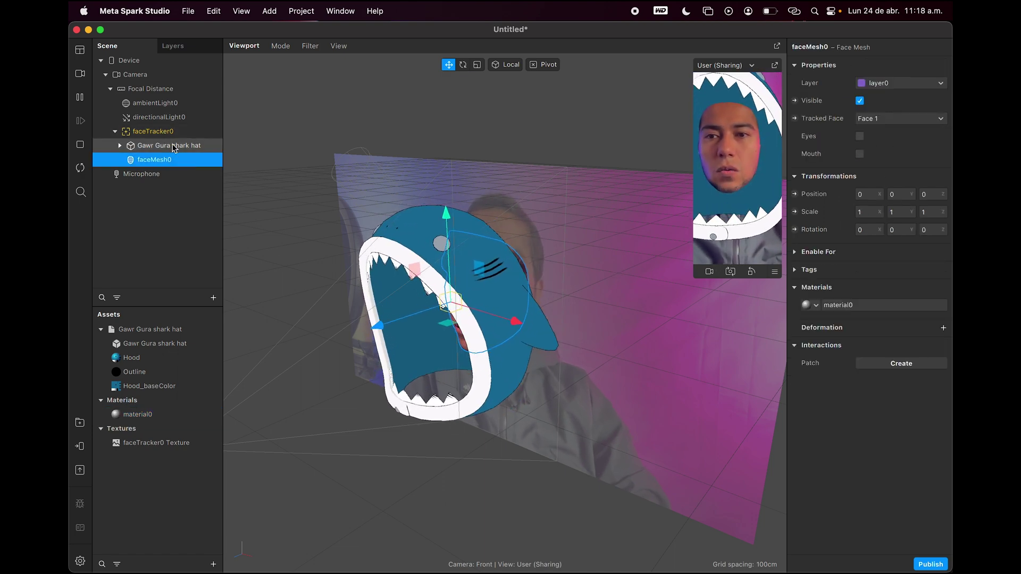
- Move the shark hat backward and slightly upward around the head, working from a side view
{"action": "left_click", "coordinate": [166, 146]}
{"action": "left_click_drag", "start_coordinate": [570, 223], "coordinate": [488, 197]}
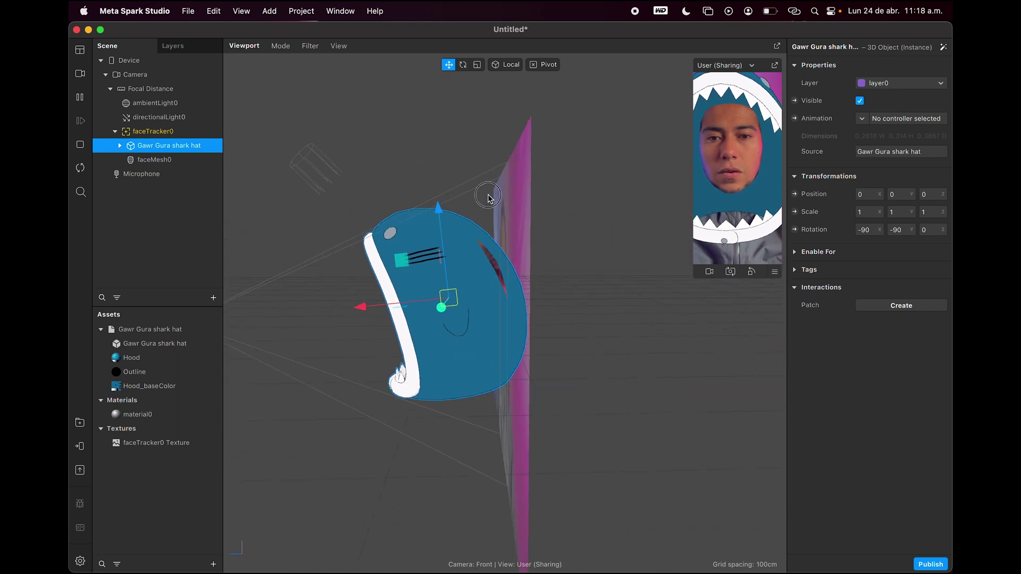
{"action": "left_click_drag", "start_coordinate": [360, 310], "coordinate": [398, 307]}
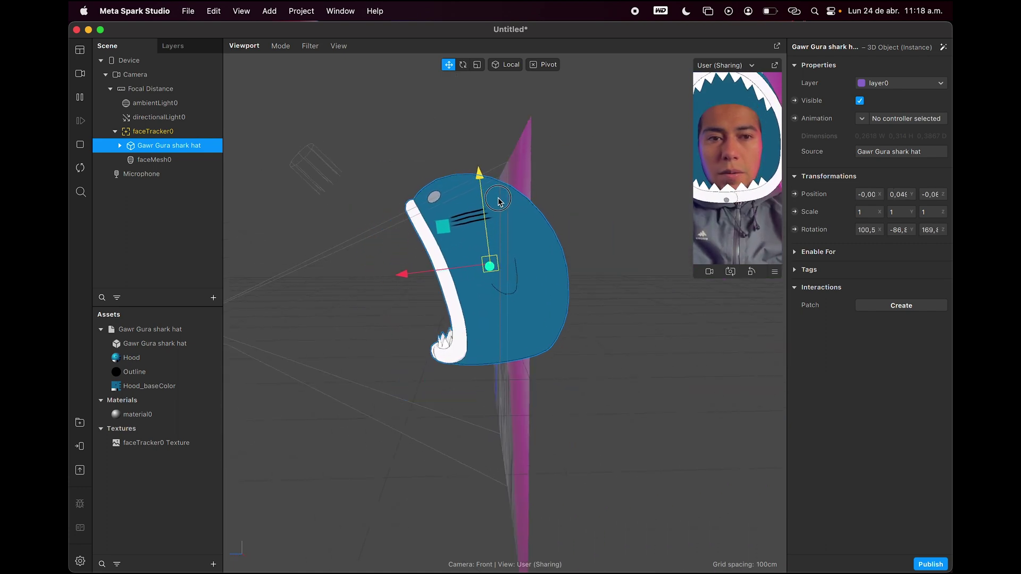
- Scale the shark hat down uniformly to about 0.83 and shift its position so its mouth frames the face
{"action": "left_click", "coordinate": [482, 65]}
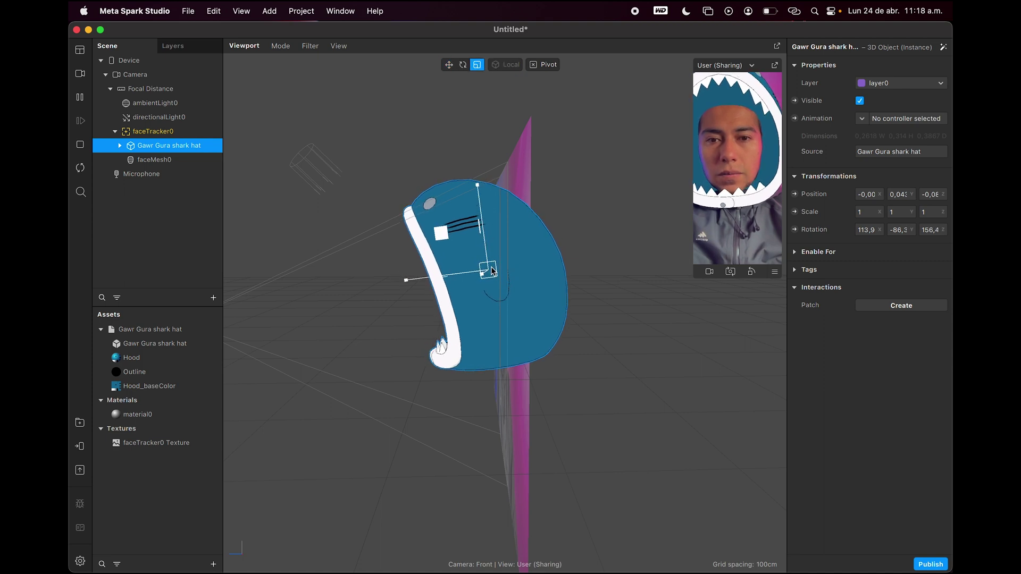
{"action": "left_click_drag", "start_coordinate": [491, 271], "coordinate": [485, 272]}
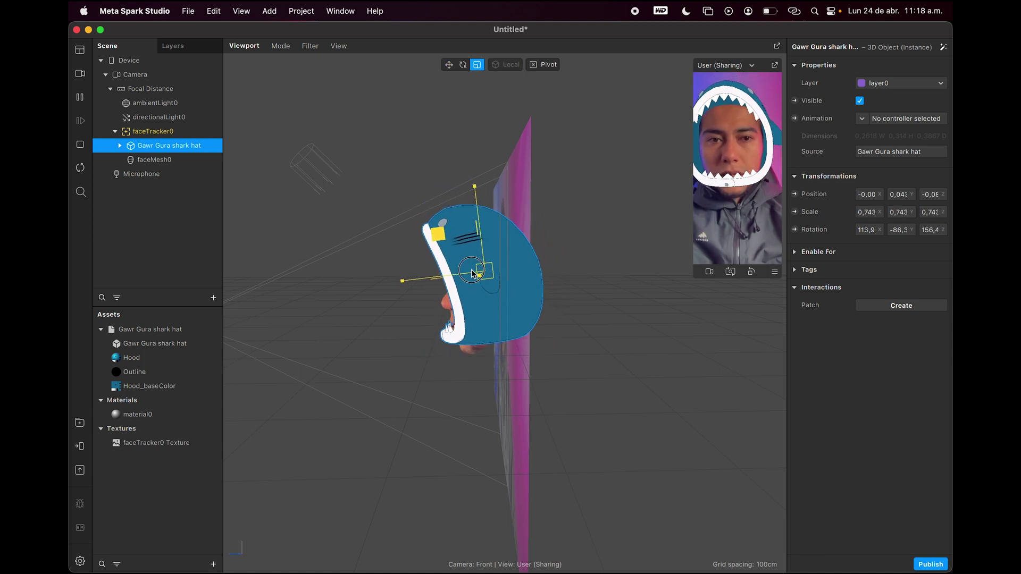
{"action": "left_click", "coordinate": [449, 66]}
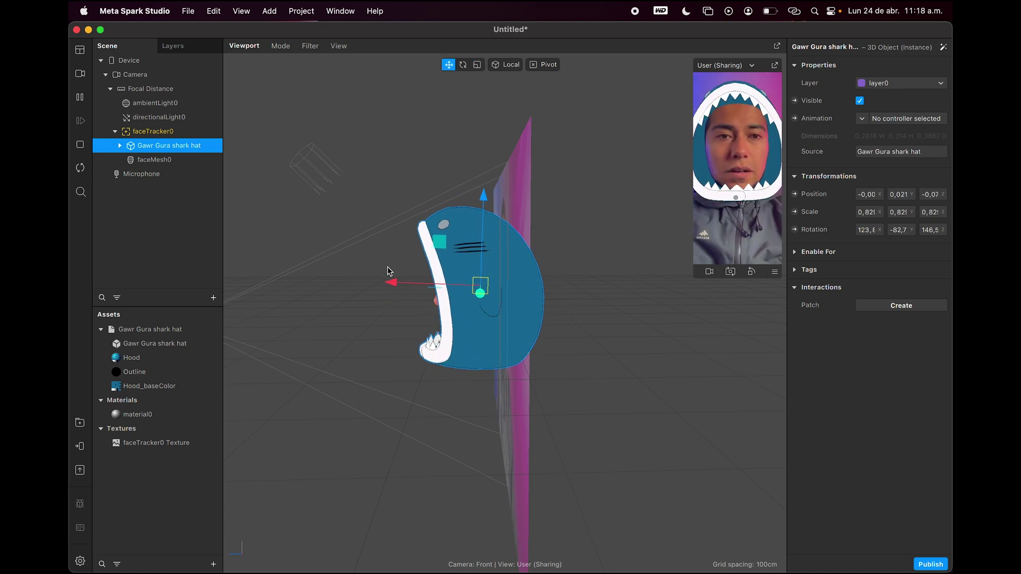
{"action": "right_click_drag", "start_coordinate": [388, 272], "coordinate": [532, 297]}
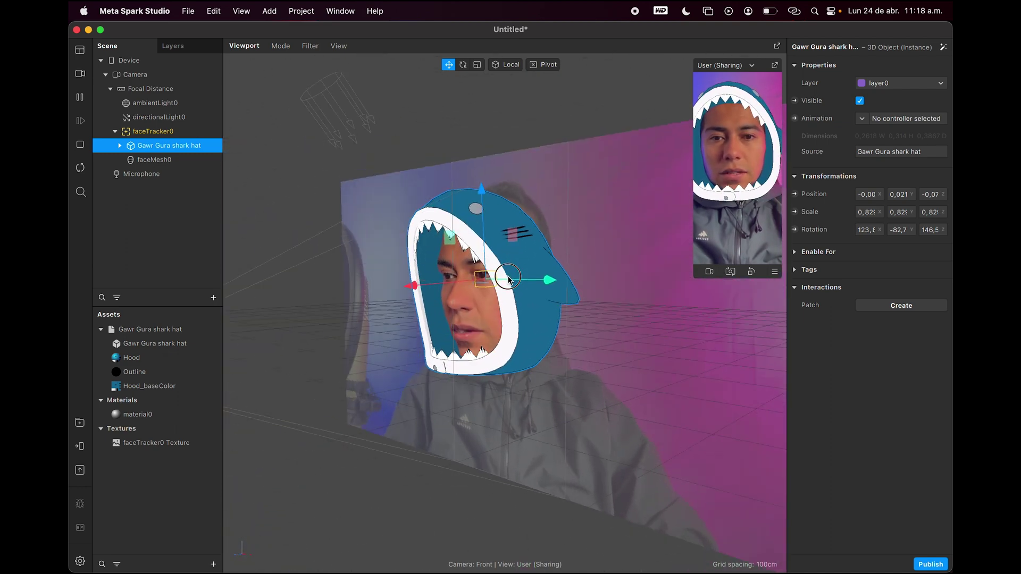
- Select the Hood material, then show the Patch Editor and enlarge its area below the viewport
{"action": "left_click", "coordinate": [152, 356]}
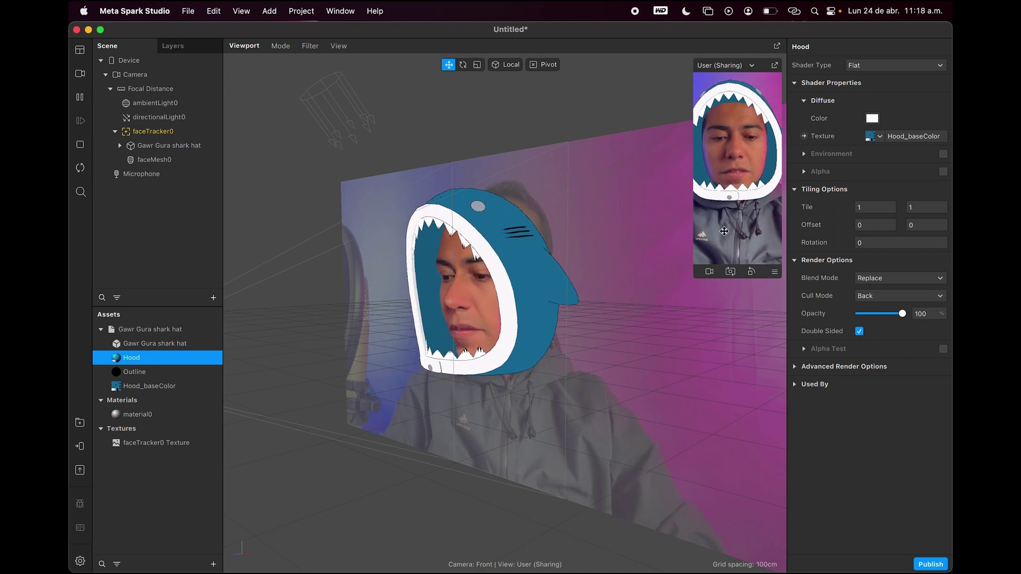
{"action": "left_click", "coordinate": [80, 50]}
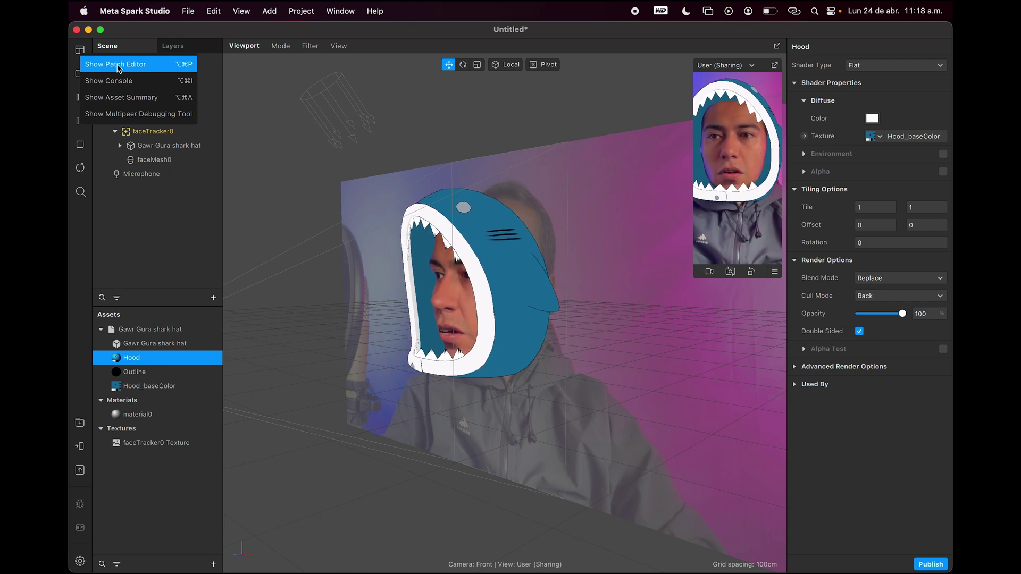
{"action": "left_click", "coordinate": [118, 69]}
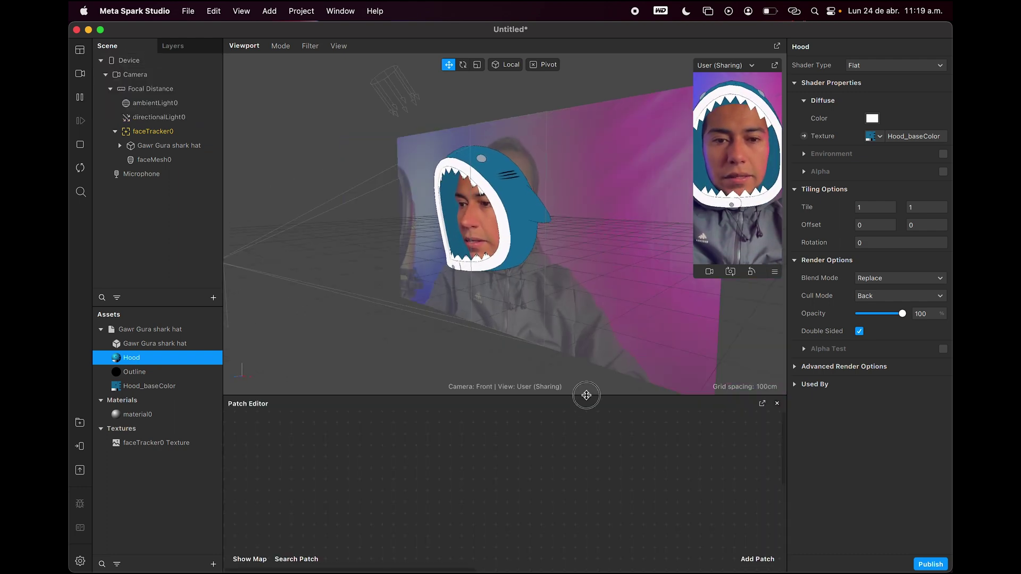
{"action": "left_click_drag", "start_coordinate": [585, 395], "coordinate": [596, 340]}
- Add a Picker UI patch to the empty patch graph
{"action": "right_click", "coordinate": [474, 444]}
{"action": "type", "text": "ui"}
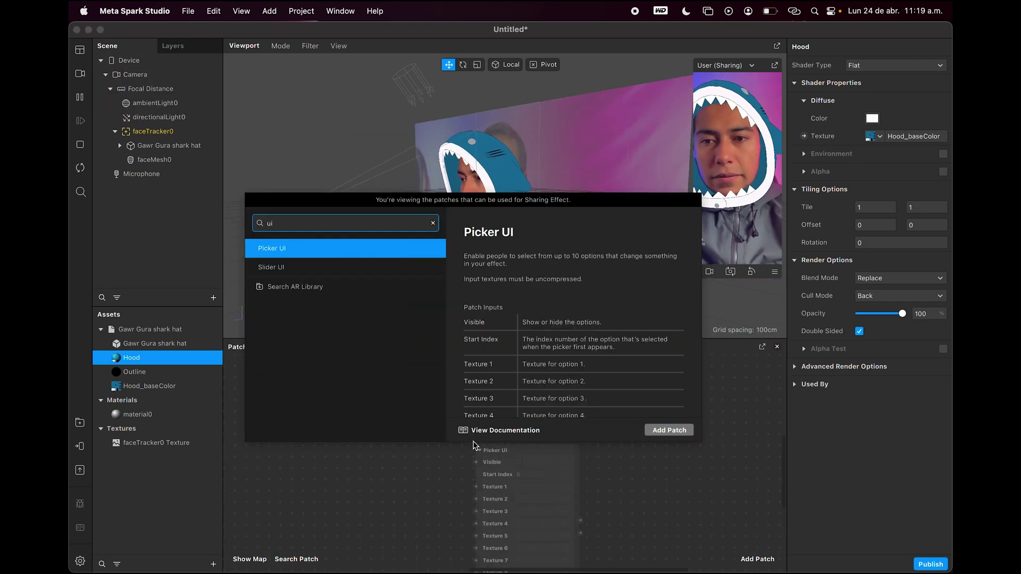
{"action": "key", "text": "Return"}
{"action": "scroll", "coordinate": [494, 425], "scroll_direction": "up", "scroll_amount": 6}
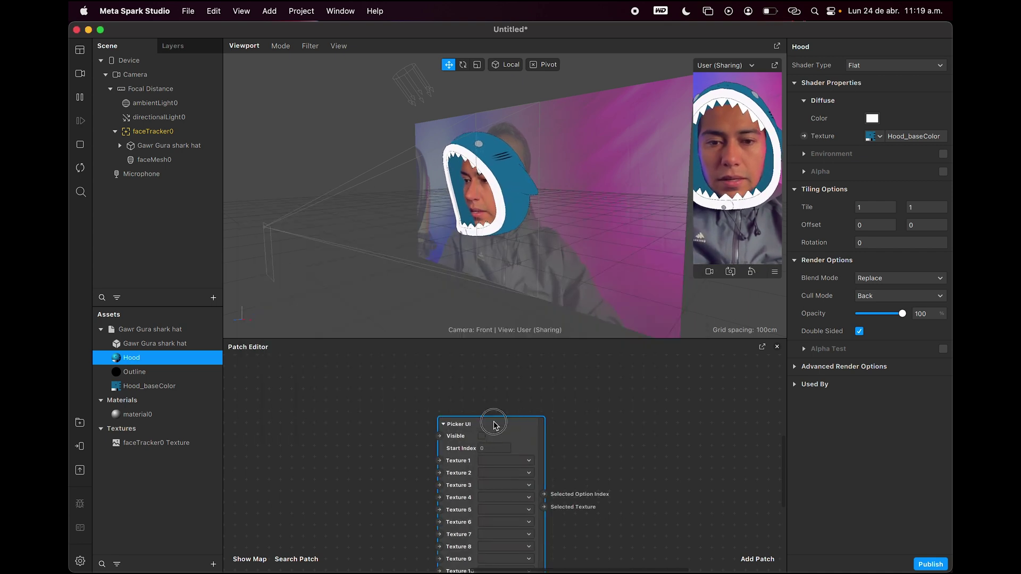
{"action": "scroll", "coordinate": [541, 439], "scroll_direction": "down", "scroll_amount": 3}
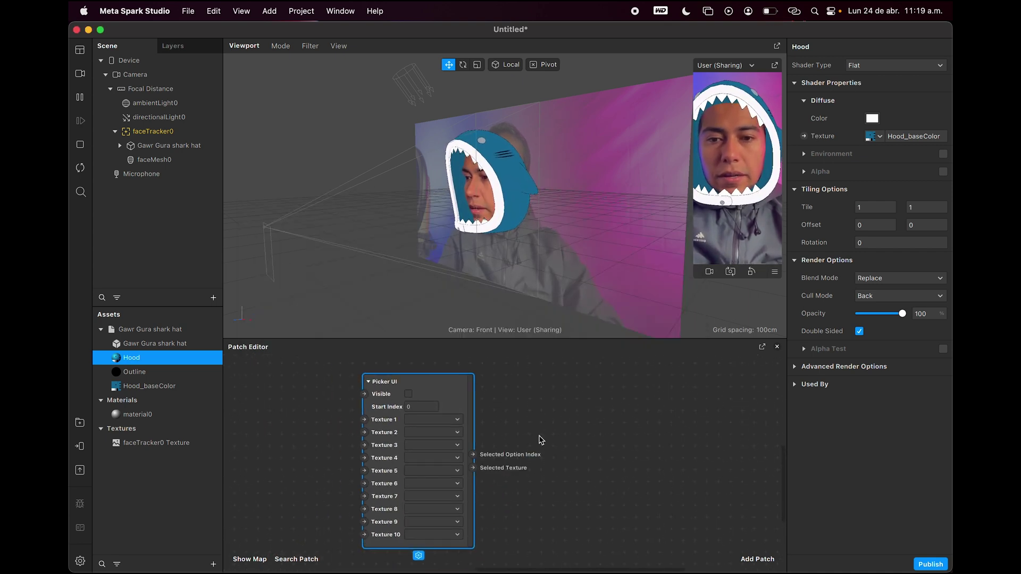
{"action": "scroll", "coordinate": [541, 439], "scroll_direction": "up", "scroll_amount": 2}
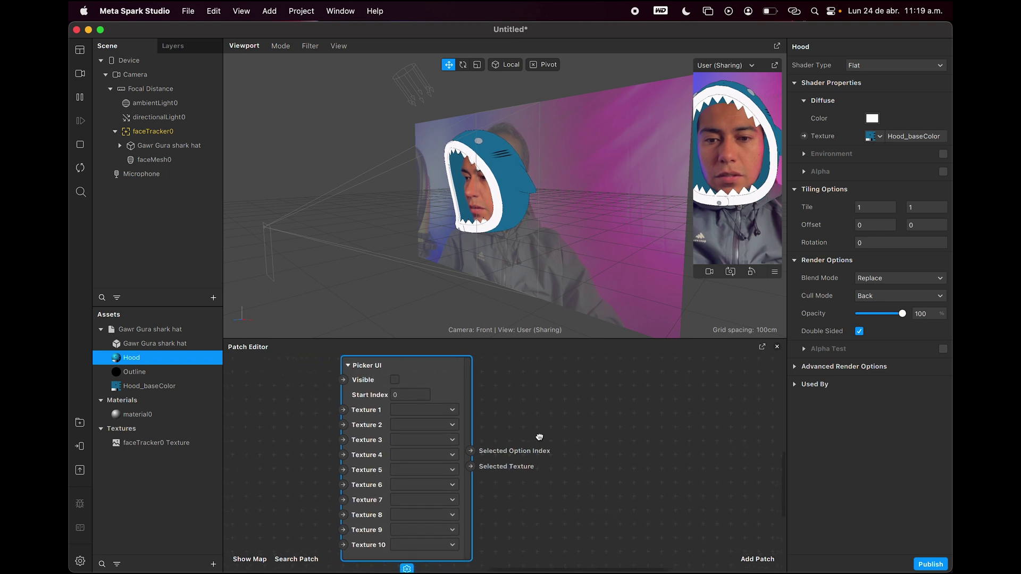
- Assign the Hood_baseColor texture to Texture 1 of the Picker UI patch
{"action": "left_click", "coordinate": [444, 413]}
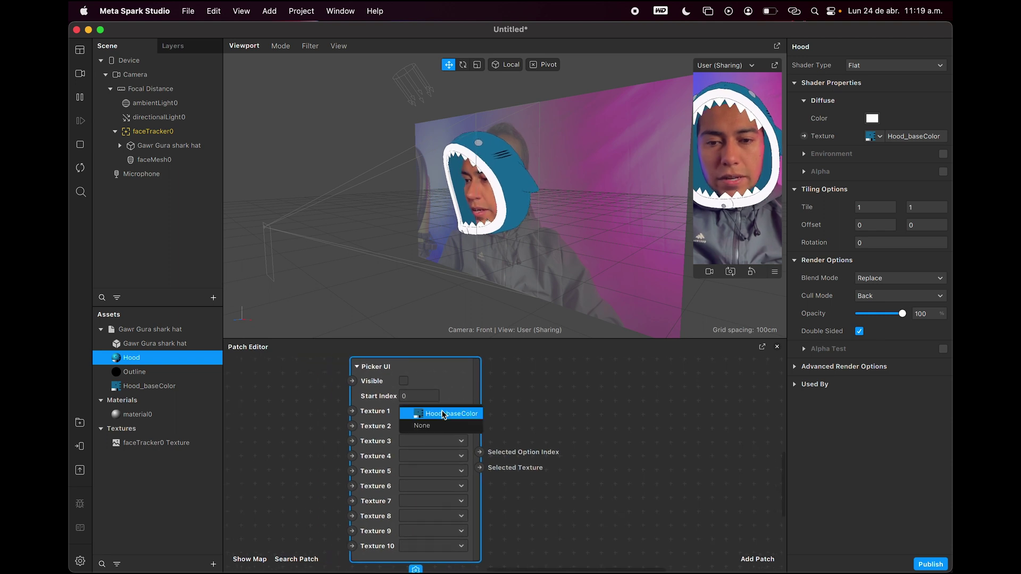
{"action": "left_click", "coordinate": [560, 423]}
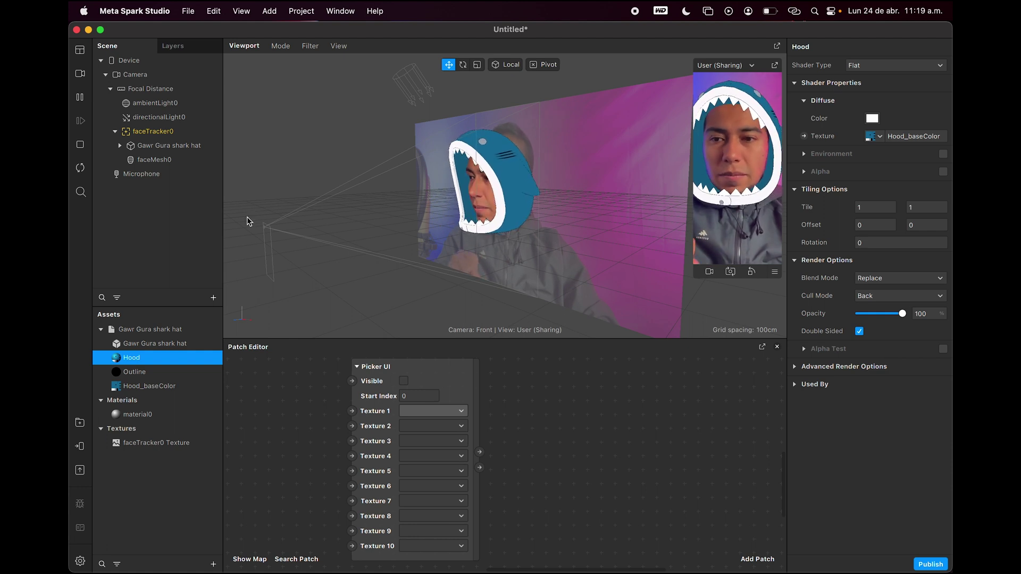
{"action": "left_click", "coordinate": [450, 413]}
{"action": "left_click", "coordinate": [446, 419]}
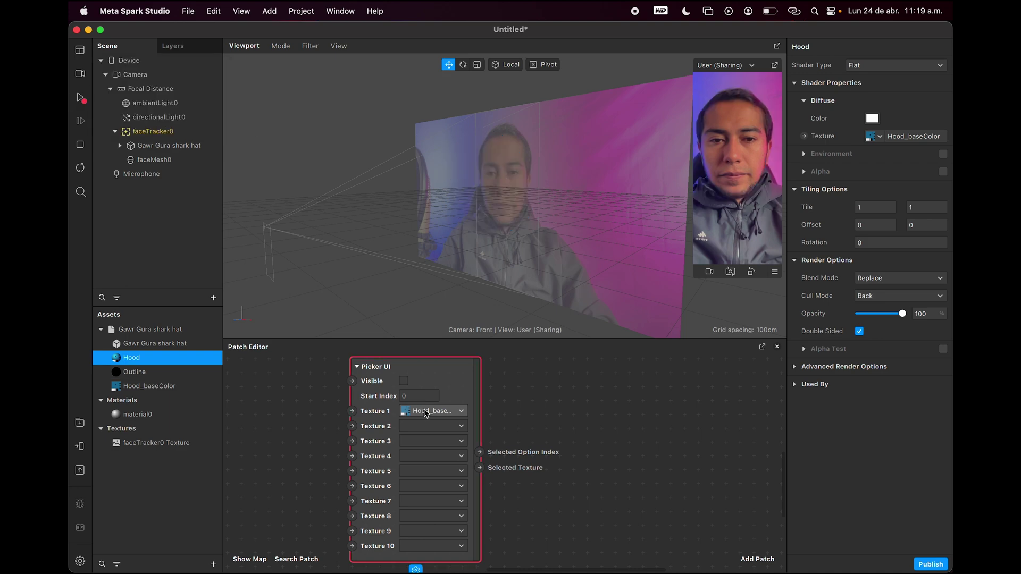
- Set Hood_baseColor's compression to None for iOS, Android and Older Android, and resume the preview
{"action": "left_click", "coordinate": [167, 385]}
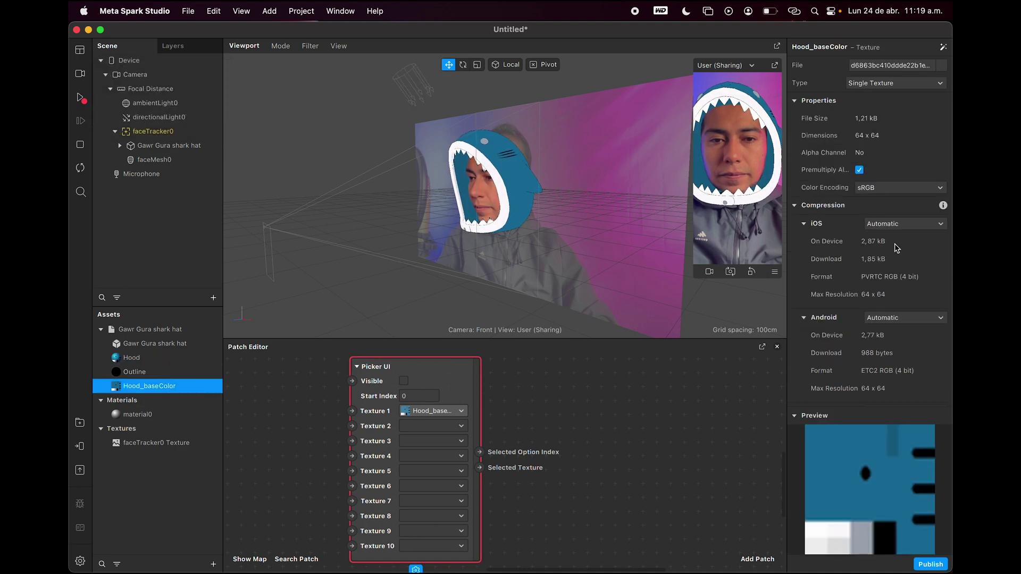
{"action": "left_click", "coordinate": [898, 223]}
{"action": "left_click", "coordinate": [880, 251]}
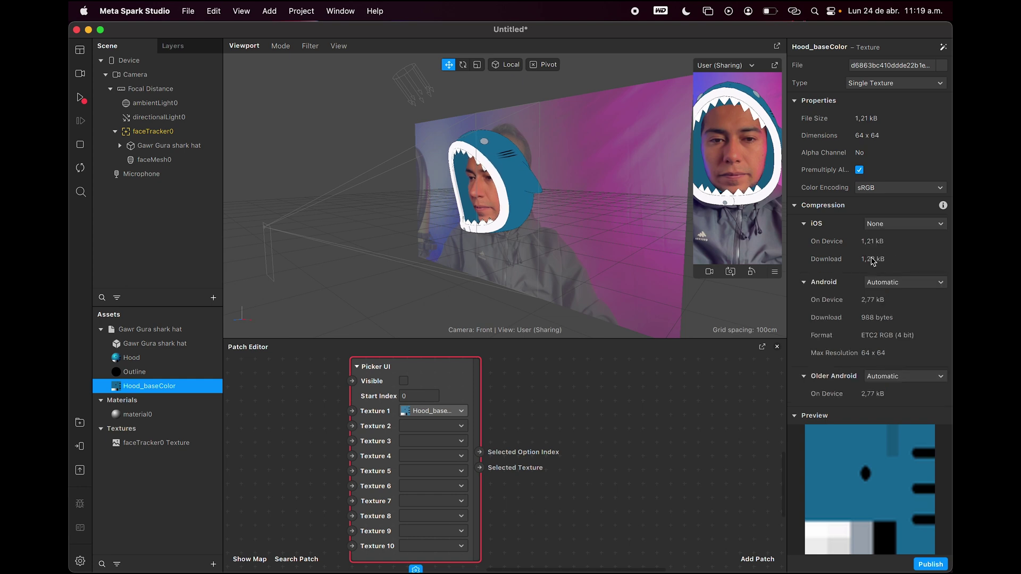
{"action": "left_click", "coordinate": [904, 282]}
{"action": "left_click", "coordinate": [901, 296]}
{"action": "scroll", "coordinate": [901, 293], "scroll_direction": "down", "scroll_amount": 2}
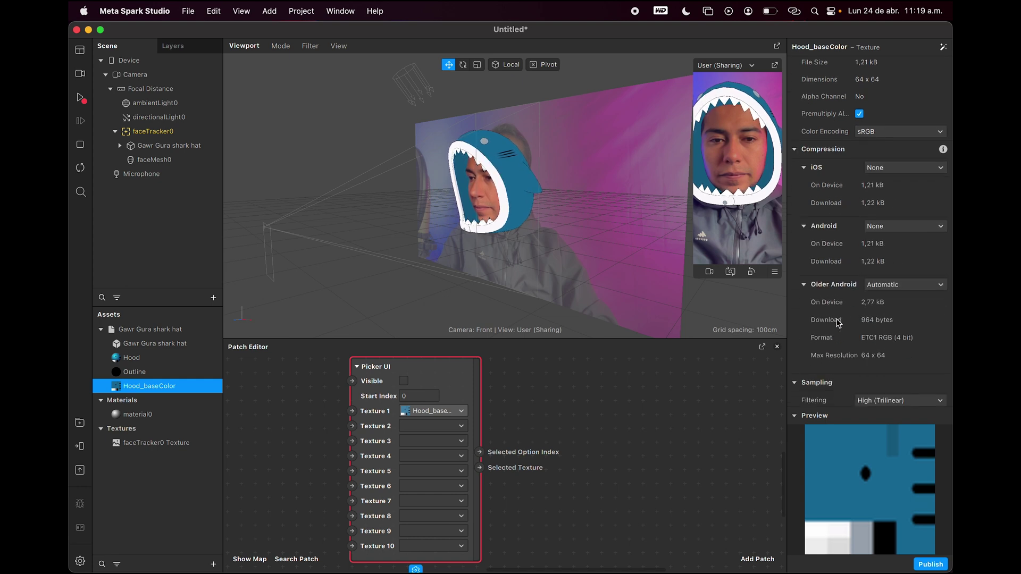
{"action": "left_click", "coordinate": [900, 287]}
{"action": "left_click", "coordinate": [886, 296]}
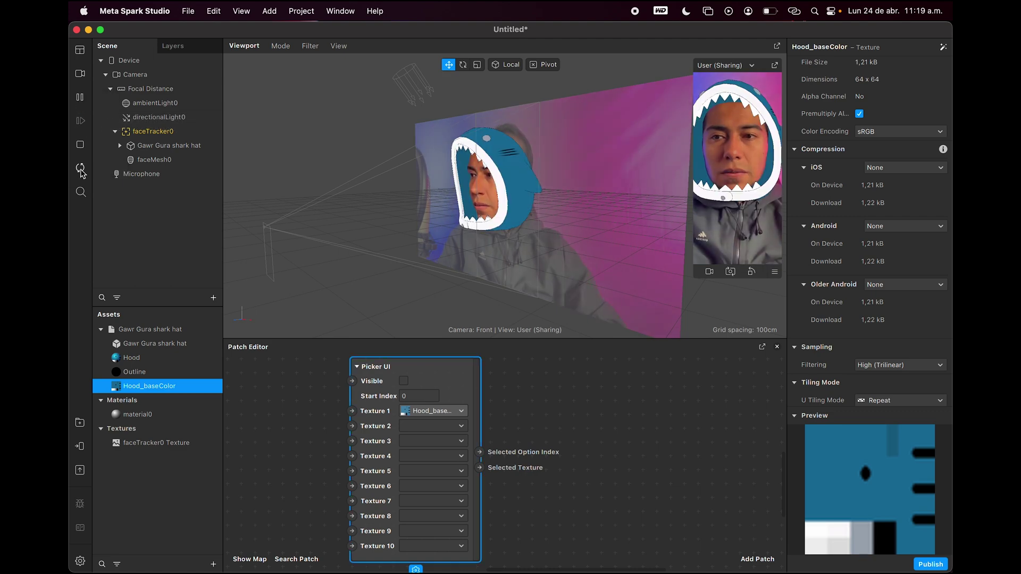
{"action": "left_click", "coordinate": [81, 98]}
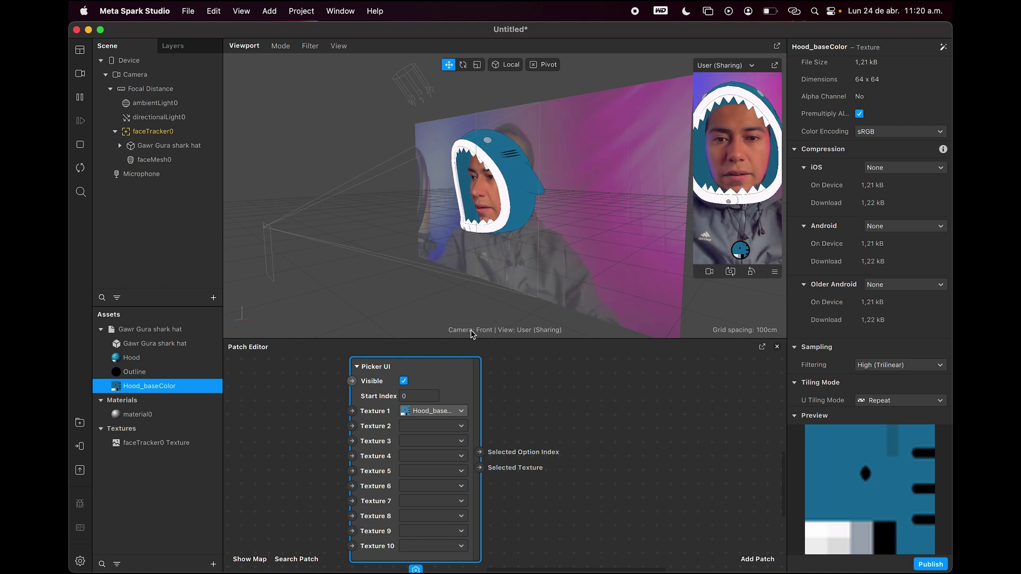
- Enlarge the Patch Editor and assign Hood_baseColor to Texture 2 and Texture 3 of the Picker UI patch
{"action": "left_click_drag", "start_coordinate": [470, 337], "coordinate": [475, 269]}
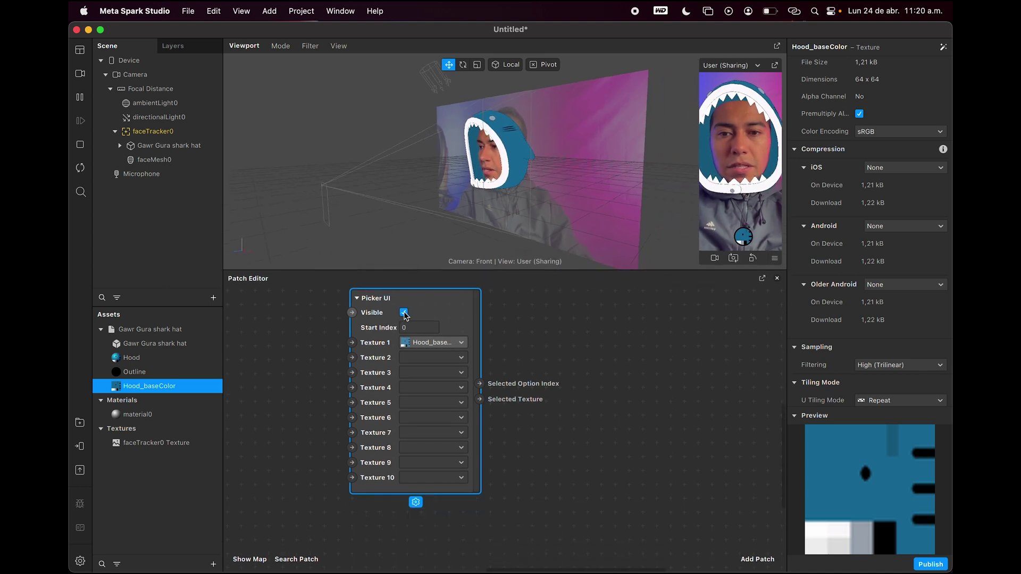
{"action": "left_click", "coordinate": [413, 356]}
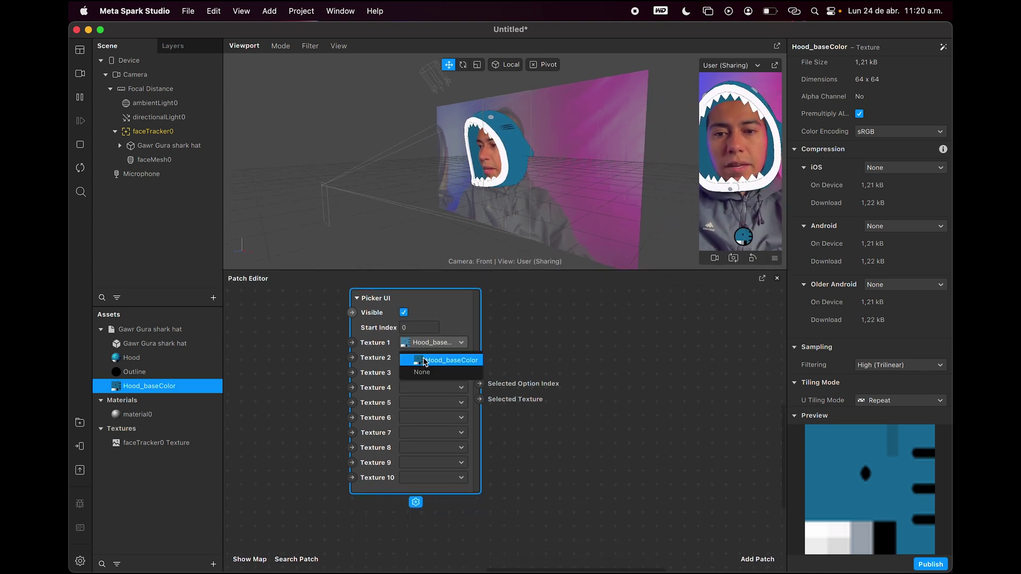
{"action": "left_click", "coordinate": [423, 361]}
{"action": "left_click", "coordinate": [432, 373]}
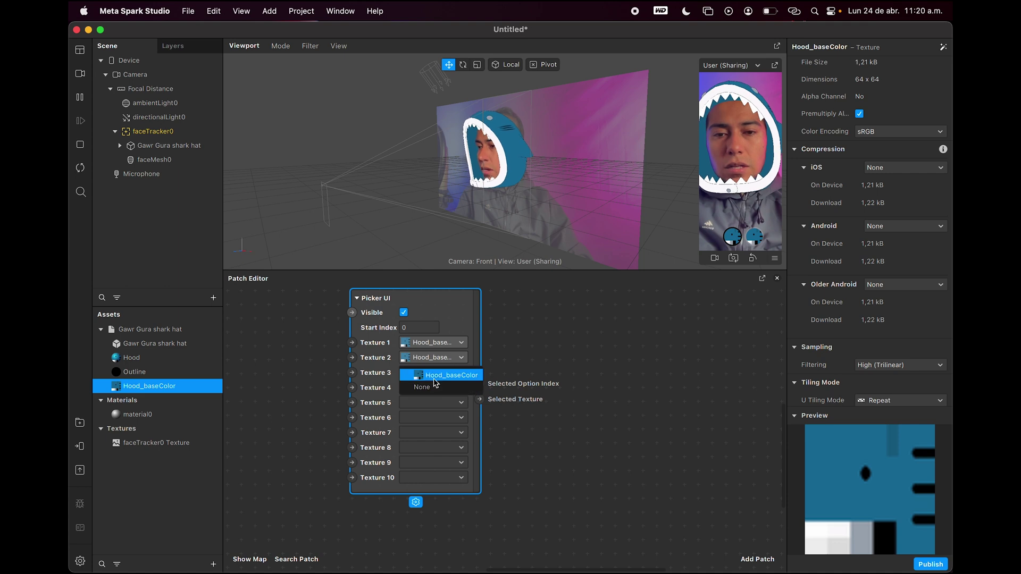
{"action": "left_click", "coordinate": [433, 376]}
{"action": "scroll", "coordinate": [533, 409], "scroll_direction": "left", "scroll_amount": 2}
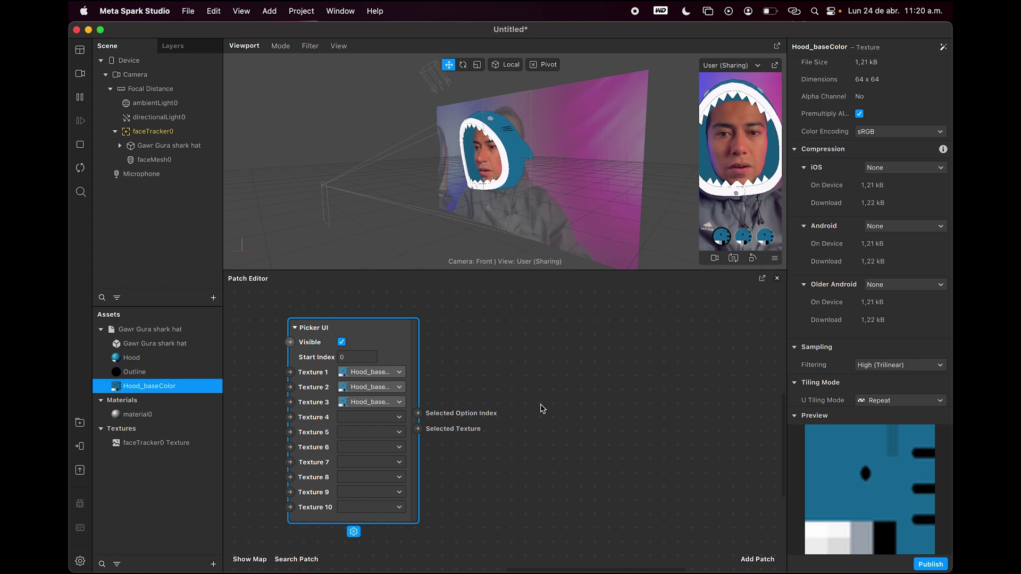
- Insert an Add patch beside the Picker UI and feed Selected Option Index into its first input
{"action": "double_click", "coordinate": [542, 408]}
{"action": "type", "text": "add"}
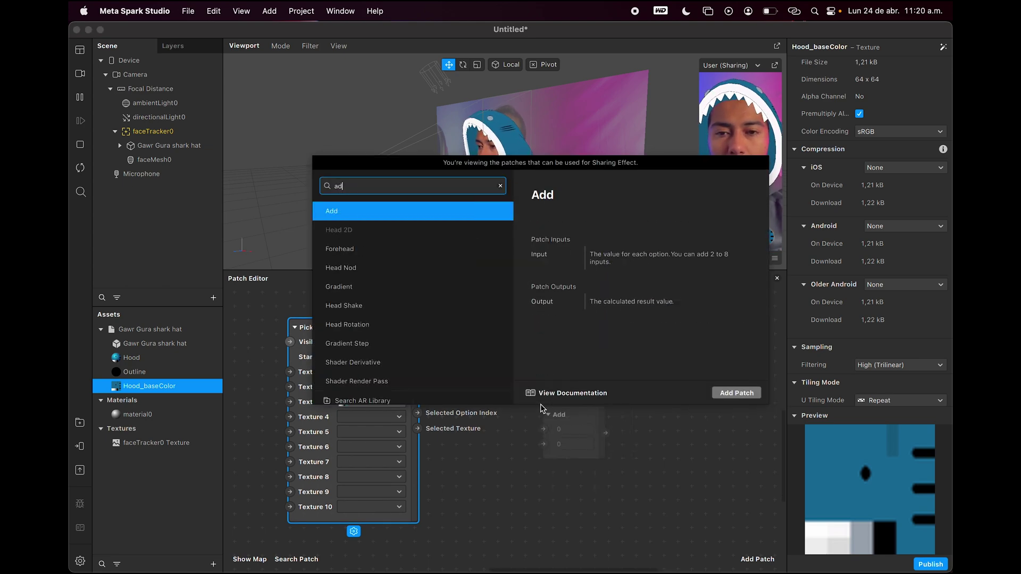
{"action": "key", "text": "Return"}
{"action": "left_click_drag", "start_coordinate": [540, 410], "coordinate": [500, 359]}
{"action": "left_click_drag", "start_coordinate": [418, 414], "coordinate": [498, 383]}
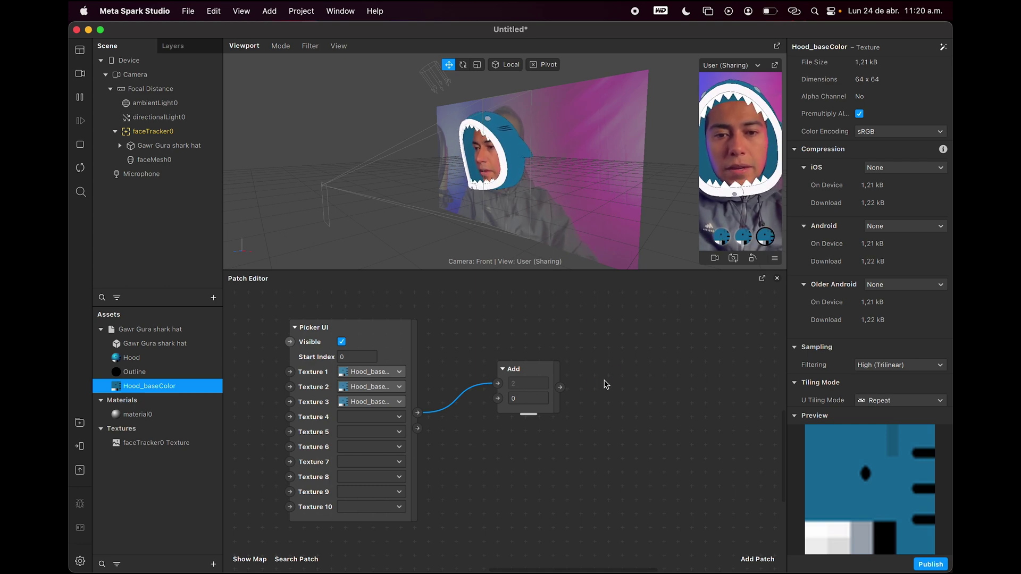
- Insert an Equals patch and place it to the right of the Add patch
{"action": "double_click", "coordinate": [606, 384]}
{"action": "type", "text": "grea"}
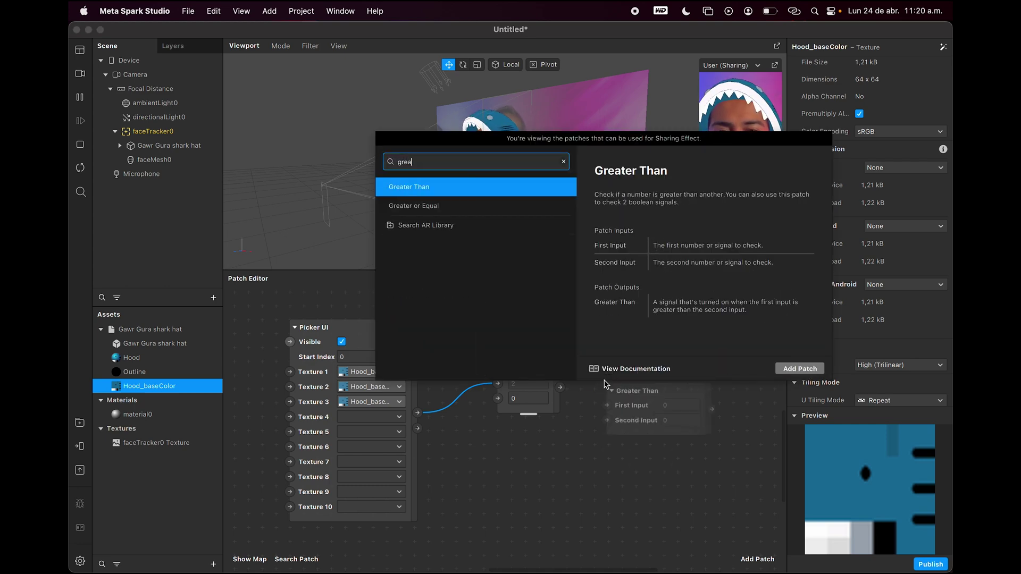
{"action": "key", "text": "BackSpace"}
{"action": "key", "text": "BackSpace"}
{"action": "key", "text": "BackSpace"}
{"action": "key", "text": "BackSpace"}
{"action": "type", "text": "equ"}
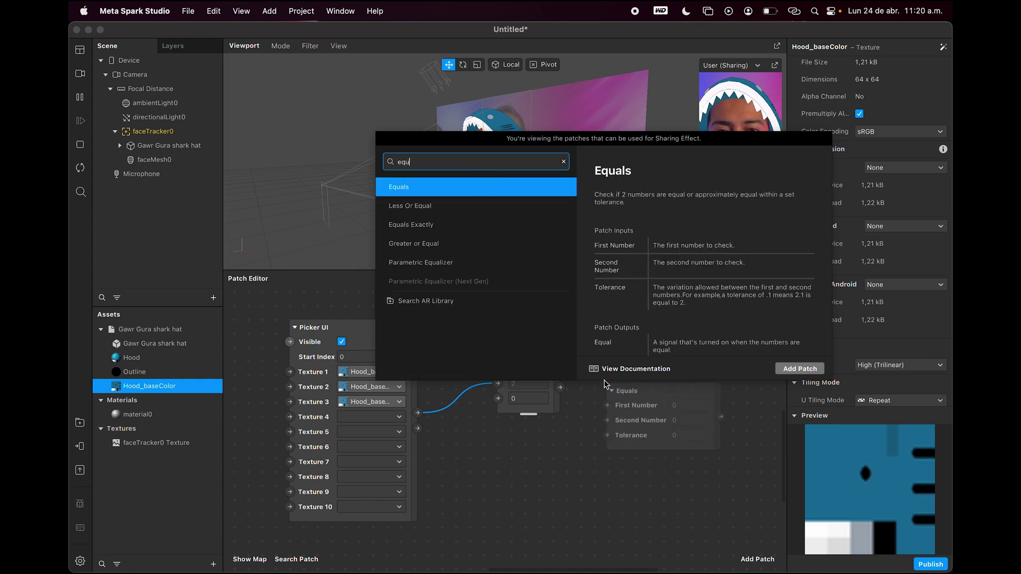
{"action": "key", "text": "Return"}
{"action": "left_click_drag", "start_coordinate": [592, 368], "coordinate": [675, 338]}
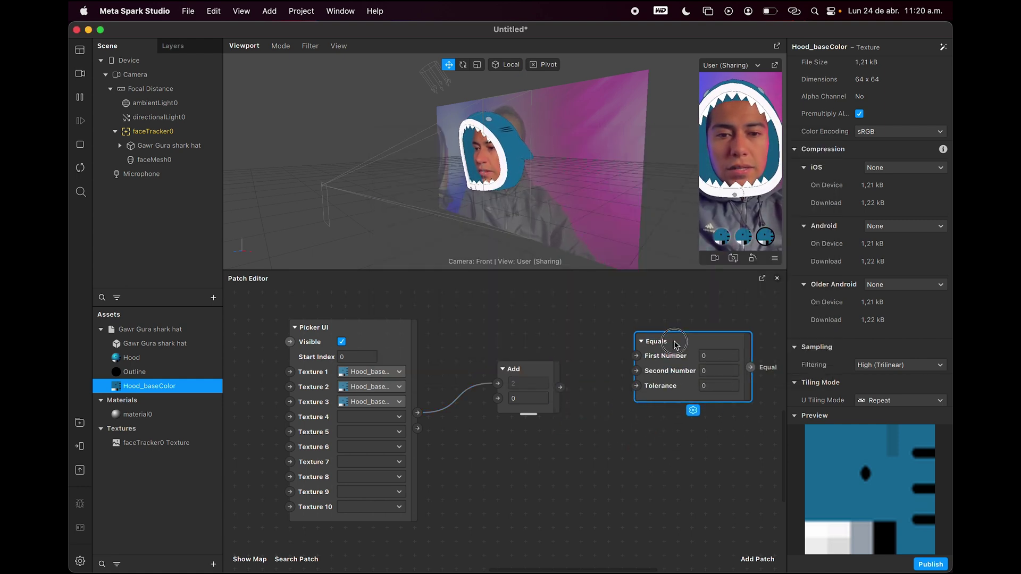
- Make two copies of the Equals patch and arrange all three in a vertical column
{"action": "scroll", "coordinate": [651, 375], "scroll_direction": "right", "scroll_amount": 2}
{"action": "scroll", "coordinate": [633, 366], "scroll_direction": "down", "scroll_amount": 3}
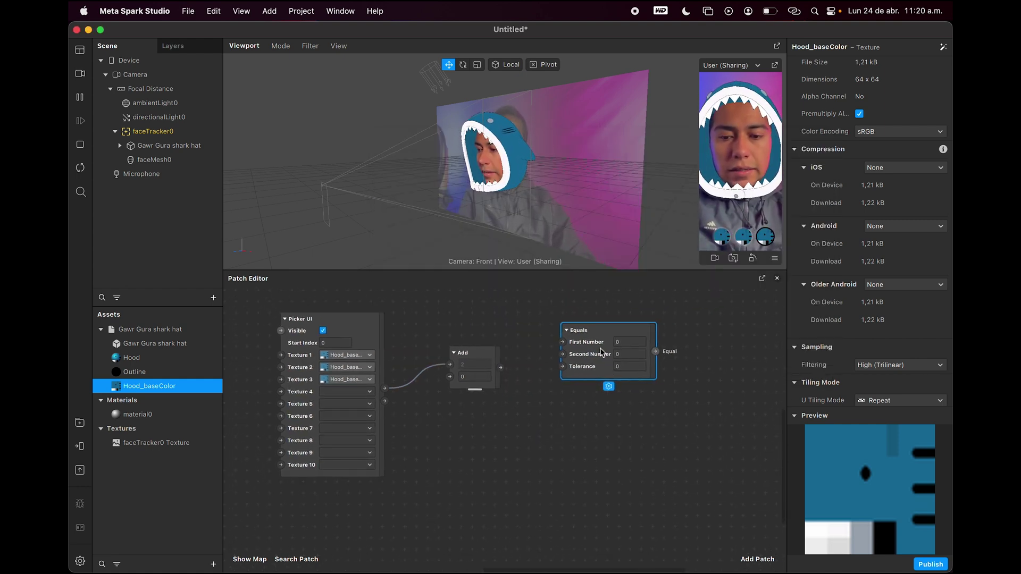
{"action": "key", "text": "super+c"}
{"action": "key", "text": "super+v"}
{"action": "key", "text": "super+v"}
{"action": "left_click_drag", "start_coordinate": [636, 375], "coordinate": [580, 428]}
{"action": "left_click_drag", "start_coordinate": [587, 345], "coordinate": [575, 346]}
{"action": "mouse_move", "coordinate": [585, 432]}
{"action": "left_mouse_down"}
{"action": "mouse_move", "coordinate": [584, 411]}
{"action": "mouse_move", "coordinate": [583, 422]}
{"action": "left_mouse_up"}
- Connect the Add patch's output to the First Number of all three Equals patches and move the middle one slightly down
{"action": "left_click_drag", "start_coordinate": [500, 368], "coordinate": [551, 342]}
{"action": "left_click_drag", "start_coordinate": [501, 367], "coordinate": [550, 399]}
{"action": "left_click_drag", "start_coordinate": [500, 367], "coordinate": [552, 466]}
{"action": "left_click", "coordinate": [585, 420]}
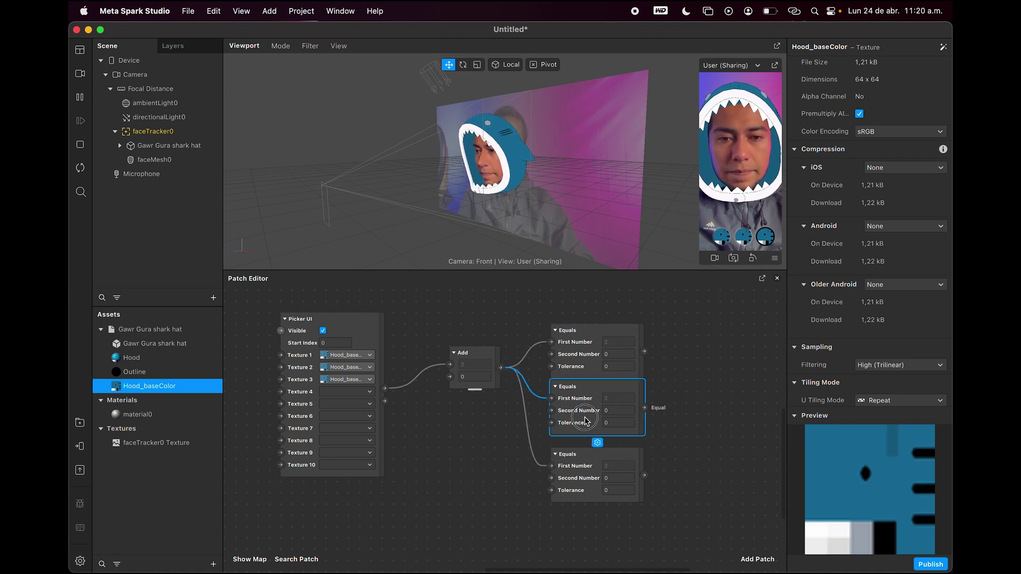
{"action": "left_click_drag", "start_coordinate": [584, 418], "coordinate": [585, 429]}
- Set the Second Number to 1 in the middle Equals patch and 2 in the lowest one
{"action": "scroll", "coordinate": [638, 433], "scroll_direction": "right", "scroll_amount": 3}
{"action": "scroll", "coordinate": [638, 433], "scroll_direction": "down", "scroll_amount": 1}
{"action": "left_click", "coordinate": [633, 401]}
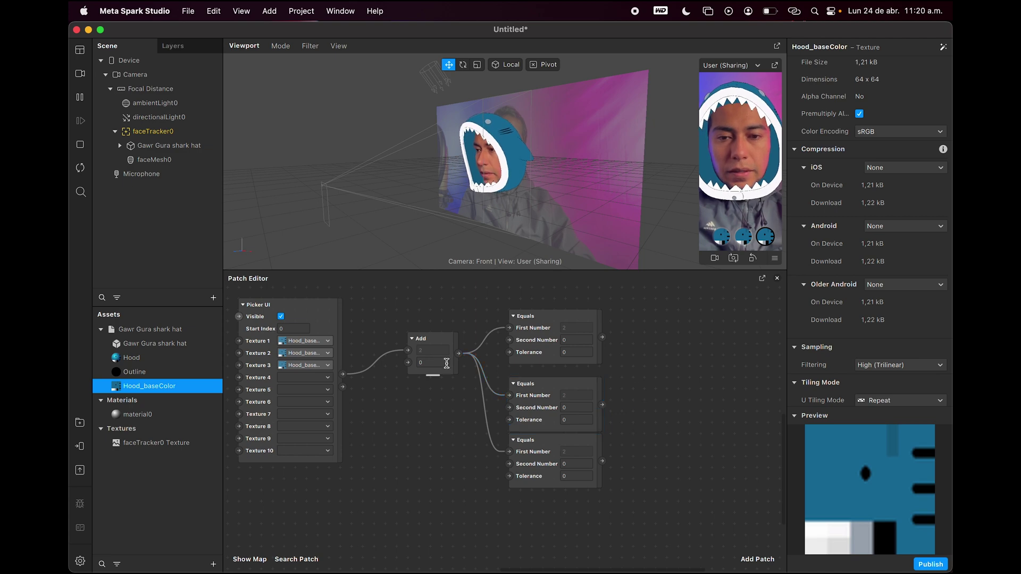
{"action": "left_click", "coordinate": [421, 346]}
{"action": "scroll", "coordinate": [421, 347], "scroll_direction": "up", "scroll_amount": 3}
{"action": "scroll", "coordinate": [421, 346], "scroll_direction": "down", "scroll_amount": 2}
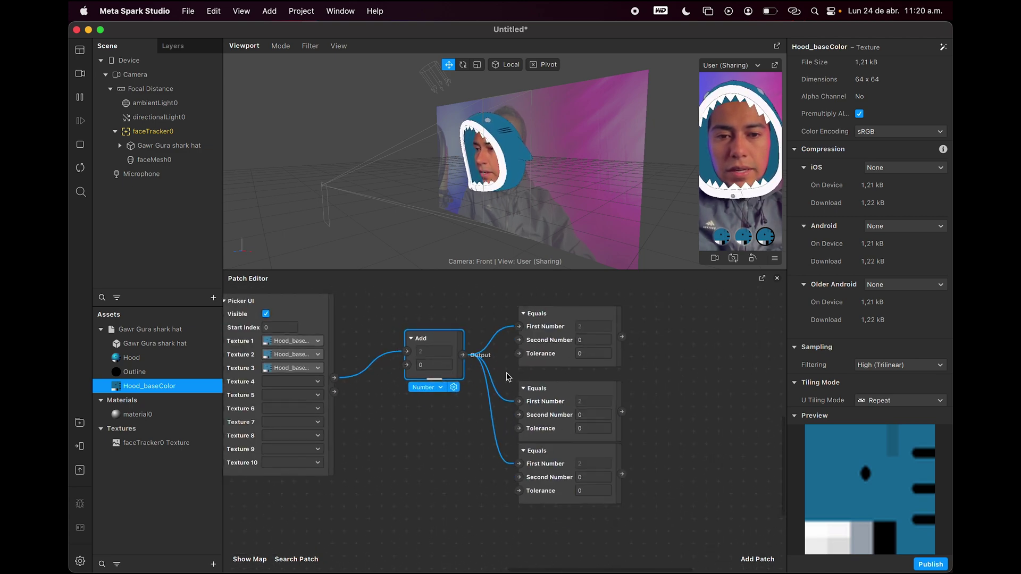
{"action": "left_click", "coordinate": [589, 415]}
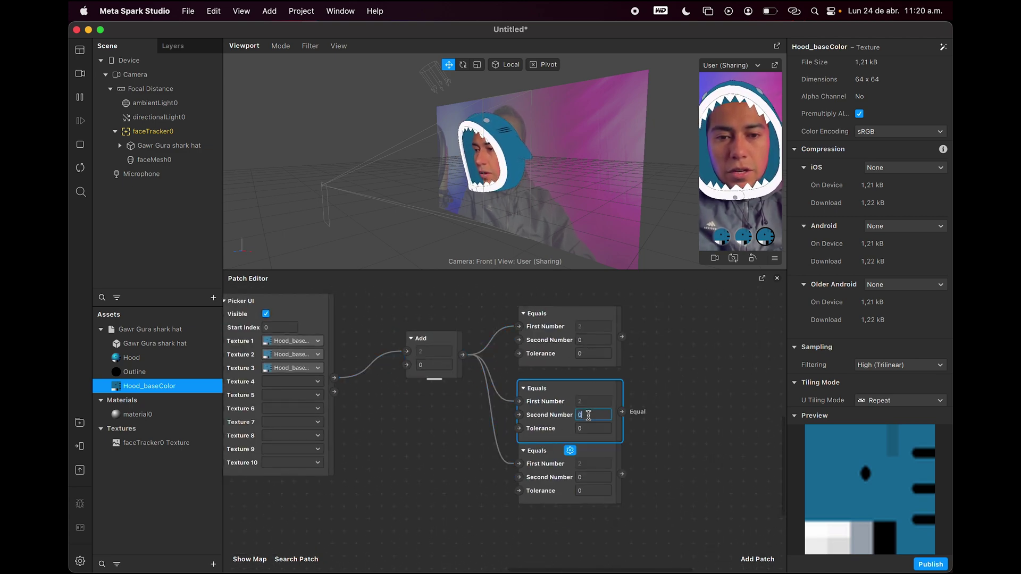
{"action": "left_click", "coordinate": [589, 477]}
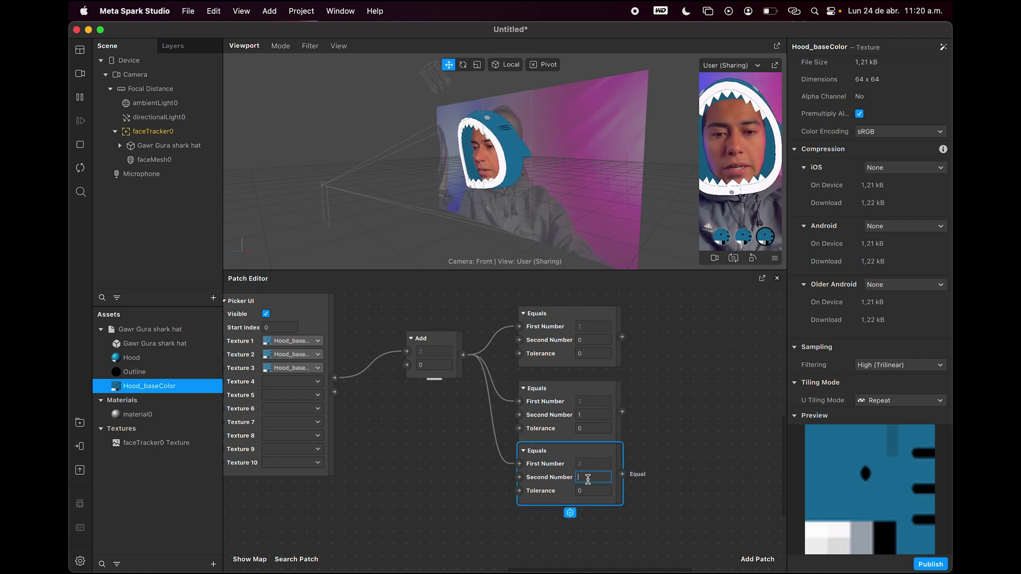
{"action": "type", "text": "2"}
{"action": "key", "text": "Return"}
- Create a patch for the Hood material's diffuse texture and place it to the right of the Equals patches
{"action": "scroll", "coordinate": [648, 466], "scroll_direction": "right", "scroll_amount": 3}
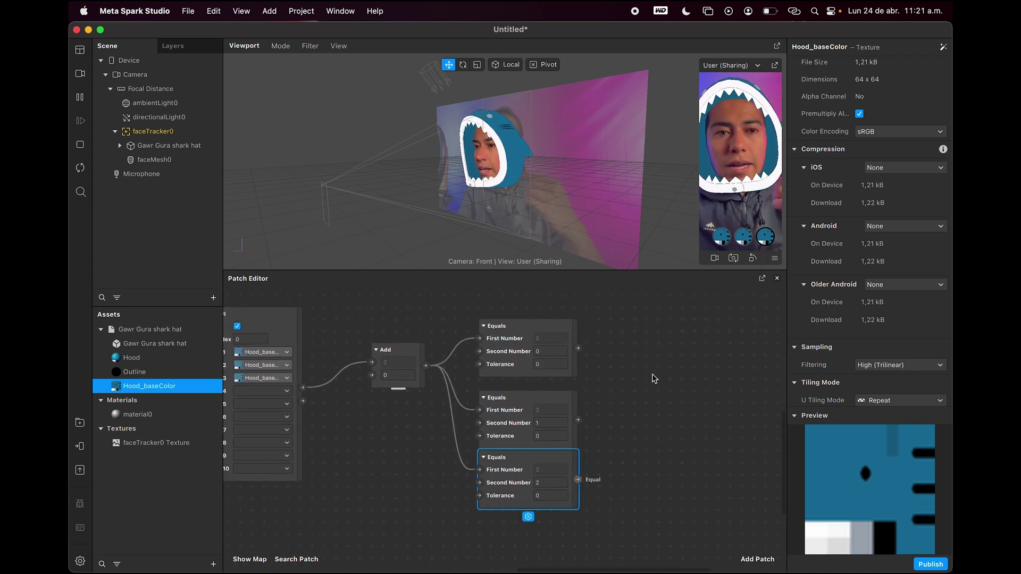
{"action": "scroll", "coordinate": [654, 377], "scroll_direction": "right", "scroll_amount": 3}
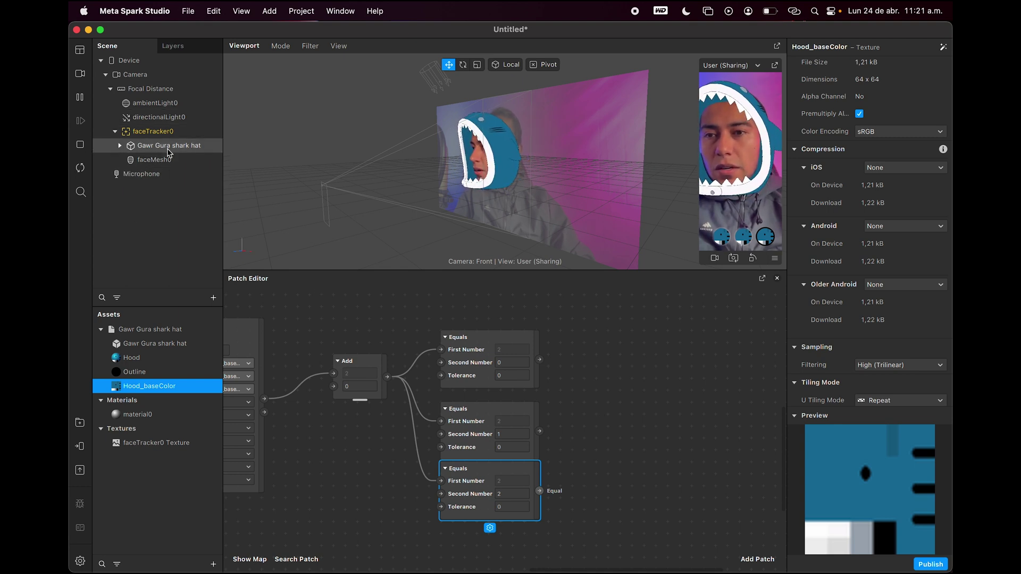
{"action": "left_click", "coordinate": [187, 359]}
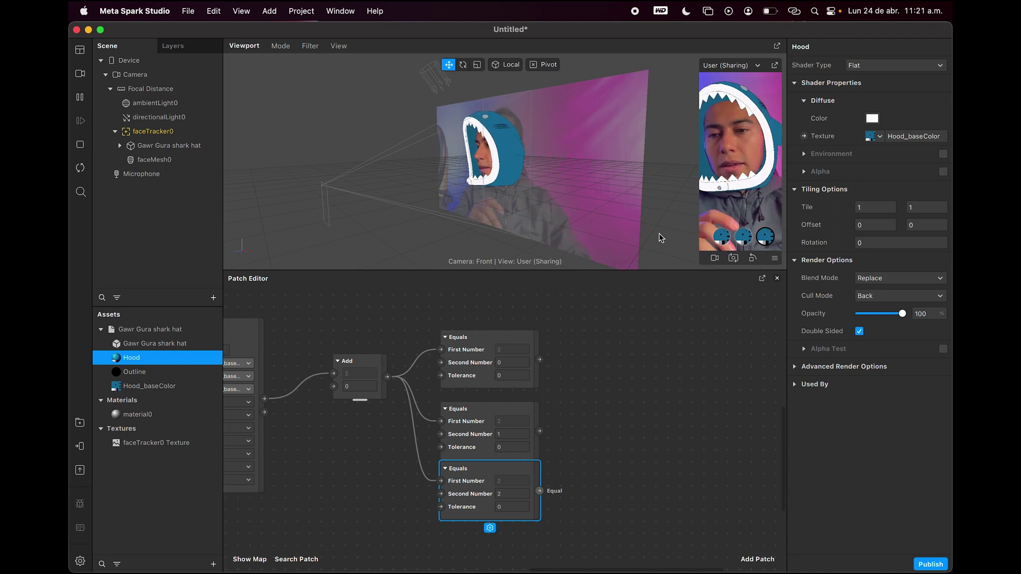
{"action": "left_click", "coordinate": [804, 136]}
{"action": "left_click_drag", "start_coordinate": [535, 446], "coordinate": [635, 392]}
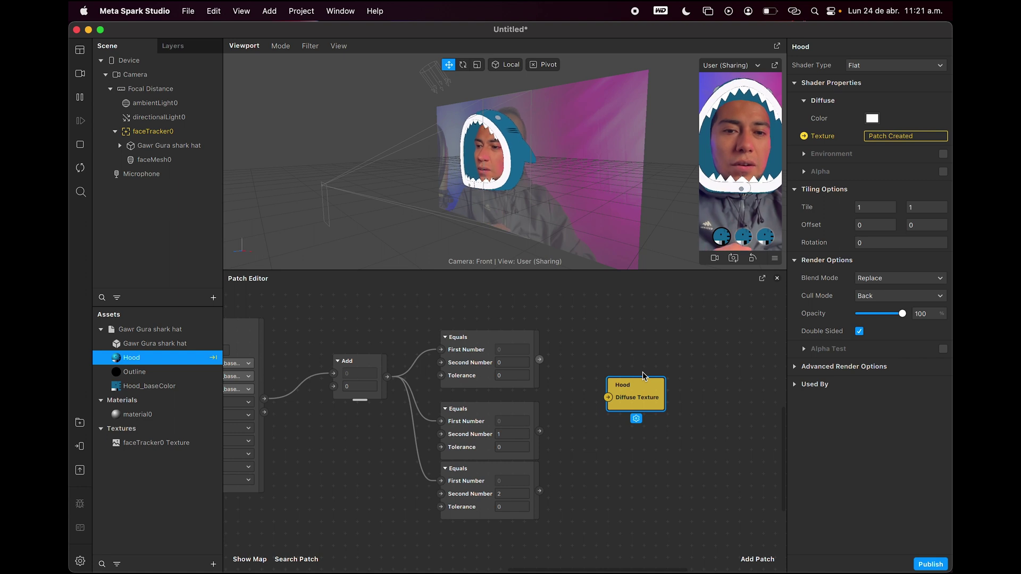
{"action": "scroll", "coordinate": [642, 372], "scroll_direction": "right", "scroll_amount": 5}
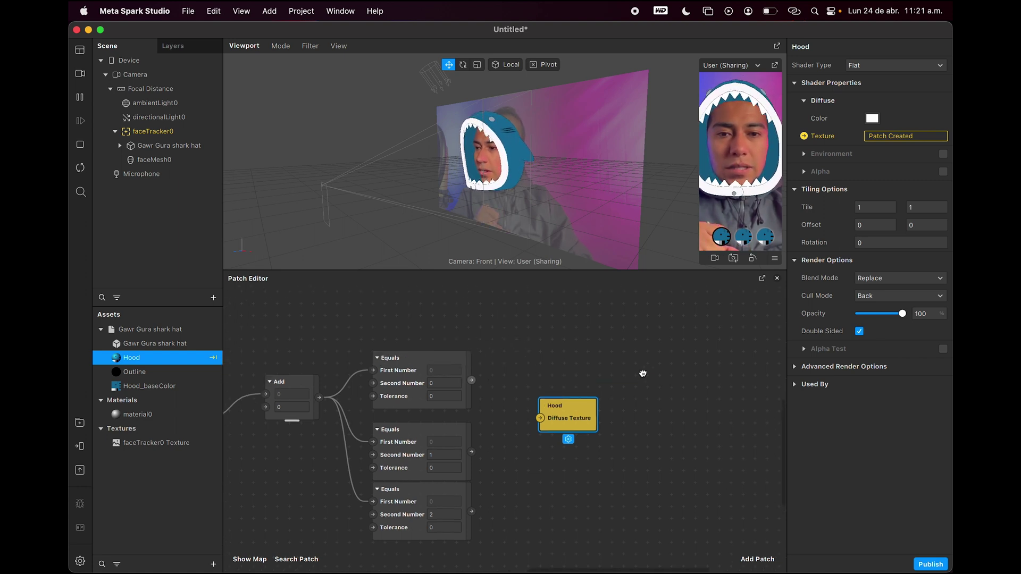
- Add an Option Picker patch and place it between the Equals patches and the Hood patch
{"action": "left_click_drag", "start_coordinate": [550, 425], "coordinate": [672, 392]}
{"action": "double_click", "coordinate": [558, 424]}
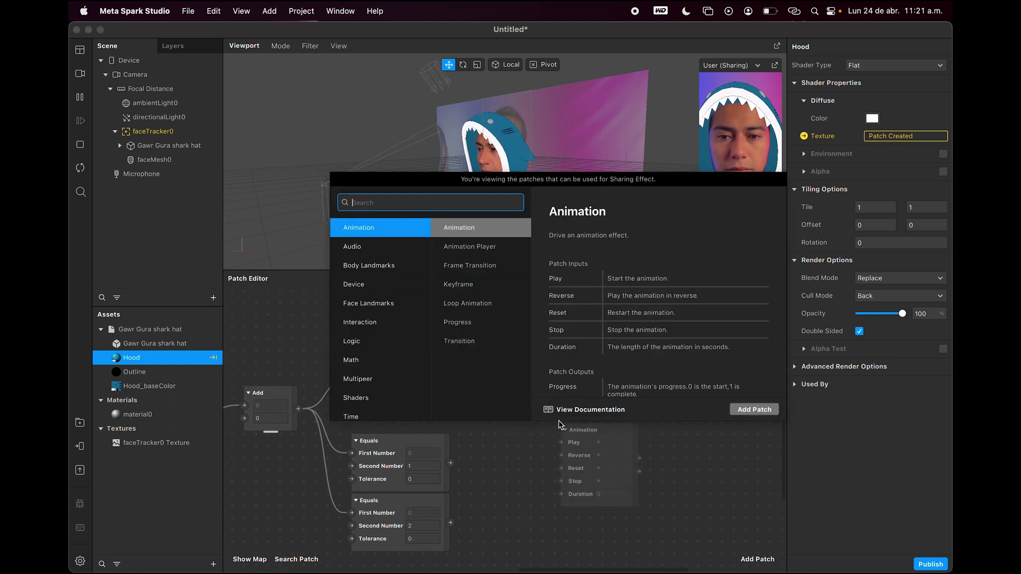
{"action": "type", "text": "op"}
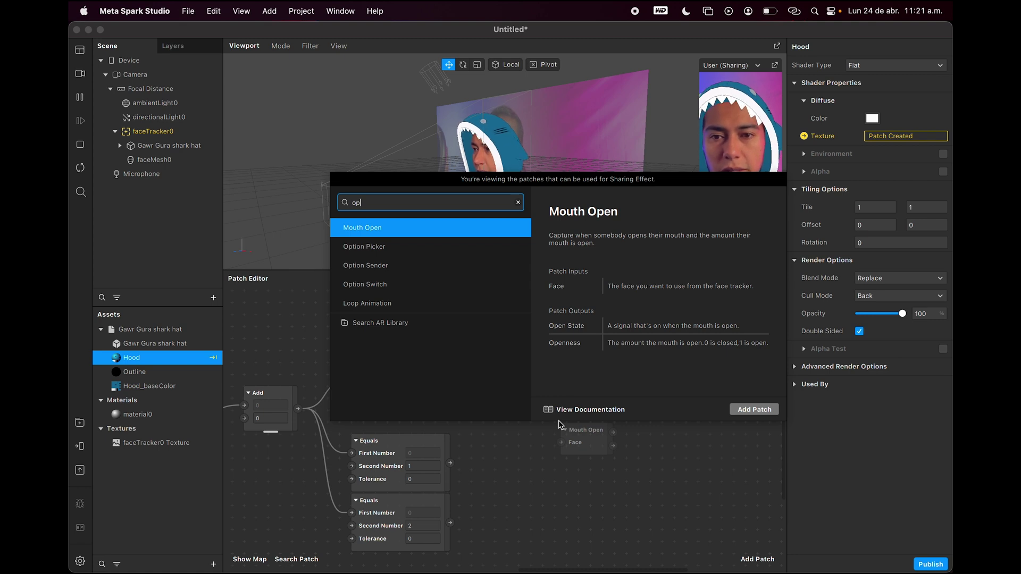
{"action": "key", "text": "Down"}
{"action": "key", "text": "Down"}
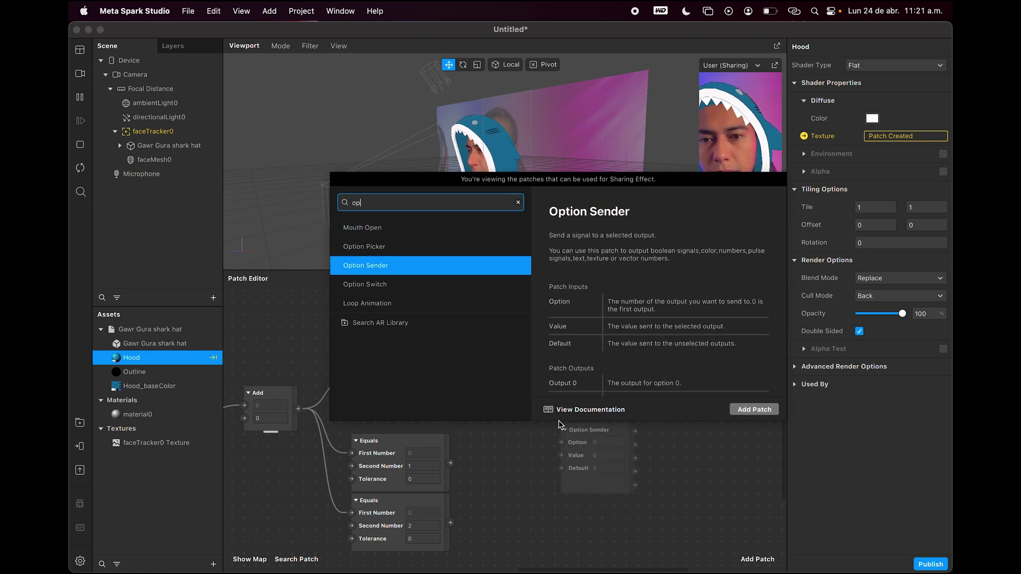
{"action": "key", "text": "Up"}
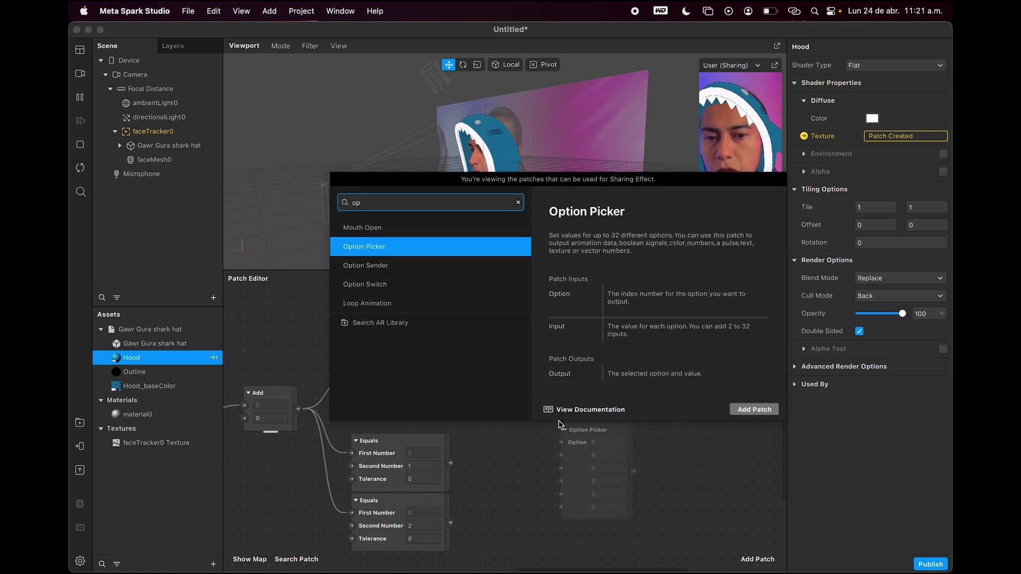
{"action": "key", "text": "Return"}
{"action": "left_click_drag", "start_coordinate": [606, 428], "coordinate": [551, 379]}
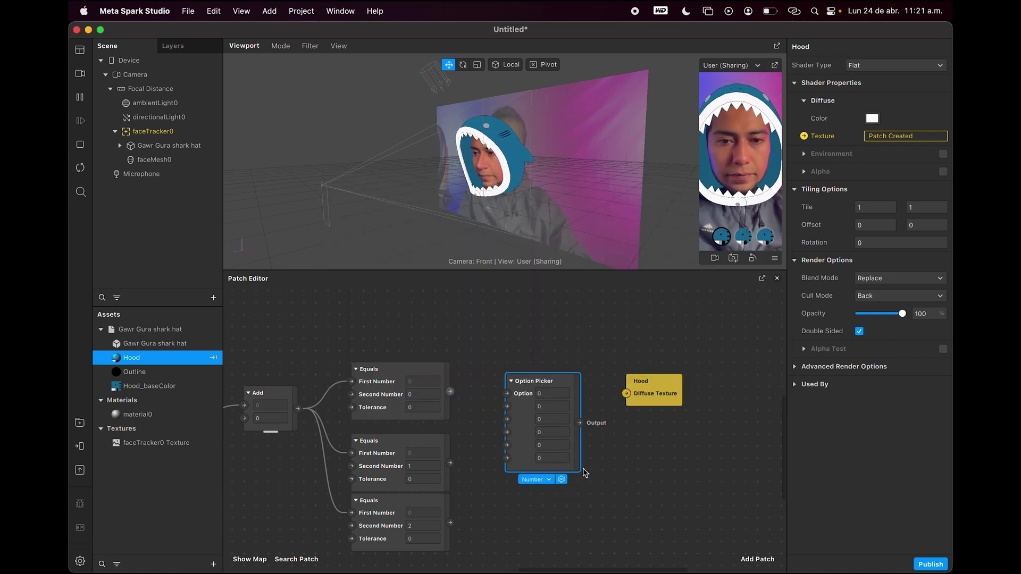
- Set the Option Picker patch's data type to Color
{"action": "left_click", "coordinate": [551, 481]}
{"action": "left_click", "coordinate": [654, 466]}
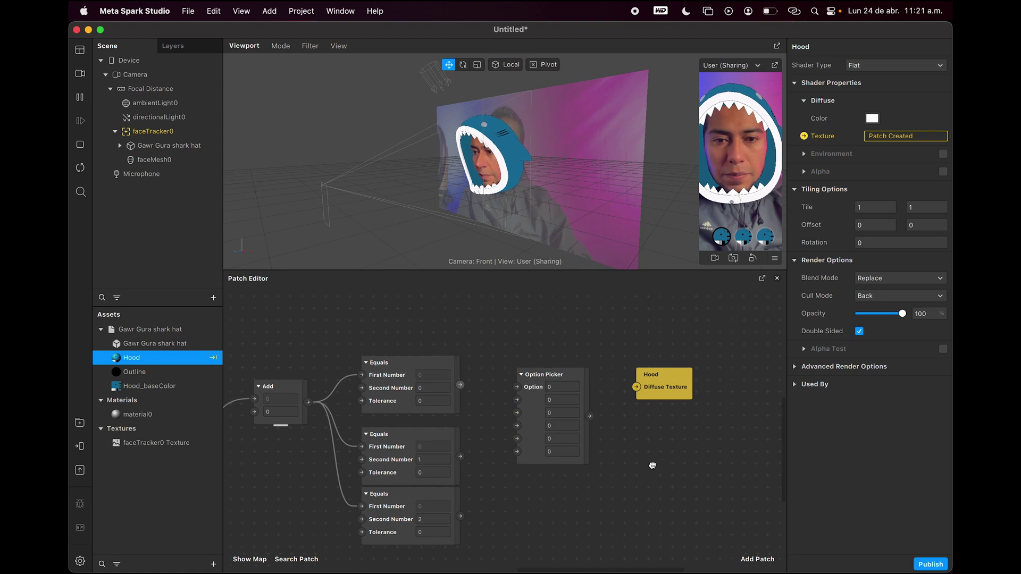
{"action": "scroll", "coordinate": [653, 468], "scroll_direction": "up", "scroll_amount": 3}
{"action": "scroll", "coordinate": [654, 468], "scroll_direction": "up", "scroll_amount": 1}
{"action": "scroll", "coordinate": [554, 429], "scroll_direction": "down", "scroll_amount": 2}
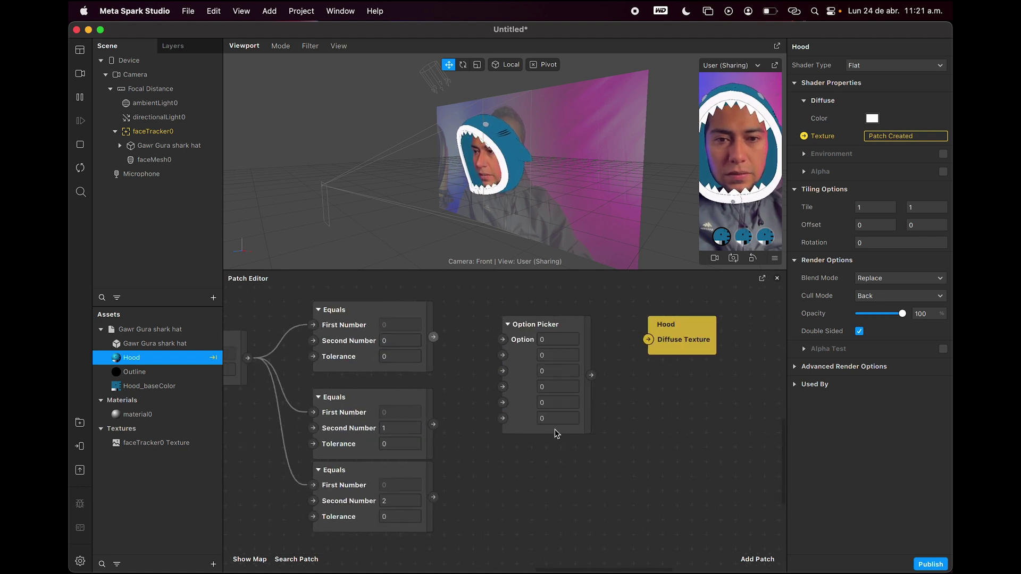
{"action": "scroll", "coordinate": [556, 436], "scroll_direction": "down", "scroll_amount": 1}
{"action": "left_click", "coordinate": [560, 458]}
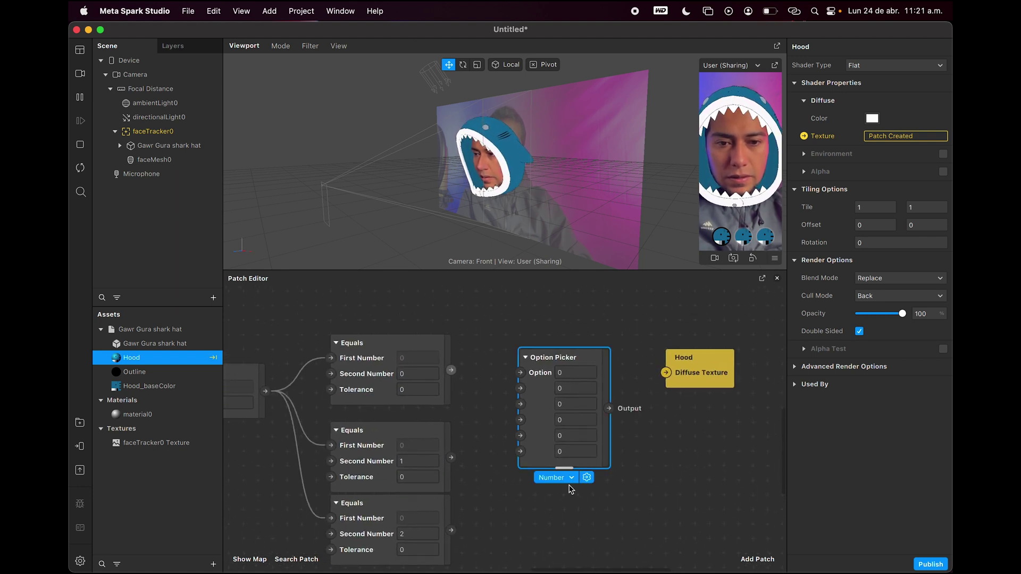
{"action": "left_click", "coordinate": [571, 478]}
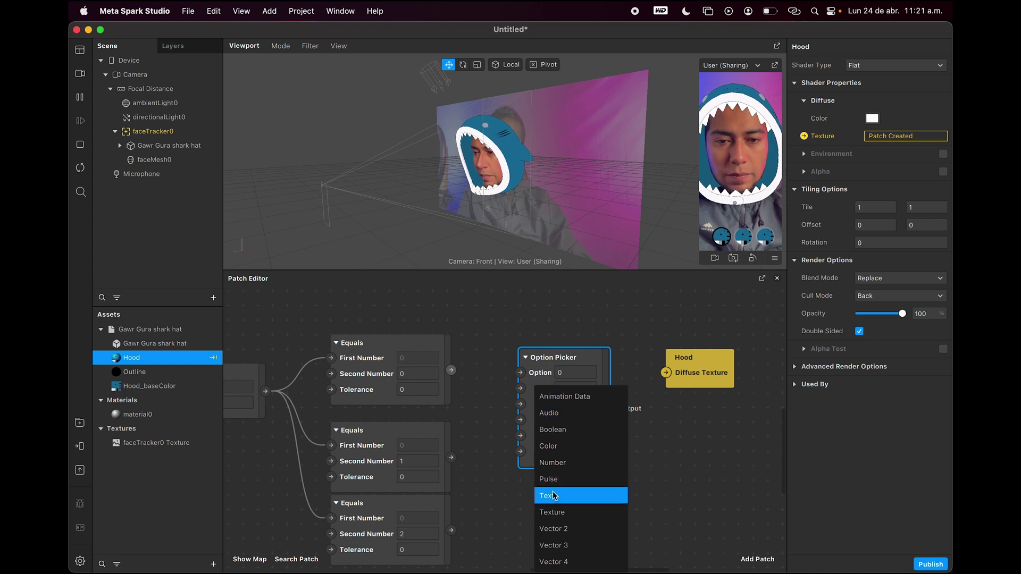
{"action": "left_click", "coordinate": [570, 445]}
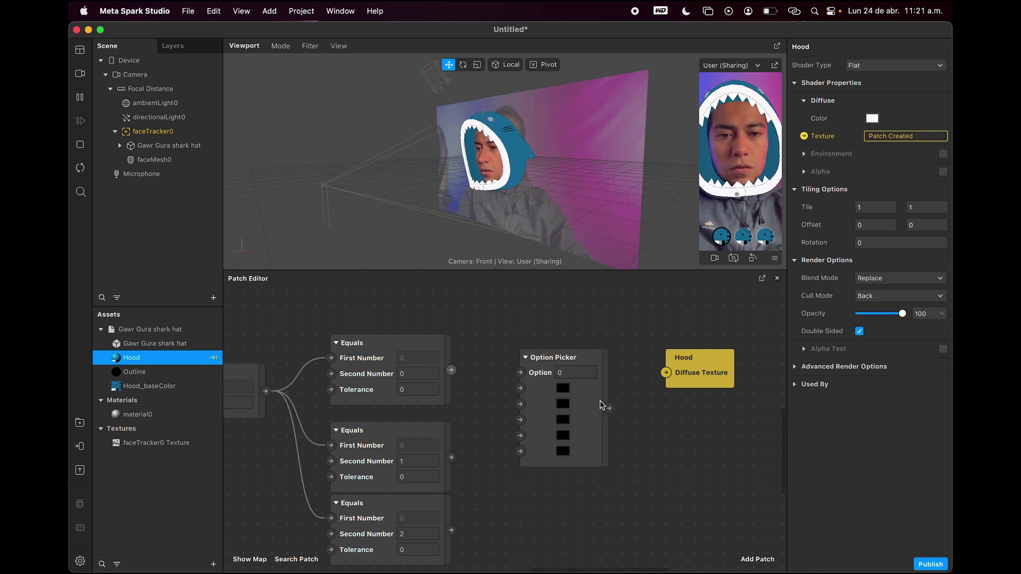
- Connect the Option Picker's output to the Hood patch's Diffuse Texture input
{"action": "left_click_drag", "start_coordinate": [609, 409], "coordinate": [666, 372]}
{"action": "scroll", "coordinate": [570, 379], "scroll_direction": "left", "scroll_amount": 3}
{"action": "scroll", "coordinate": [570, 380], "scroll_direction": "down", "scroll_amount": 2}
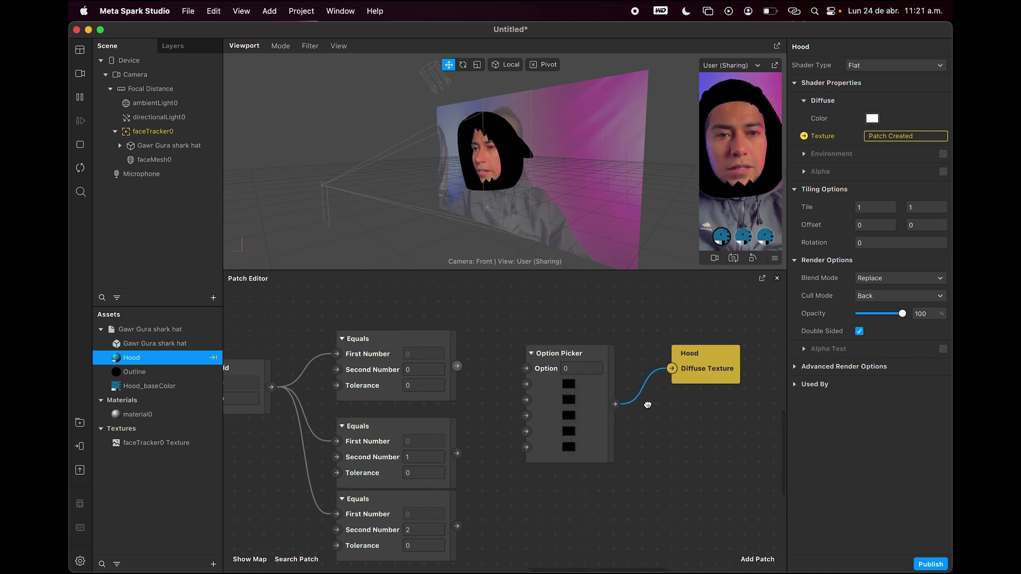
- Set the Option Picker's first three color options to Blue, Cyan and Magenta from the Apple palette
{"action": "scroll", "coordinate": [570, 379], "scroll_direction": "up", "scroll_amount": 2}
{"action": "scroll", "coordinate": [569, 380], "scroll_direction": "left", "scroll_amount": 2}
{"action": "left_click", "coordinate": [607, 393]}
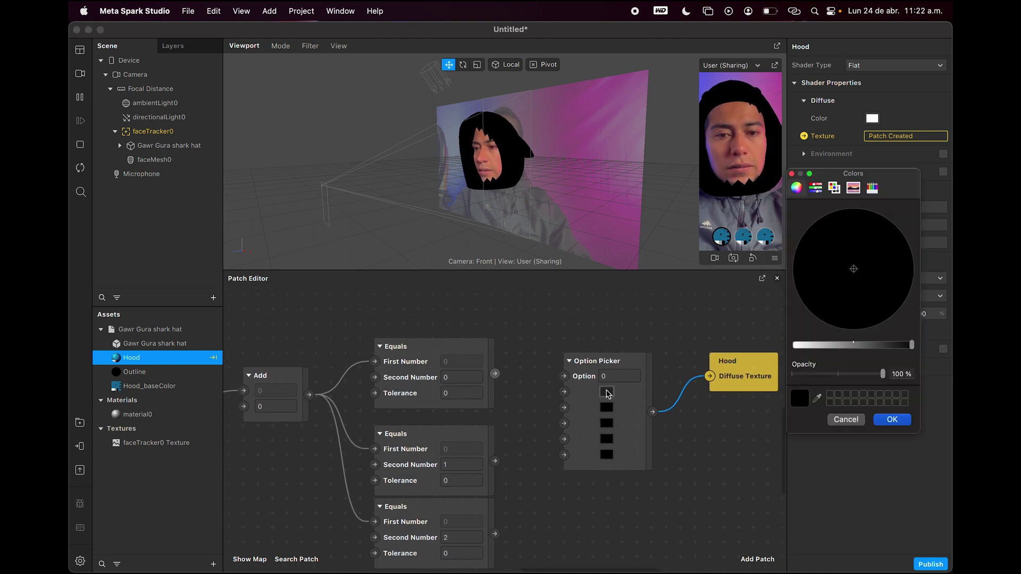
{"action": "left_click", "coordinate": [834, 188]}
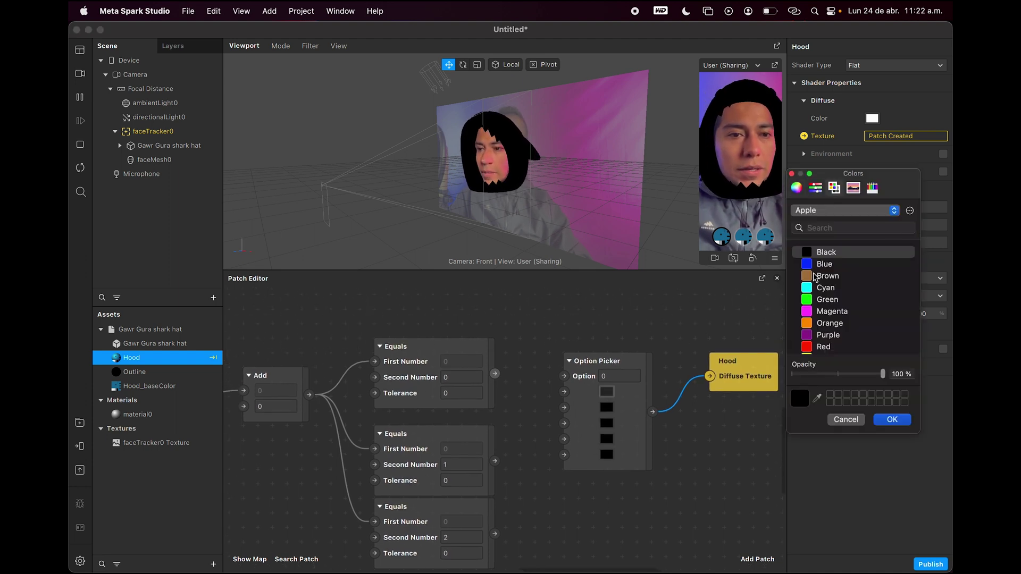
{"action": "left_click", "coordinate": [822, 268]}
{"action": "left_click", "coordinate": [891, 420]}
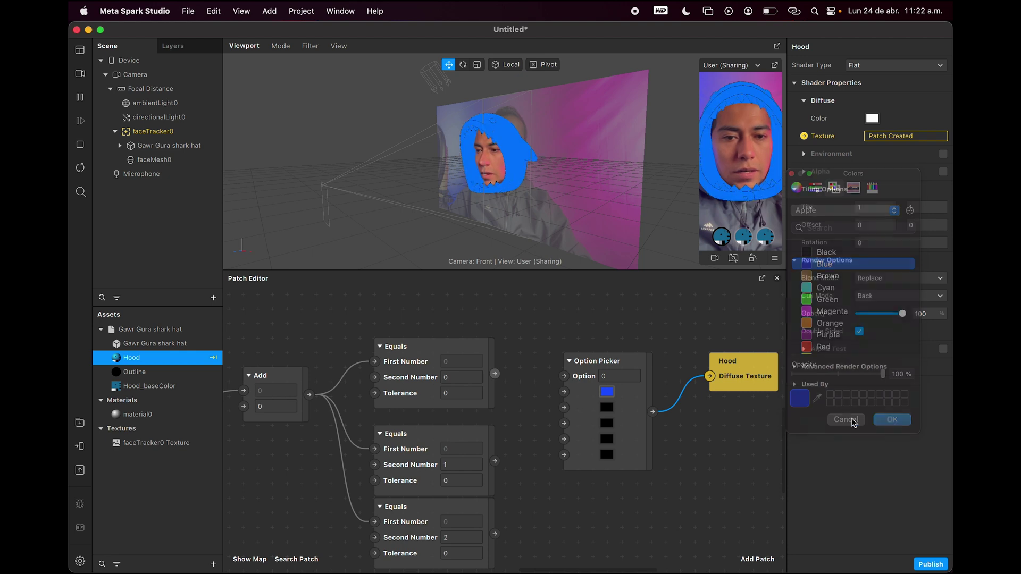
{"action": "left_click", "coordinate": [606, 407]}
{"action": "left_click", "coordinate": [808, 290]}
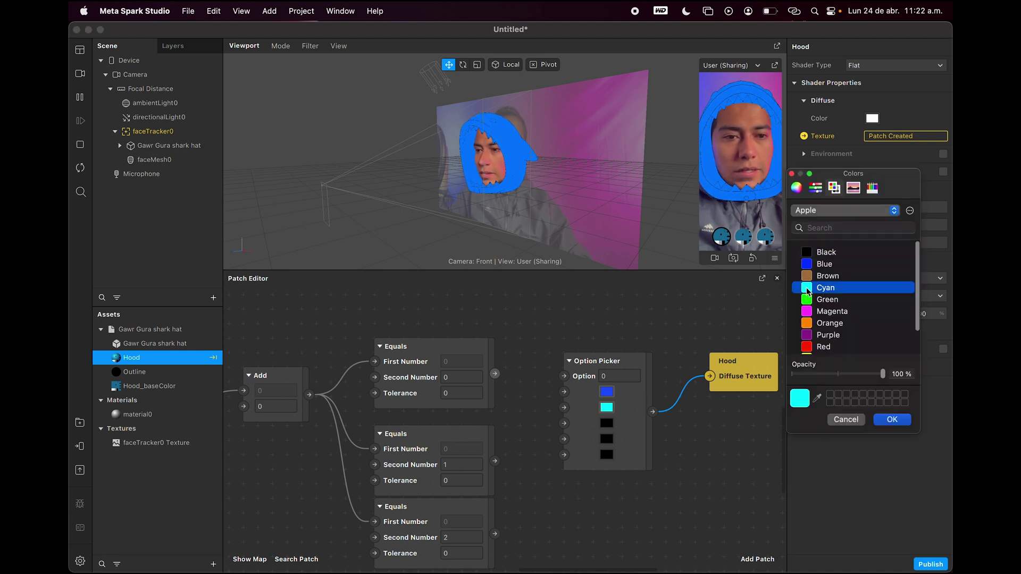
{"action": "left_click", "coordinate": [891, 420]}
{"action": "left_click", "coordinate": [606, 423]}
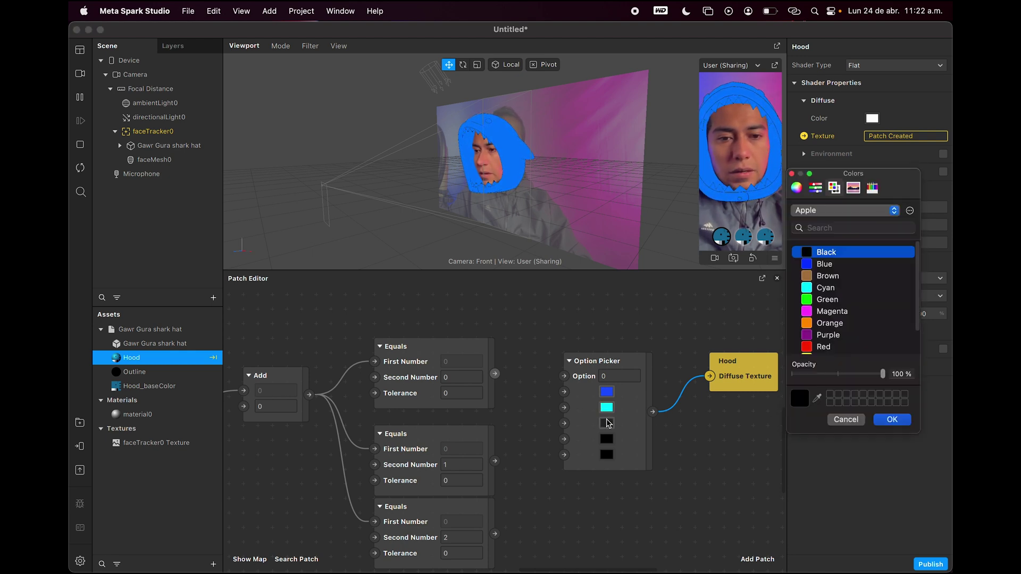
{"action": "left_click", "coordinate": [807, 312]}
{"action": "left_click", "coordinate": [891, 420]}
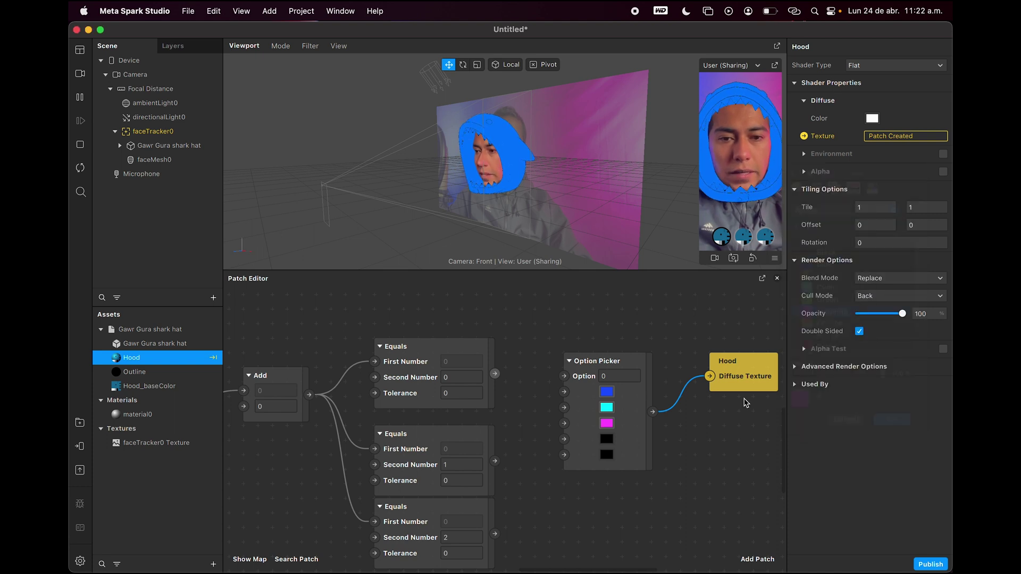
- Move the Option Picker patch farther away from the Equals patches, closer to the Hood patch
{"action": "left_click_drag", "start_coordinate": [495, 373], "coordinate": [534, 378]}
{"action": "left_click", "coordinate": [541, 489]}
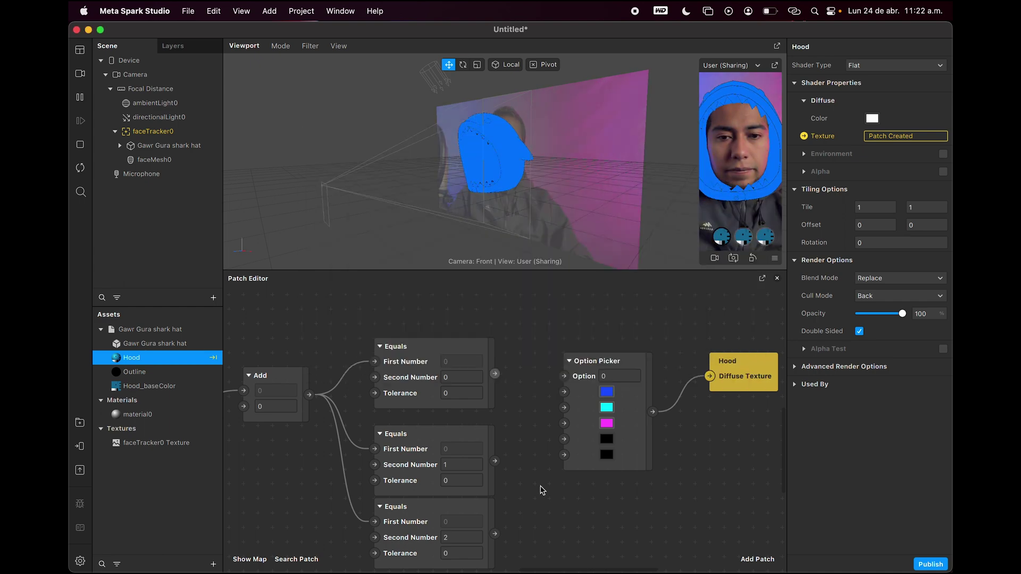
{"action": "scroll", "coordinate": [541, 489], "scroll_direction": "down", "scroll_amount": 5}
{"action": "left_click", "coordinate": [692, 409]}
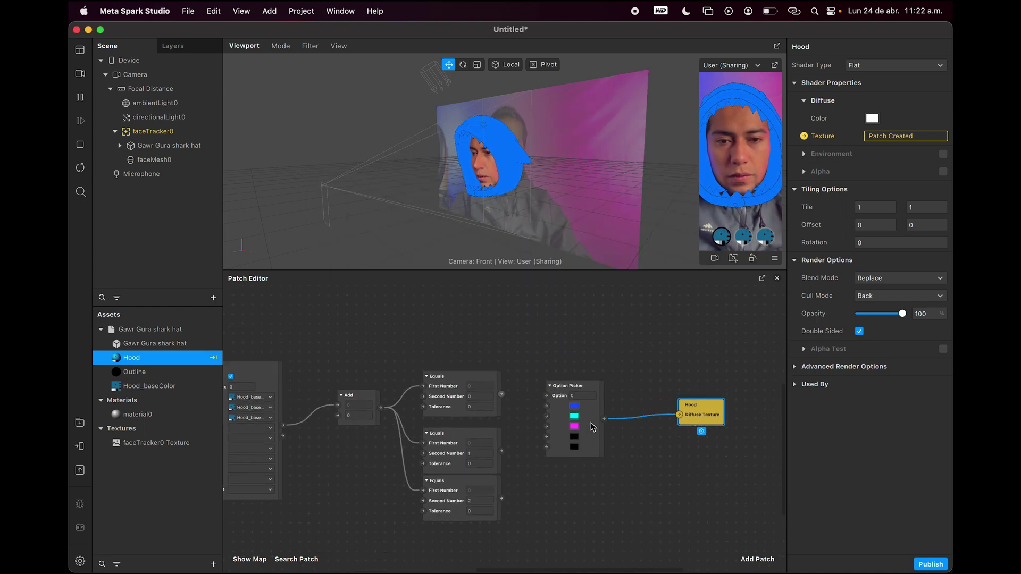
{"action": "left_click_drag", "start_coordinate": [568, 387], "coordinate": [609, 386]}
{"action": "scroll", "coordinate": [548, 444], "scroll_direction": "up", "scroll_amount": 3}
{"action": "scroll", "coordinate": [547, 443], "scroll_direction": "down", "scroll_amount": 3}
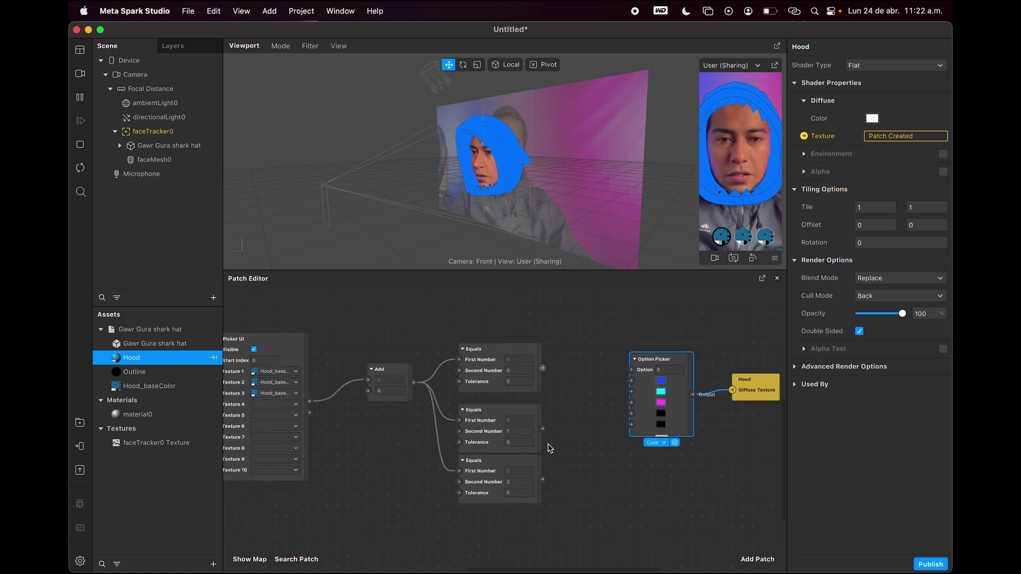
- Shift the three Equals patches slightly up and connect the Add patch's output to the Option Picker's Option input
{"action": "left_click_drag", "start_coordinate": [564, 341], "coordinate": [441, 492]}
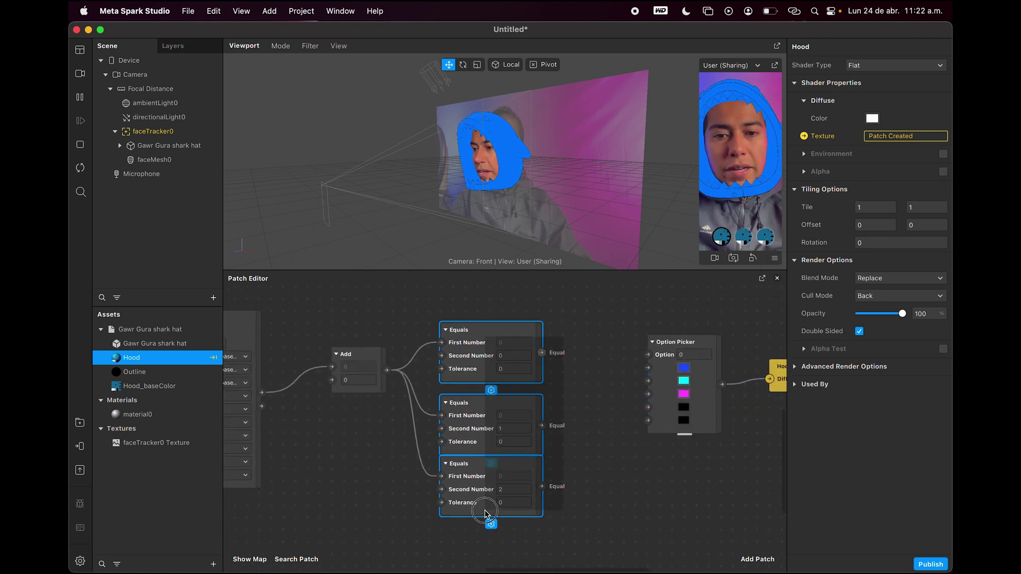
{"action": "left_click_drag", "start_coordinate": [461, 430], "coordinate": [465, 418]}
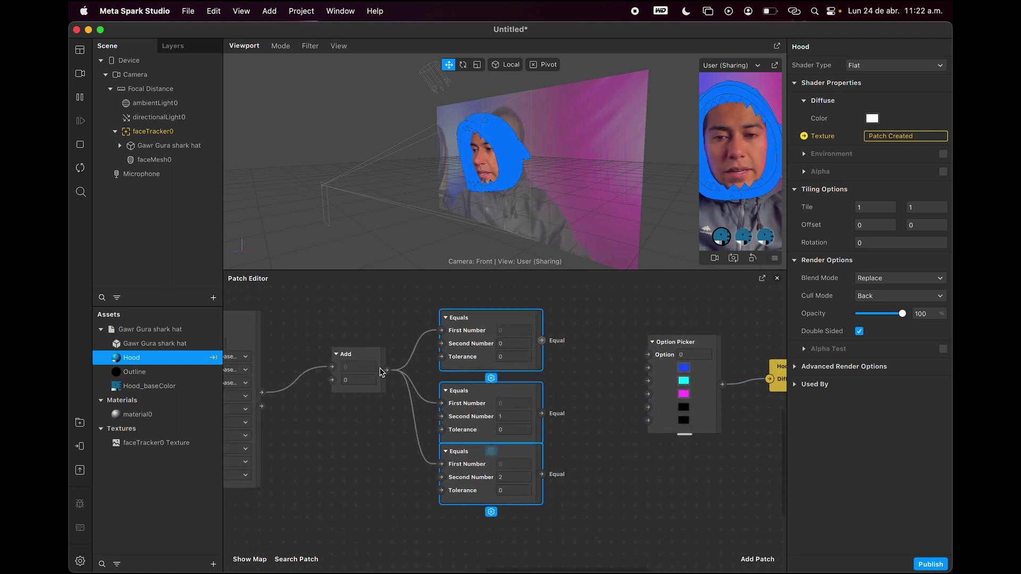
{"action": "left_click_drag", "start_coordinate": [388, 371], "coordinate": [649, 355]}
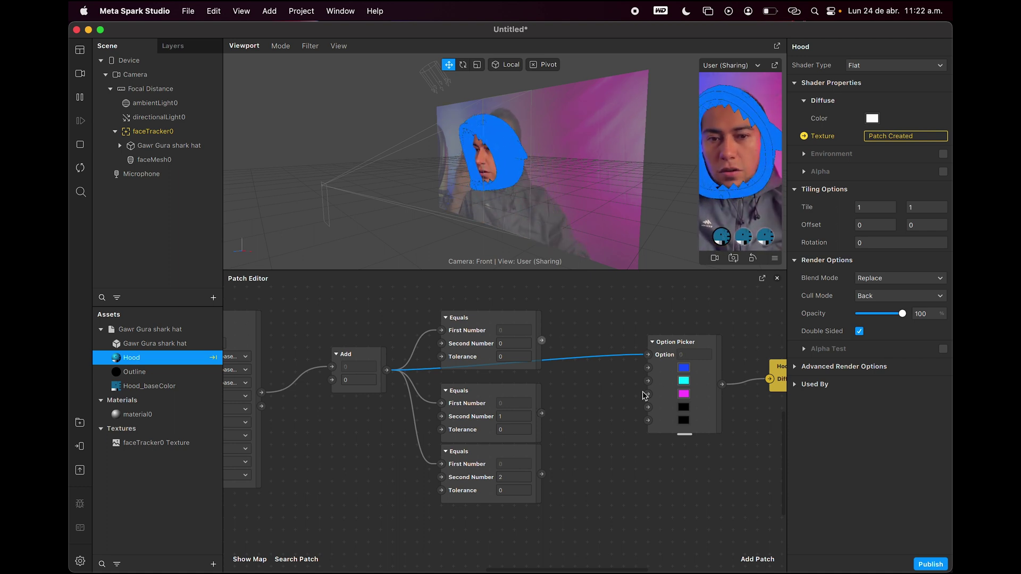
{"action": "left_click_drag", "start_coordinate": [690, 355], "coordinate": [665, 338]}
- Set the Option Picker's data type to Texture and assign Hood_baseColor to its first option
{"action": "left_click", "coordinate": [677, 431]}
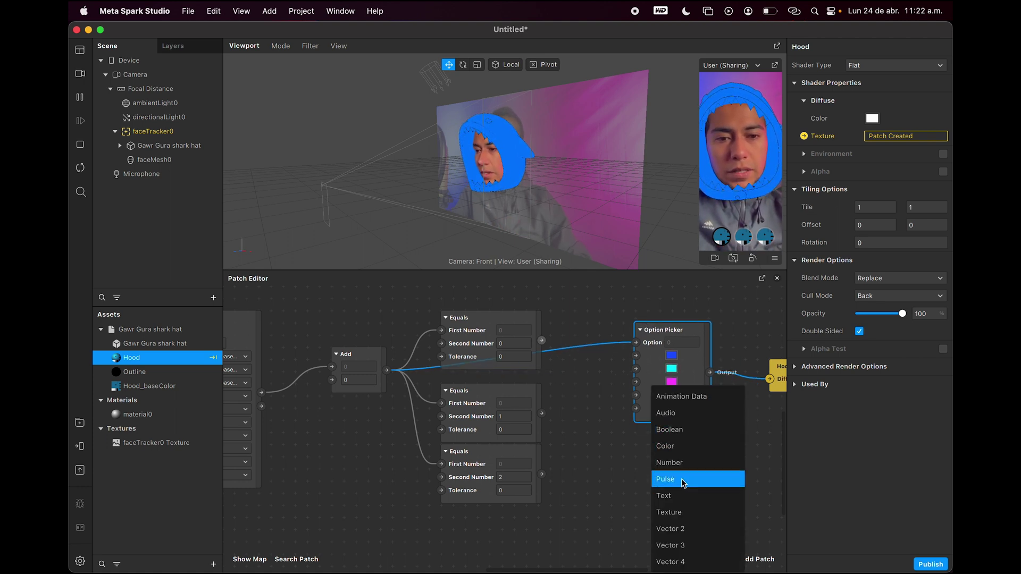
{"action": "left_click", "coordinate": [679, 512]}
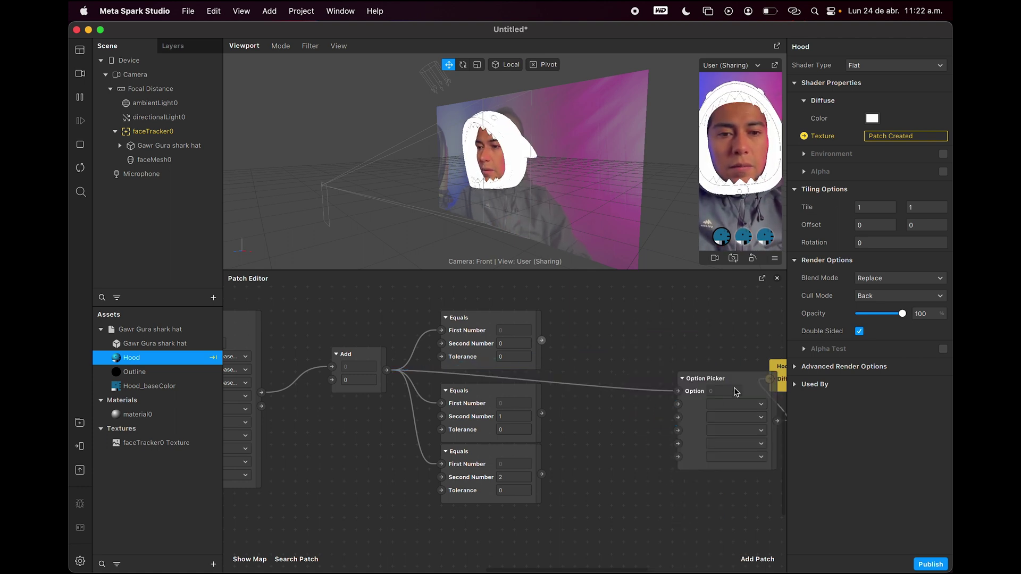
{"action": "left_click_drag", "start_coordinate": [737, 391], "coordinate": [652, 342]}
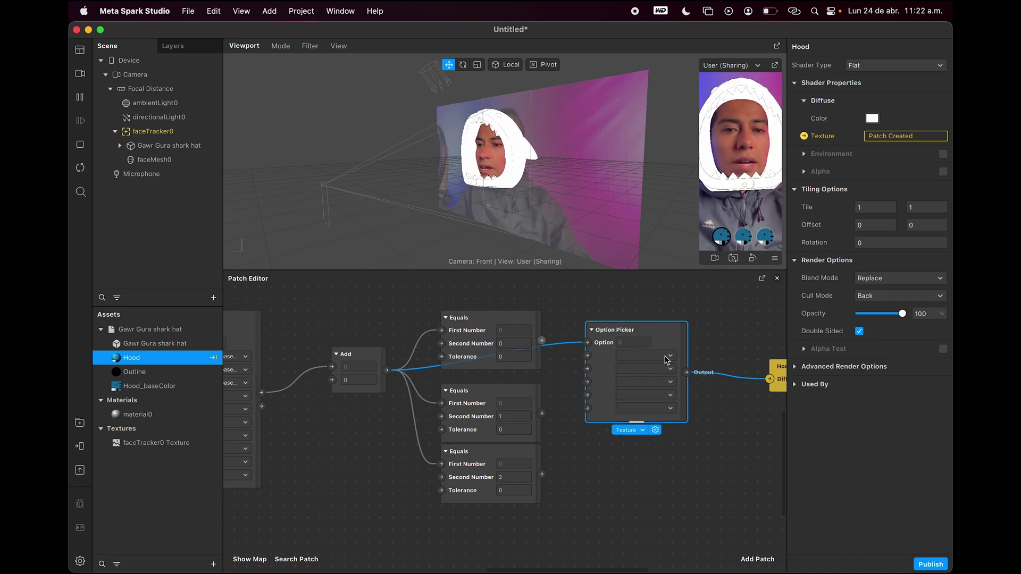
{"action": "left_click", "coordinate": [666, 357]}
{"action": "left_click", "coordinate": [664, 365]}
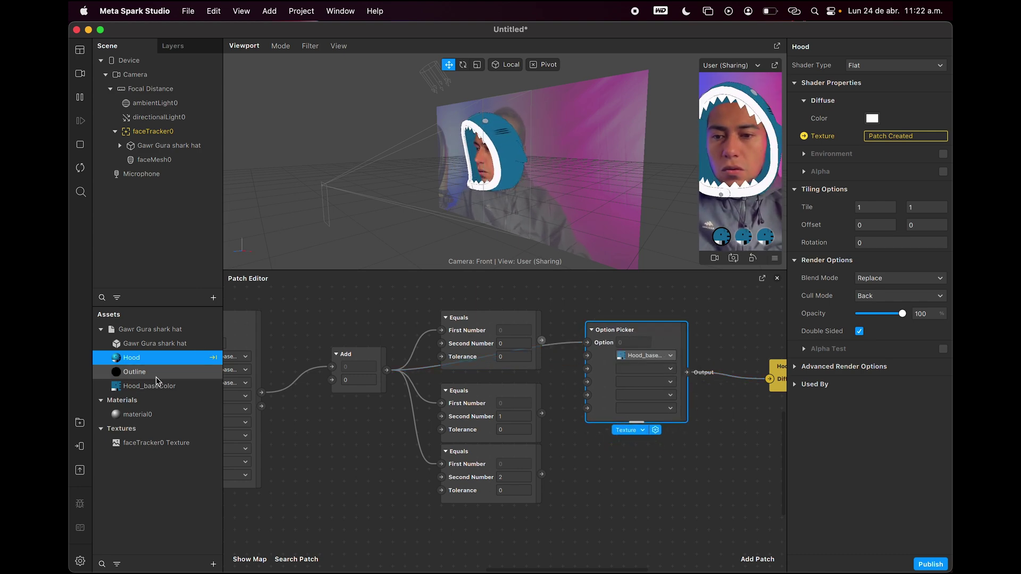
- Switch to Finder and look through the Ke personaje folder on the desktop for image files
{"action": "key", "text": "ctrl+Up"}
{"action": "left_click", "coordinate": [218, 429]}
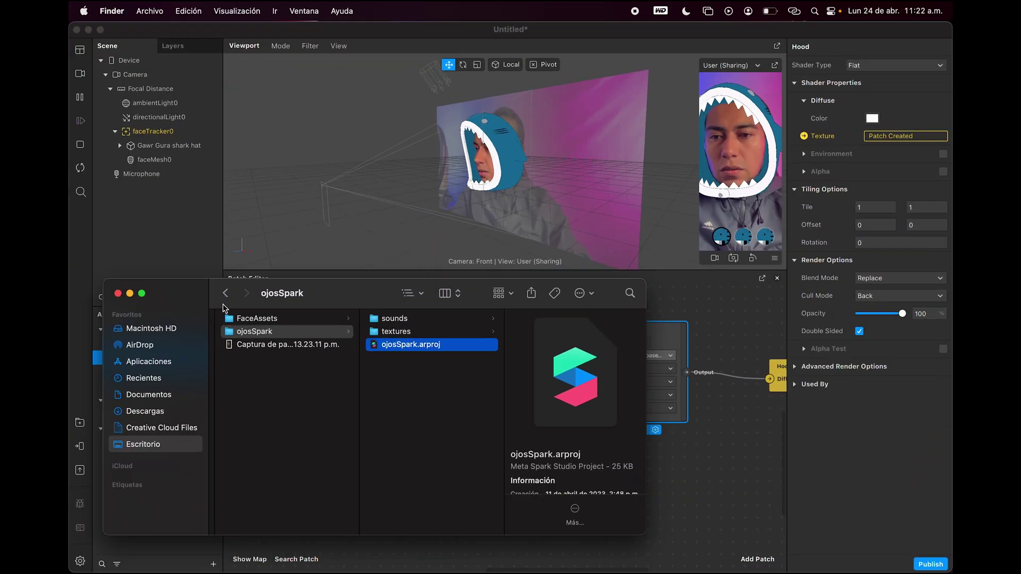
{"action": "left_click", "coordinate": [253, 346]}
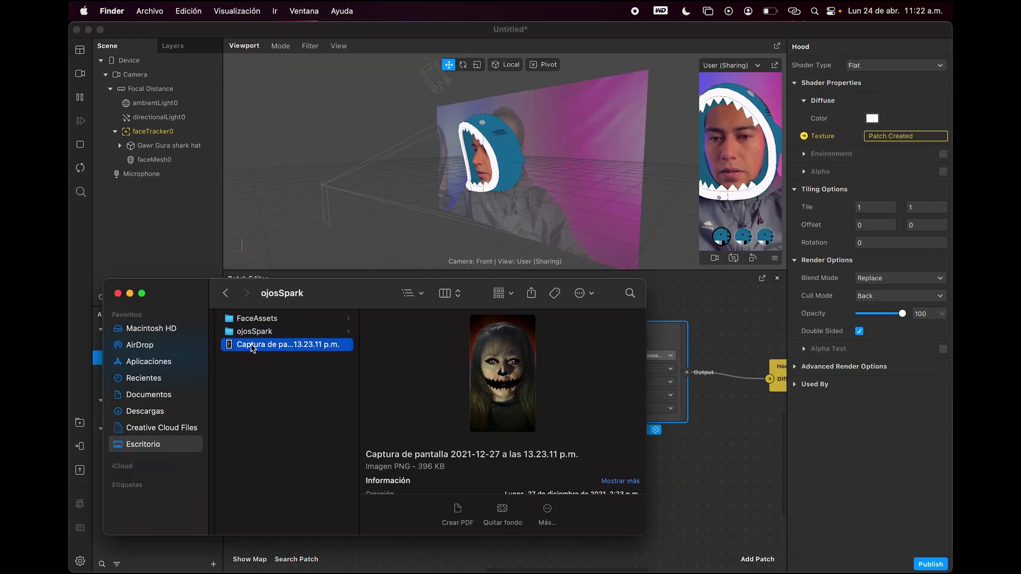
{"action": "left_click", "coordinate": [138, 445]}
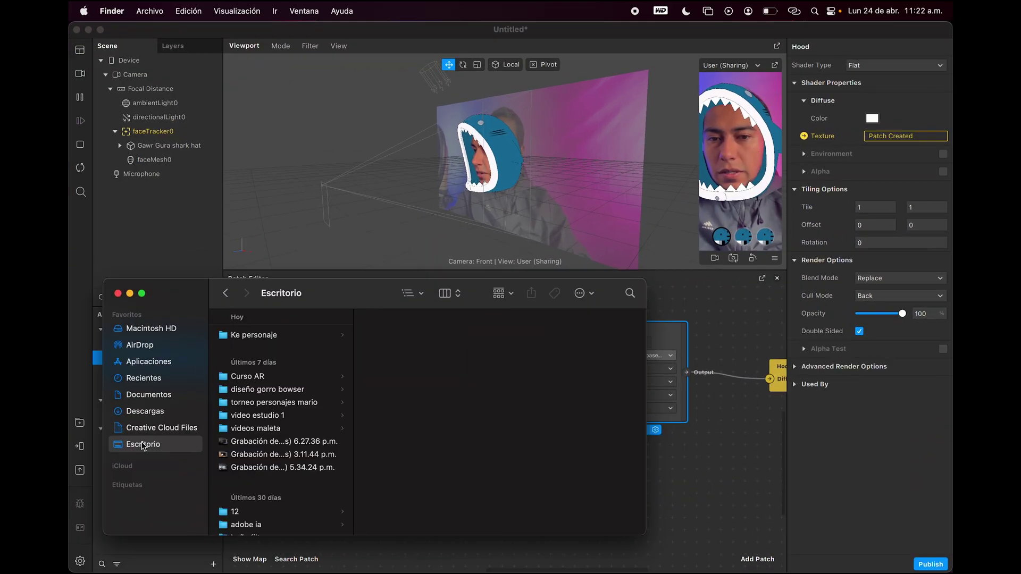
{"action": "left_click", "coordinate": [293, 335]}
{"action": "scroll", "coordinate": [409, 409], "scroll_direction": "down", "scroll_amount": 1}
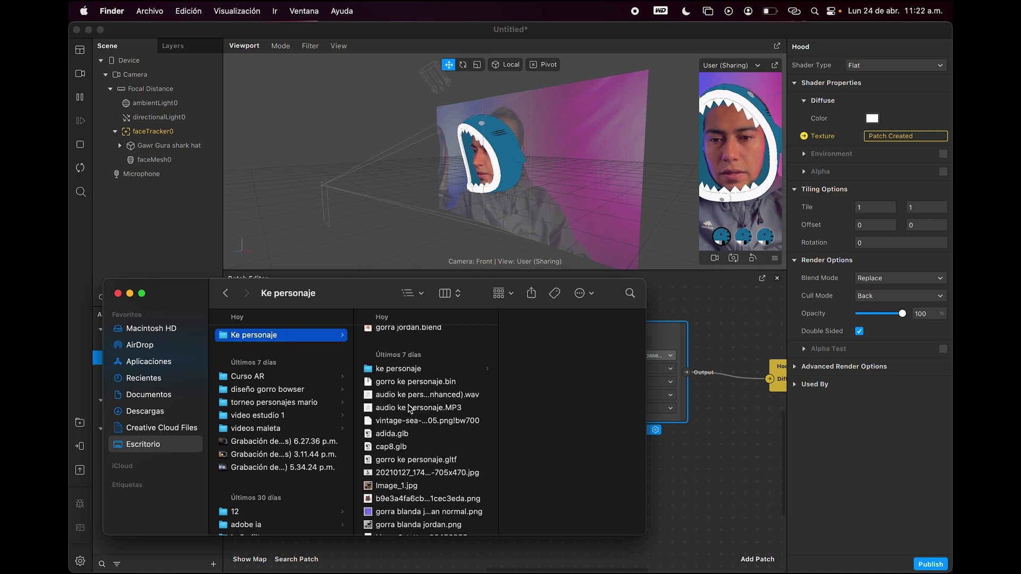
- Look through the Curso AR and torneo personajes mario folders, including the Assets of peaches song 2 listo, for texture images
{"action": "left_click", "coordinate": [280, 377]}
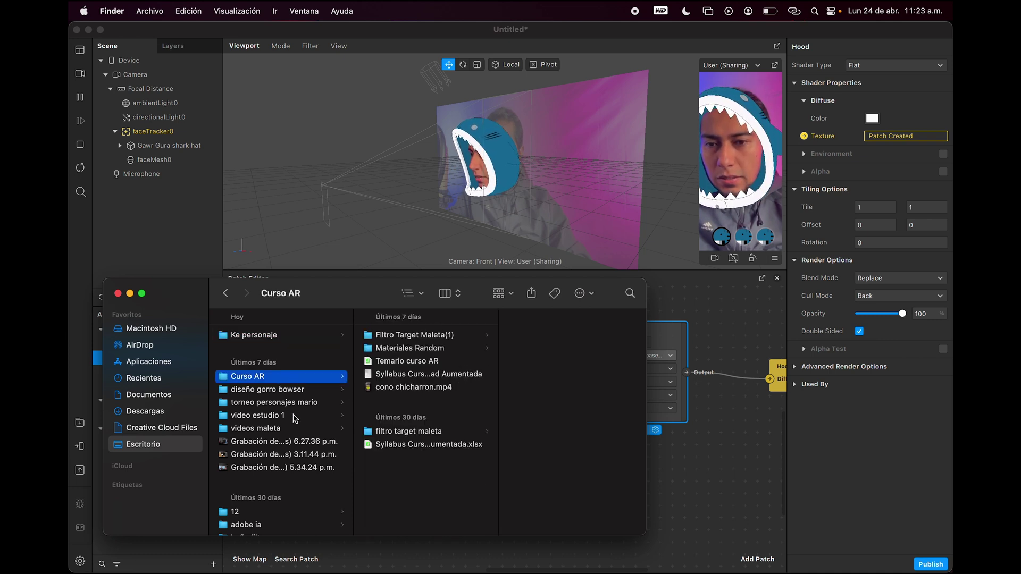
{"action": "left_click", "coordinate": [307, 403]}
{"action": "left_click", "coordinate": [431, 336]}
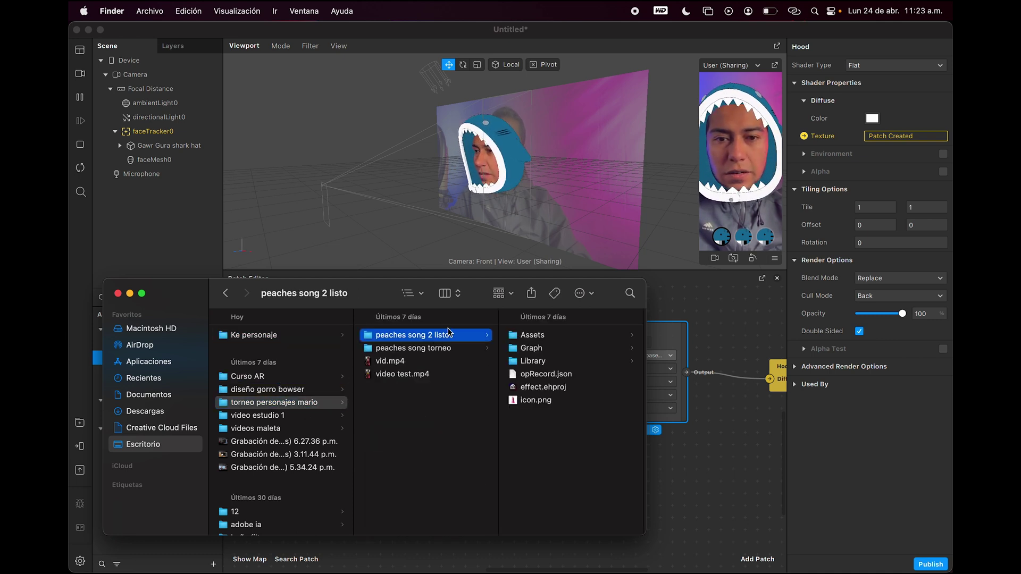
{"action": "key", "text": "Down"}
{"action": "left_click", "coordinate": [448, 334]}
{"action": "left_click", "coordinate": [448, 334]}
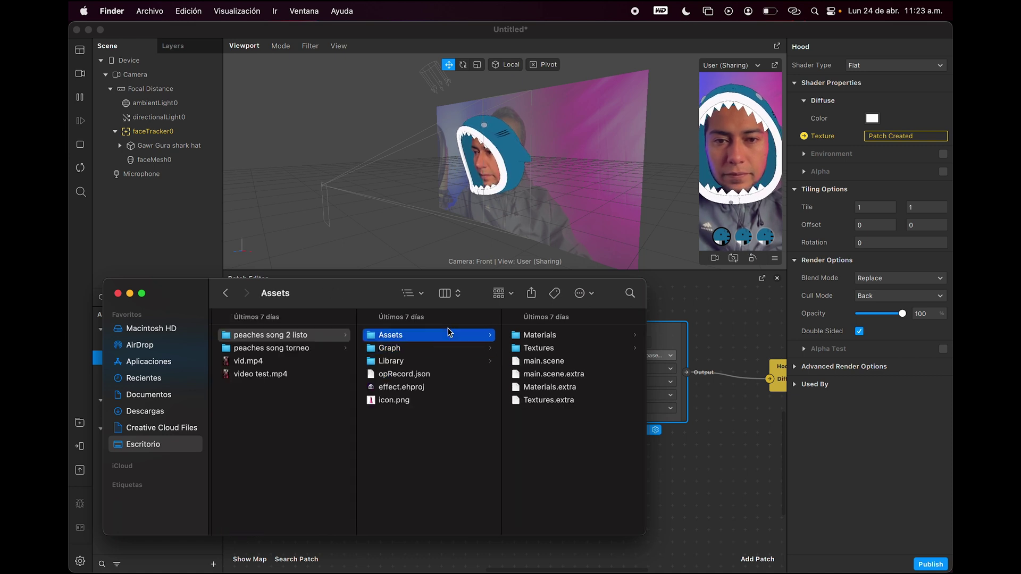
{"action": "left_click", "coordinate": [448, 334]}
{"action": "key", "text": "Left"}
{"action": "key", "text": "Left"}
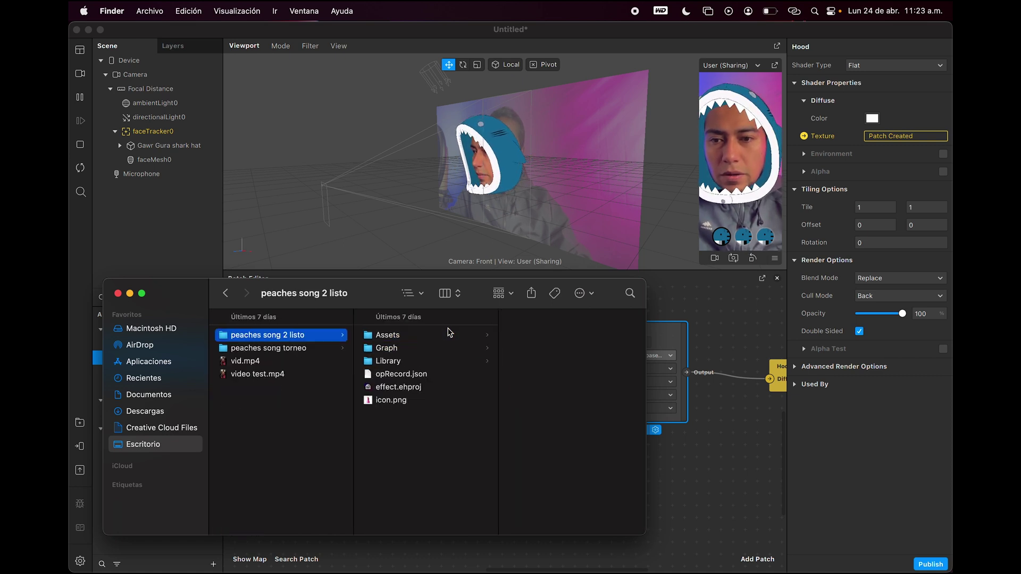
- Open the Textures folder inside the Assets folder of peaches song torneo
{"action": "key", "text": "Down"}
{"action": "key", "text": "Right"}
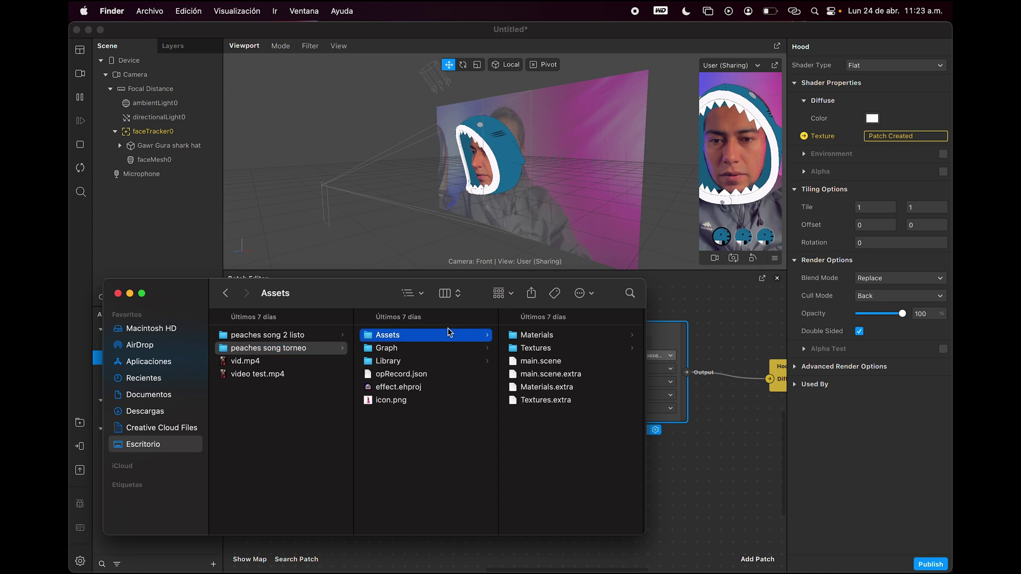
{"action": "key", "text": "Down"}
{"action": "key", "text": "Up"}
{"action": "key", "text": "Right"}
{"action": "key", "text": "Down"}
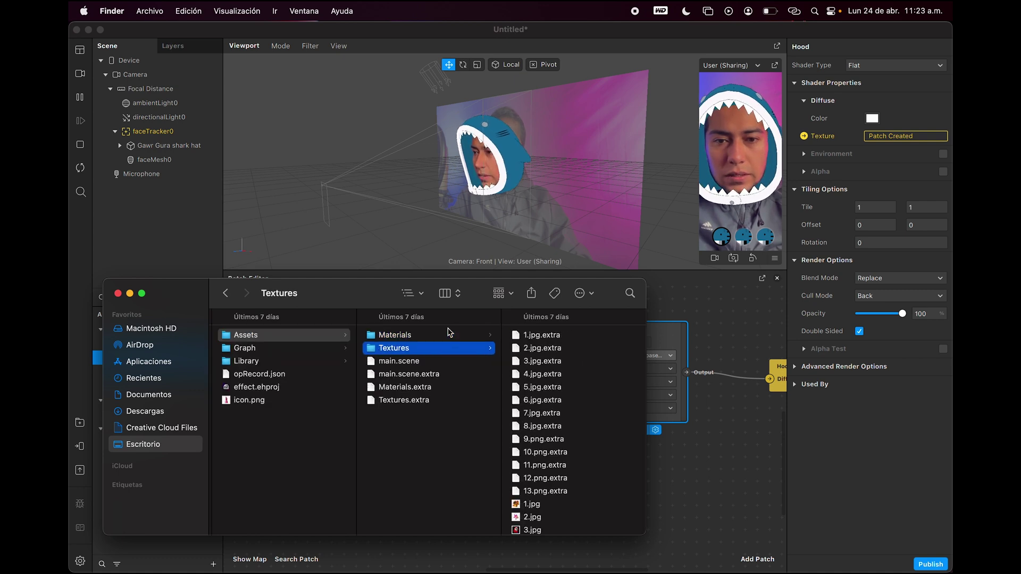
{"action": "key", "text": "Right"}
{"action": "scroll", "coordinate": [473, 401], "scroll_direction": "down", "scroll_amount": 5}
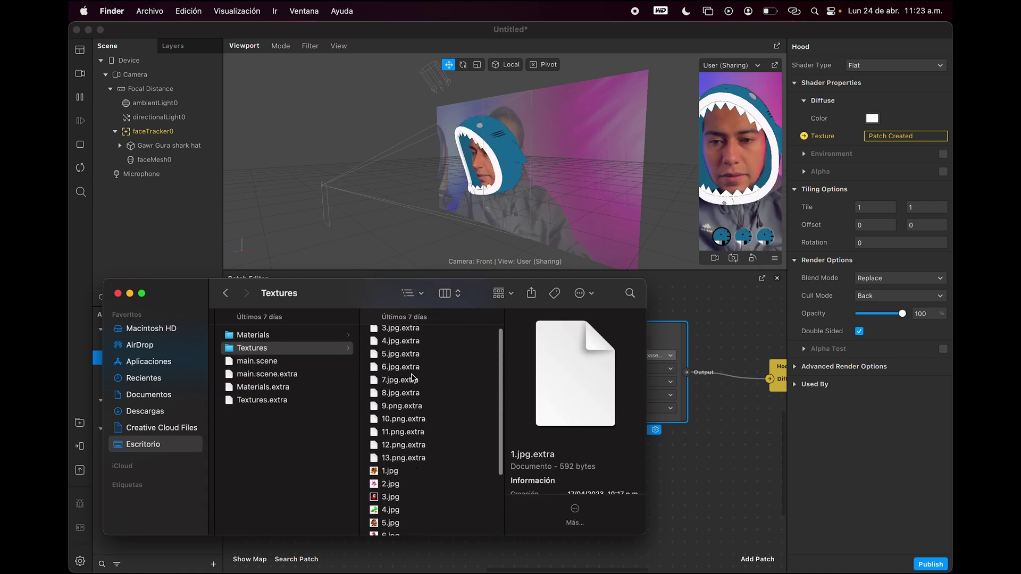
- Import 1.jpg, 2.jpg and 3.jpg from the Textures folder into the Meta Spark Studio project's assets
{"action": "left_click", "coordinate": [390, 423]}
{"action": "scroll", "coordinate": [400, 387], "scroll_direction": "down", "scroll_amount": 3}
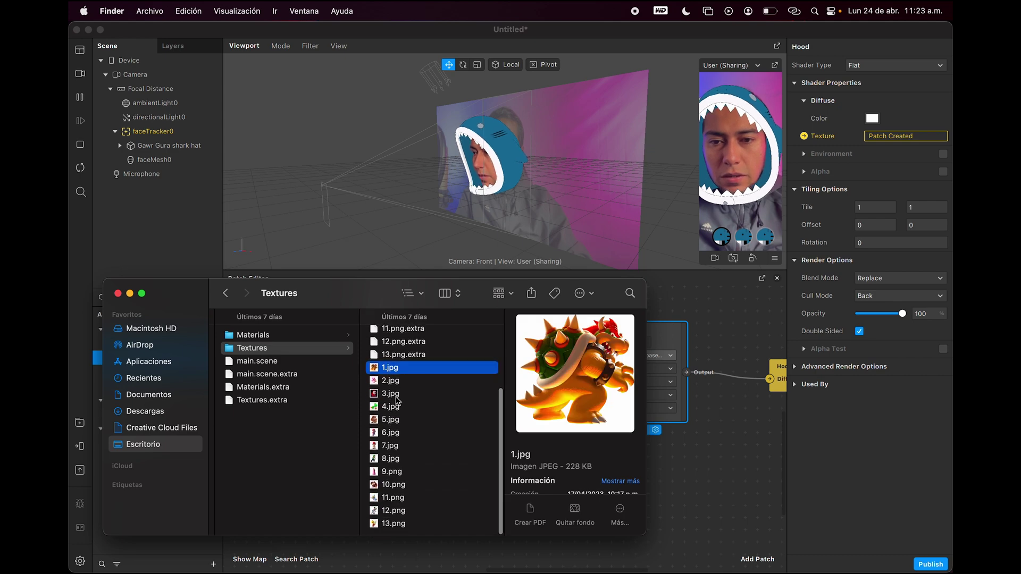
{"action": "left_click", "coordinate": [393, 394], "text": "shift"}
{"action": "left_click_drag", "start_coordinate": [324, 302], "coordinate": [396, 293]}
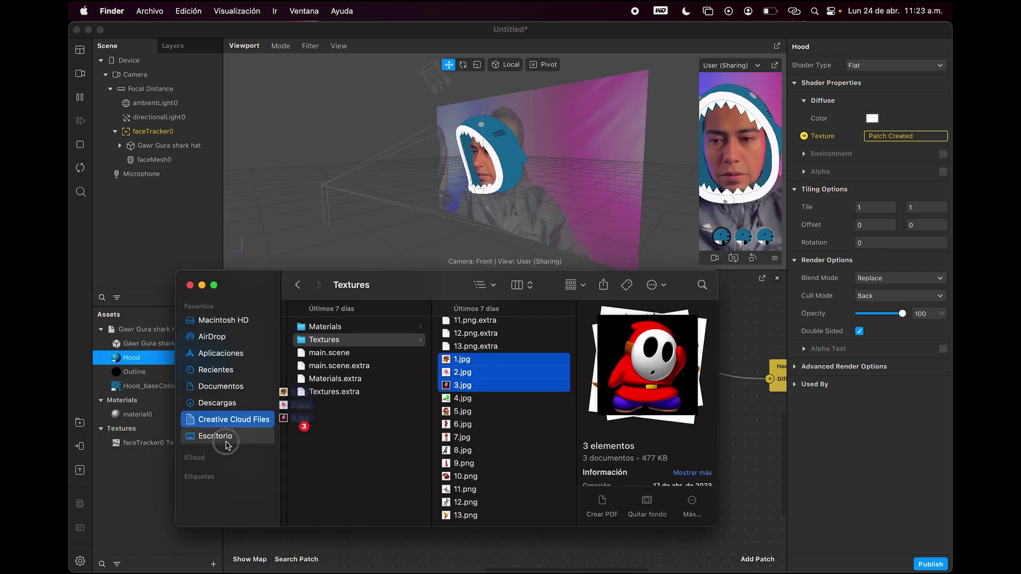
{"action": "left_click", "coordinate": [493, 505]}
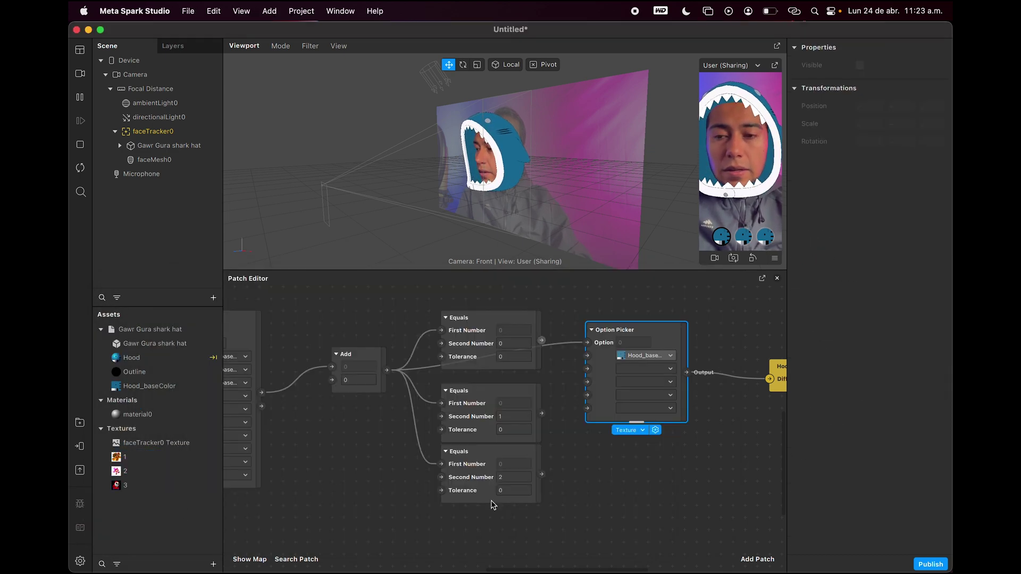
- Set the Option Picker's first three options to textures 1, 2 and 3, in that order
{"action": "scroll", "coordinate": [609, 407], "scroll_direction": "right", "scroll_amount": 5}
{"action": "left_click", "coordinate": [603, 373]}
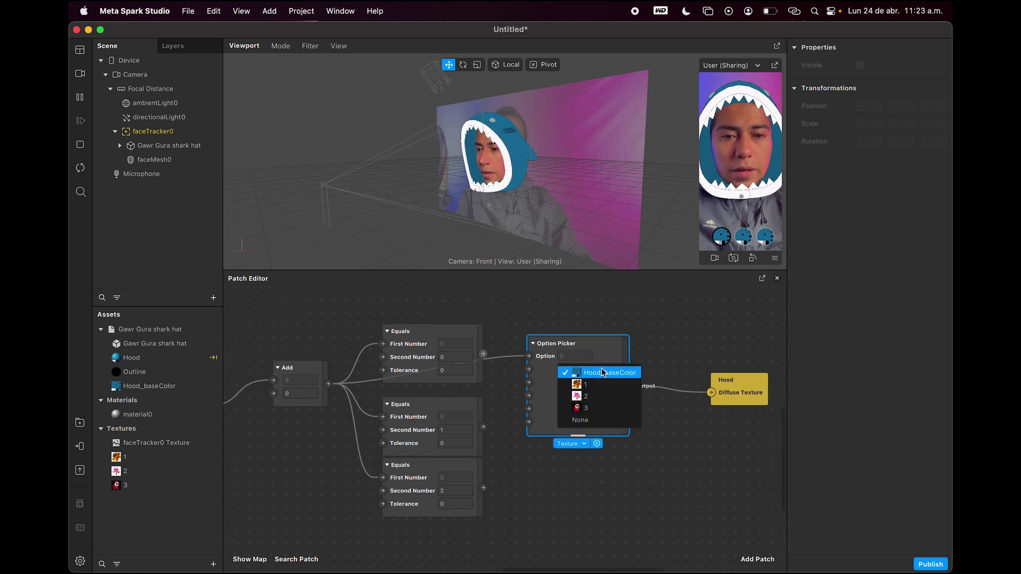
{"action": "left_click", "coordinate": [591, 392]}
{"action": "left_click", "coordinate": [589, 382]}
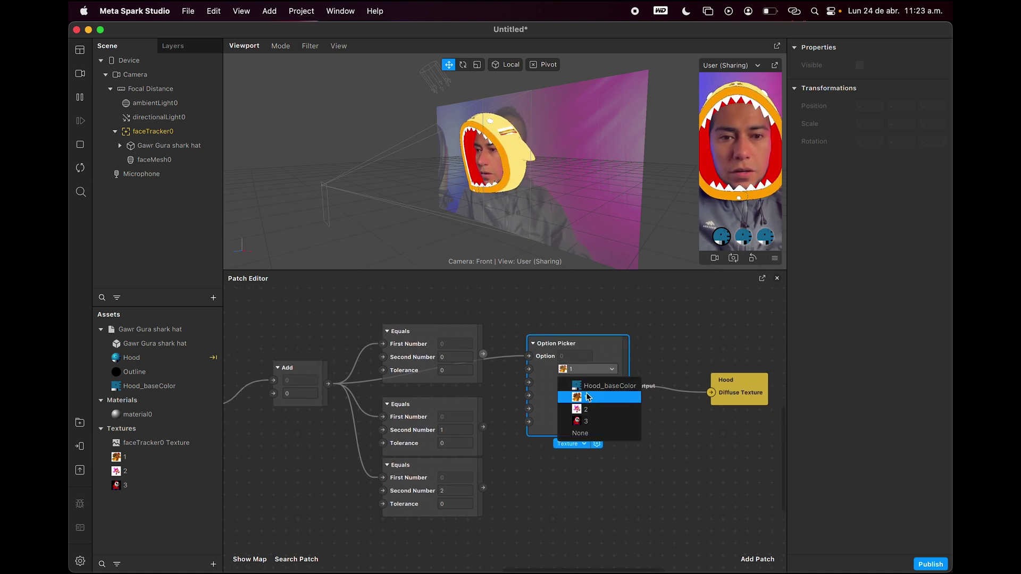
{"action": "left_click", "coordinate": [592, 408]}
{"action": "left_click", "coordinate": [575, 396]}
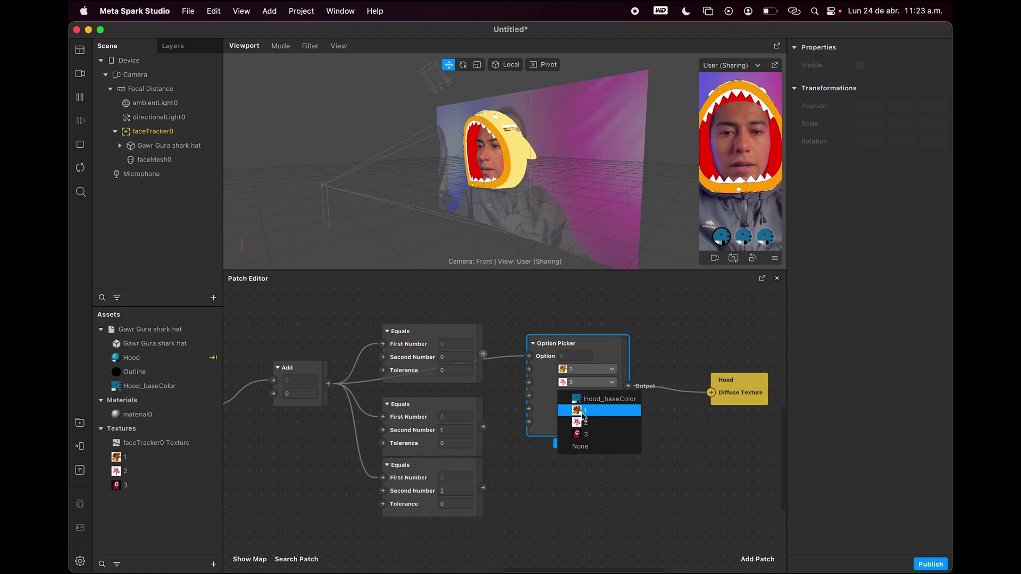
{"action": "left_click", "coordinate": [585, 428]}
- Move the divider between the viewport and the Patch Editor slightly down to enlarge the viewport
{"action": "scroll", "coordinate": [641, 411], "scroll_direction": "right", "scroll_amount": 3}
{"action": "scroll", "coordinate": [641, 411], "scroll_direction": "down", "scroll_amount": 2}
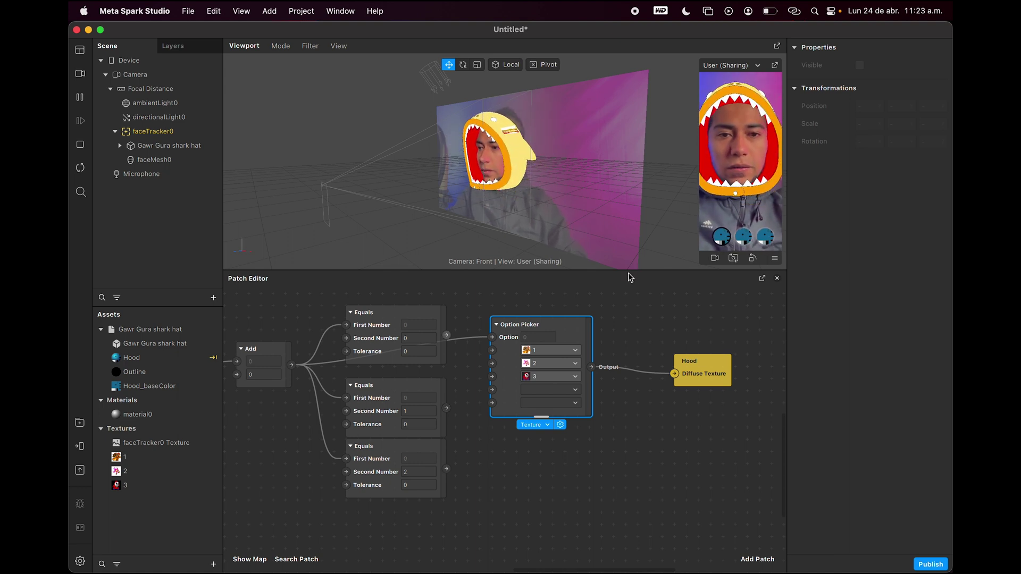
{"action": "left_click_drag", "start_coordinate": [632, 272], "coordinate": [644, 348]}
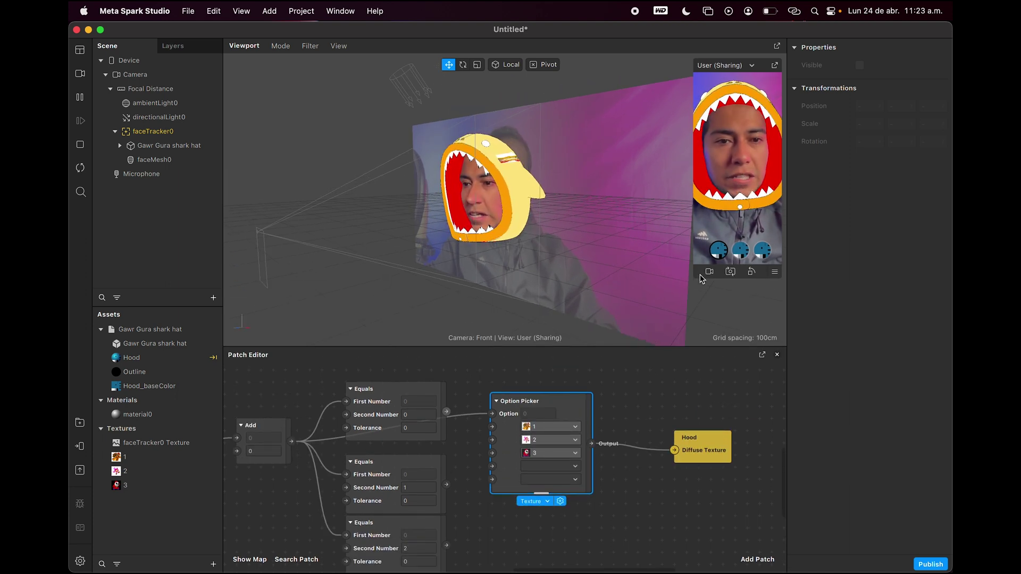
{"action": "left_click_drag", "start_coordinate": [698, 278], "coordinate": [601, 284]}
- Move the Option Picker patch above the three Equals patches
{"action": "scroll", "coordinate": [450, 365], "scroll_direction": "left", "scroll_amount": 1}
{"action": "scroll", "coordinate": [449, 366], "scroll_direction": "left", "scroll_amount": 5}
{"action": "scroll", "coordinate": [450, 366], "scroll_direction": "up", "scroll_amount": 2}
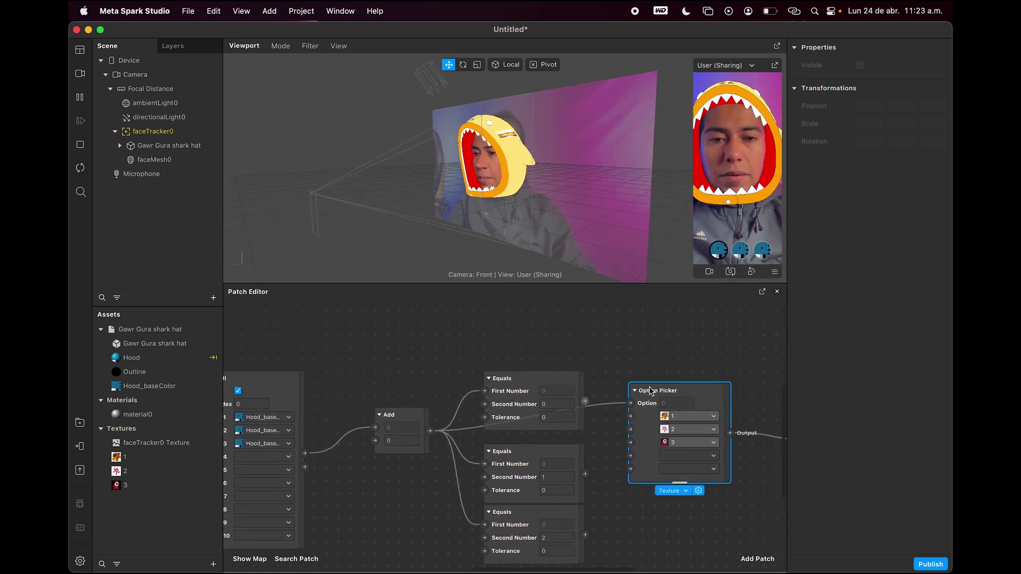
{"action": "left_click_drag", "start_coordinate": [649, 389], "coordinate": [535, 285]}
{"action": "scroll", "coordinate": [680, 430], "scroll_direction": "up", "scroll_amount": 3}
{"action": "scroll", "coordinate": [680, 429], "scroll_direction": "left", "scroll_amount": 1}
- Review the chain from the Picker UI and Add patches to the three Equals patches and their second numbers
{"action": "left_click_drag", "start_coordinate": [638, 414], "coordinate": [479, 547]}
{"action": "scroll", "coordinate": [612, 398], "scroll_direction": "down", "scroll_amount": 4}
{"action": "scroll", "coordinate": [612, 398], "scroll_direction": "right", "scroll_amount": 1}
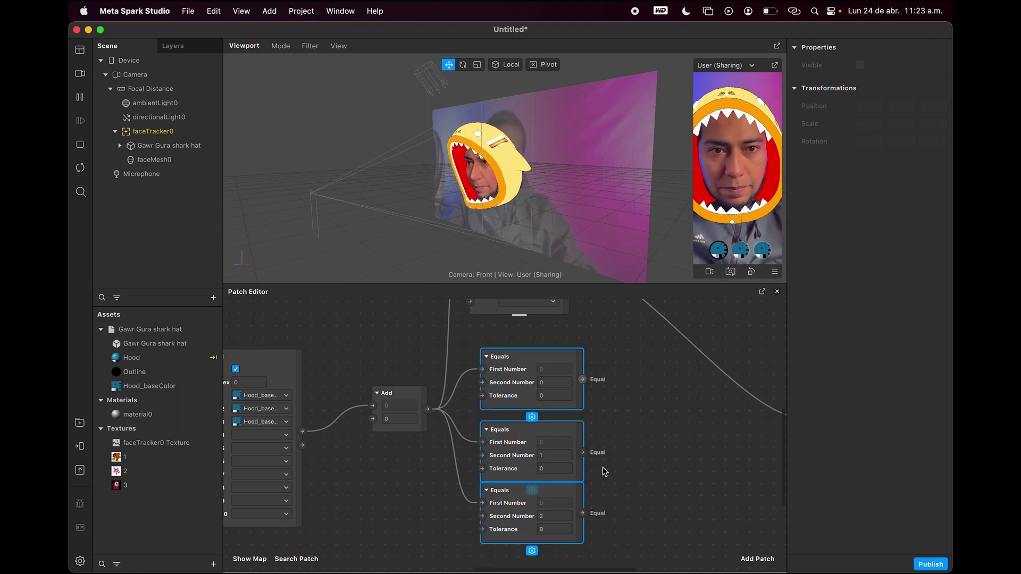
{"action": "scroll", "coordinate": [602, 468], "scroll_direction": "left", "scroll_amount": 5}
{"action": "scroll", "coordinate": [603, 468], "scroll_direction": "down", "scroll_amount": 2}
{"action": "scroll", "coordinate": [603, 468], "scroll_direction": "up", "scroll_amount": 2}
{"action": "scroll", "coordinate": [602, 468], "scroll_direction": "down", "scroll_amount": 3}
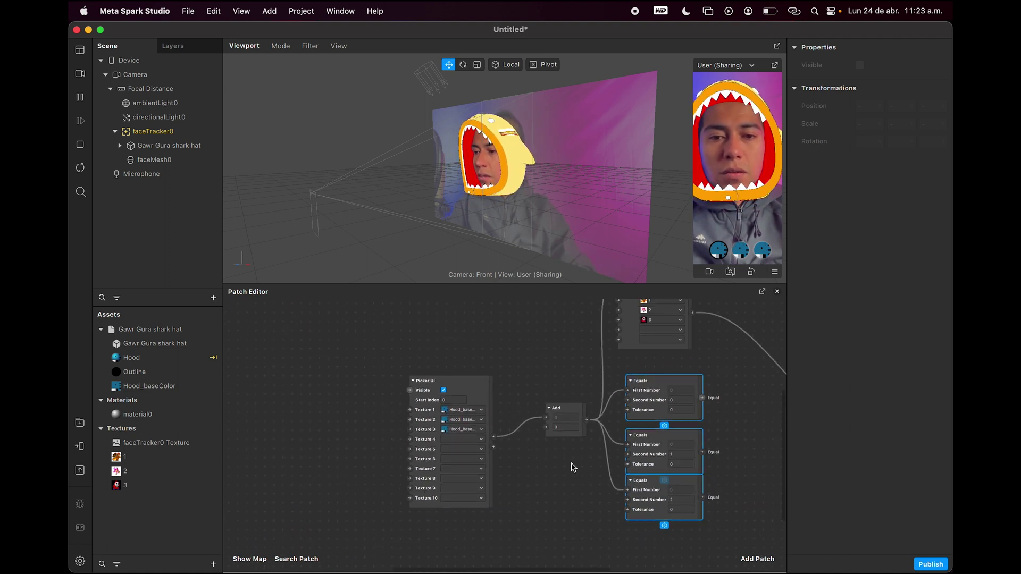
{"action": "left_click_drag", "start_coordinate": [572, 464], "coordinate": [398, 351]}
{"action": "scroll", "coordinate": [594, 446], "scroll_direction": "up", "scroll_amount": 5}
{"action": "scroll", "coordinate": [594, 446], "scroll_direction": "down", "scroll_amount": 2}
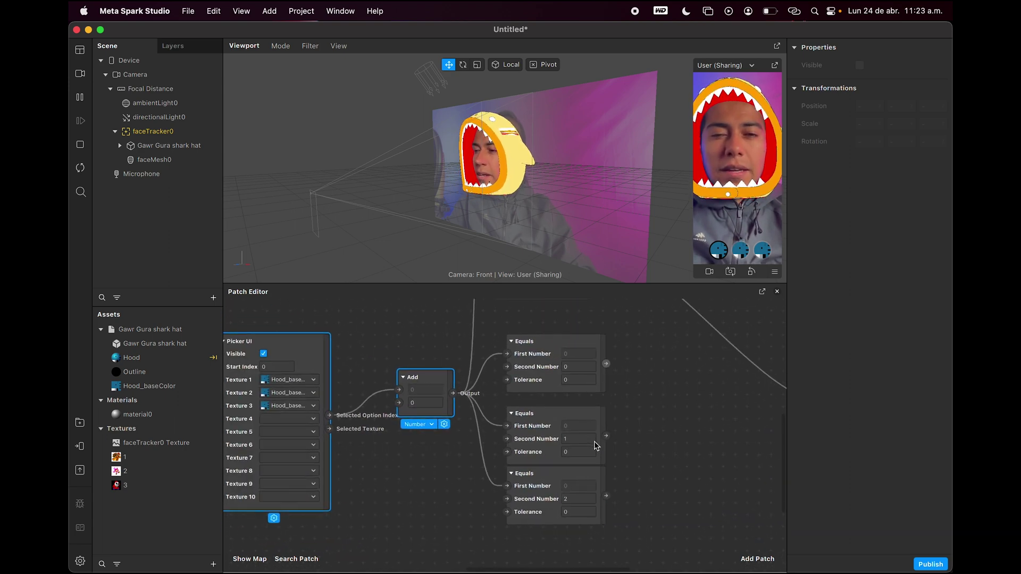
{"action": "scroll", "coordinate": [595, 446], "scroll_direction": "up", "scroll_amount": 1}
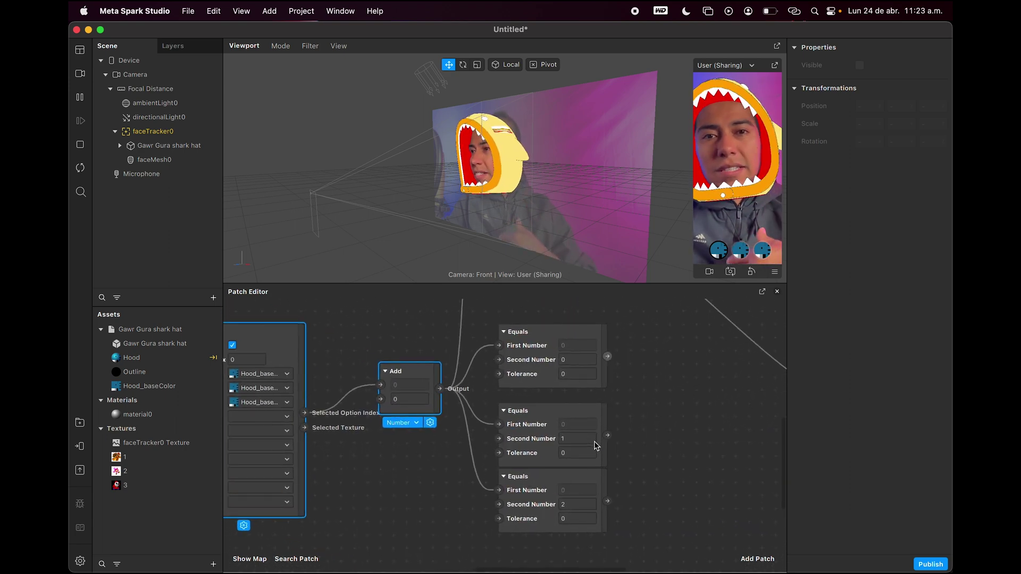
{"action": "scroll", "coordinate": [679, 438], "scroll_direction": "left", "scroll_amount": 10}
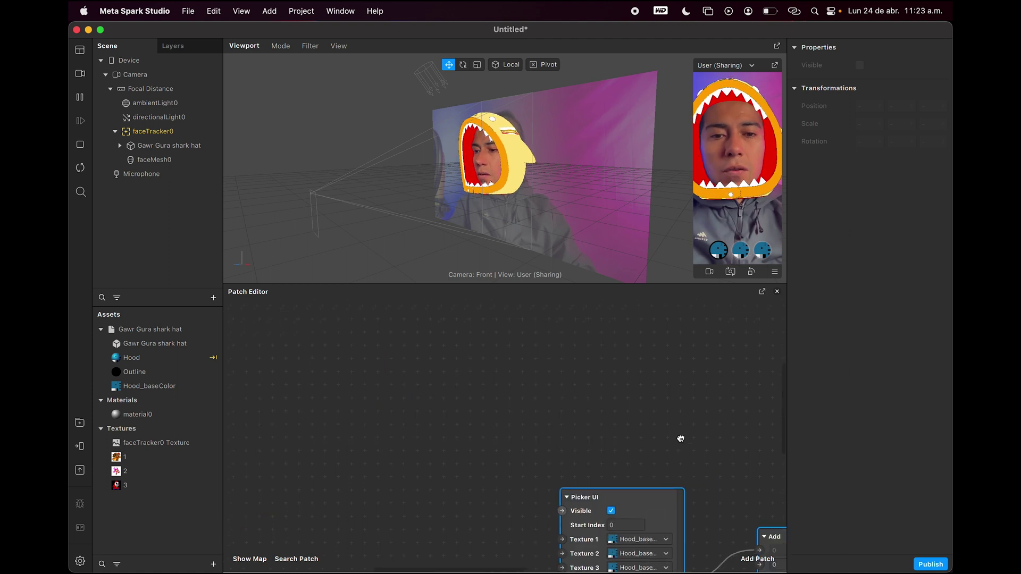
{"action": "scroll", "coordinate": [679, 438], "scroll_direction": "right", "scroll_amount": 10}
{"action": "scroll", "coordinate": [680, 439], "scroll_direction": "left", "scroll_amount": 5}
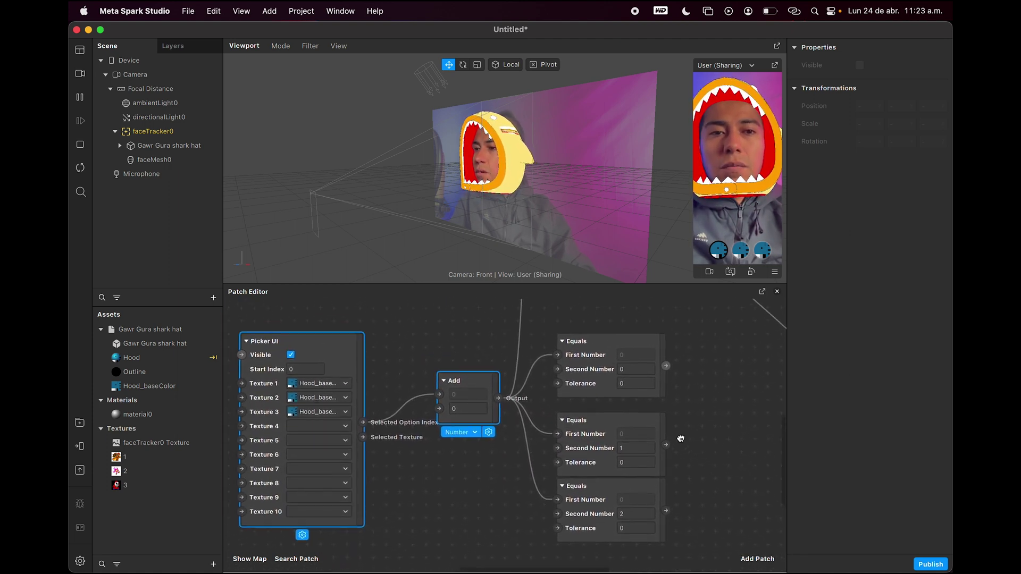
{"action": "left_click", "coordinate": [629, 370]}
{"action": "scroll", "coordinate": [726, 480], "scroll_direction": "right", "scroll_amount": 5}
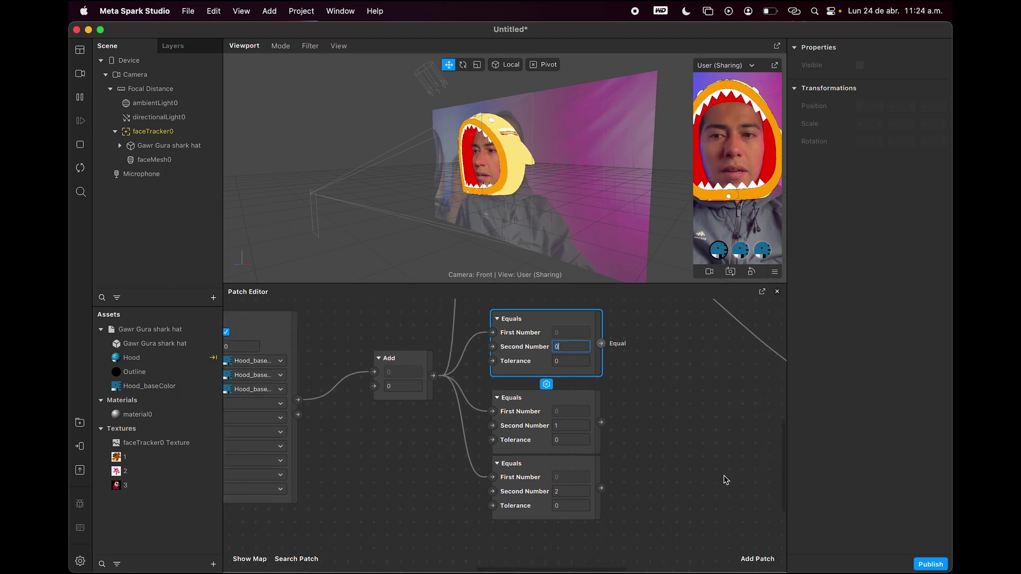
- Create a patch for the Gawr Gura shark hat's Visible property and place it beside the Equals patches
{"action": "left_click", "coordinate": [187, 146]}
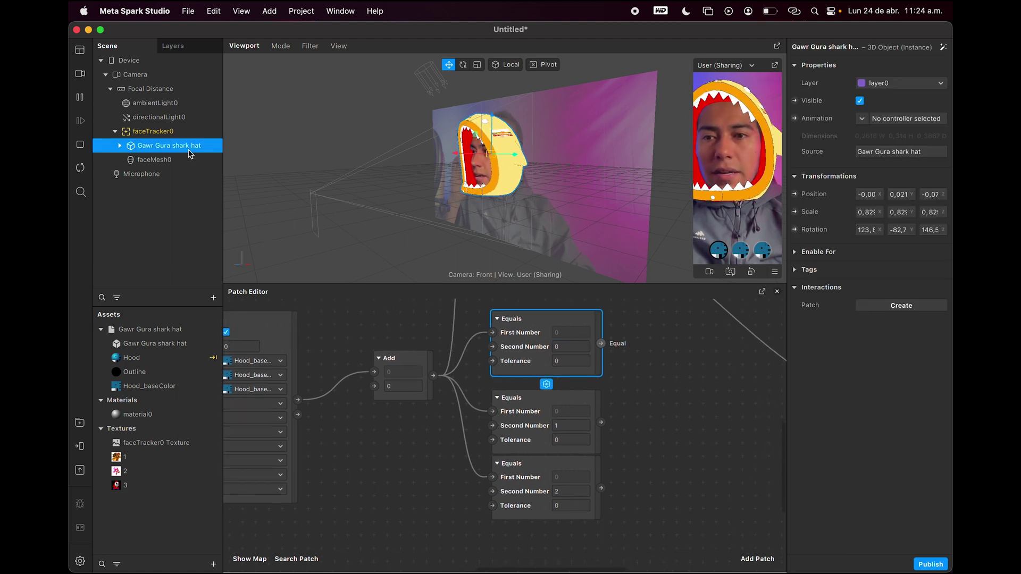
{"action": "left_click", "coordinate": [793, 102]}
{"action": "left_click_drag", "start_coordinate": [530, 461], "coordinate": [661, 401]}
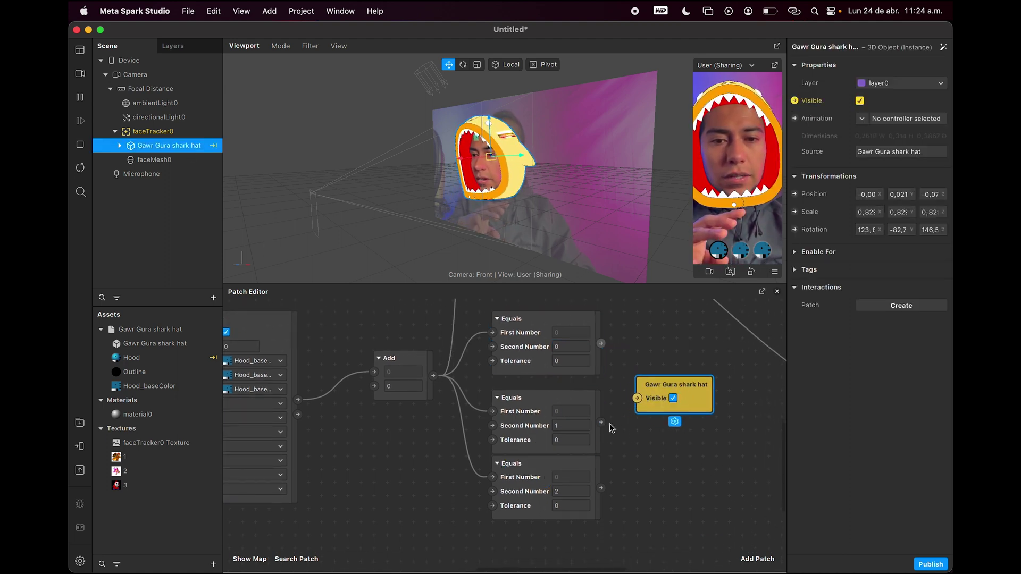
- Connect the second Equals patch's output to the shark hat's Visible input and test the second and third picker options in the preview
{"action": "left_click_drag", "start_coordinate": [601, 422], "coordinate": [637, 399]}
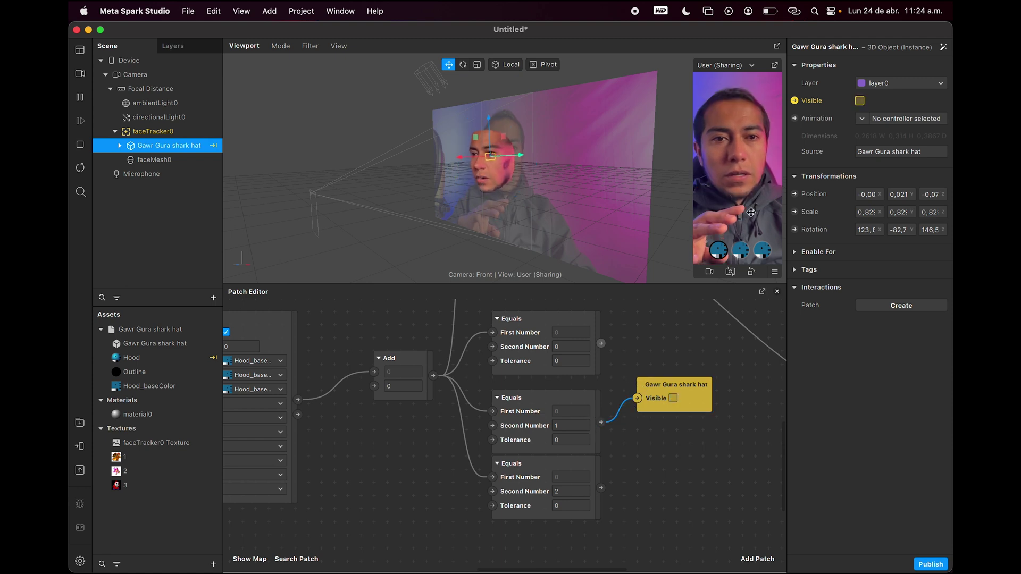
{"action": "left_click", "coordinate": [743, 257]}
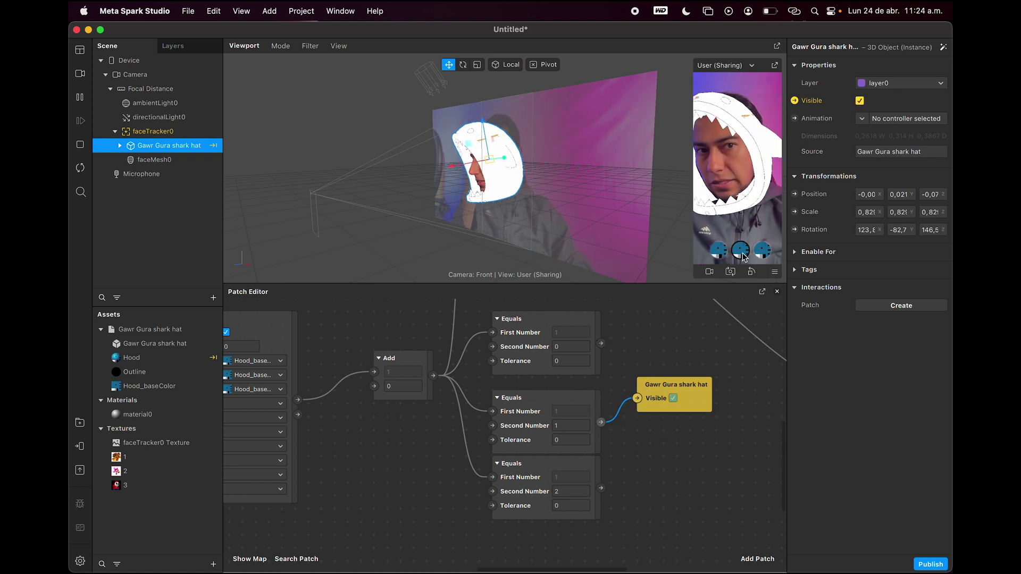
{"action": "left_click", "coordinate": [766, 251]}
{"action": "left_click", "coordinate": [737, 251]}
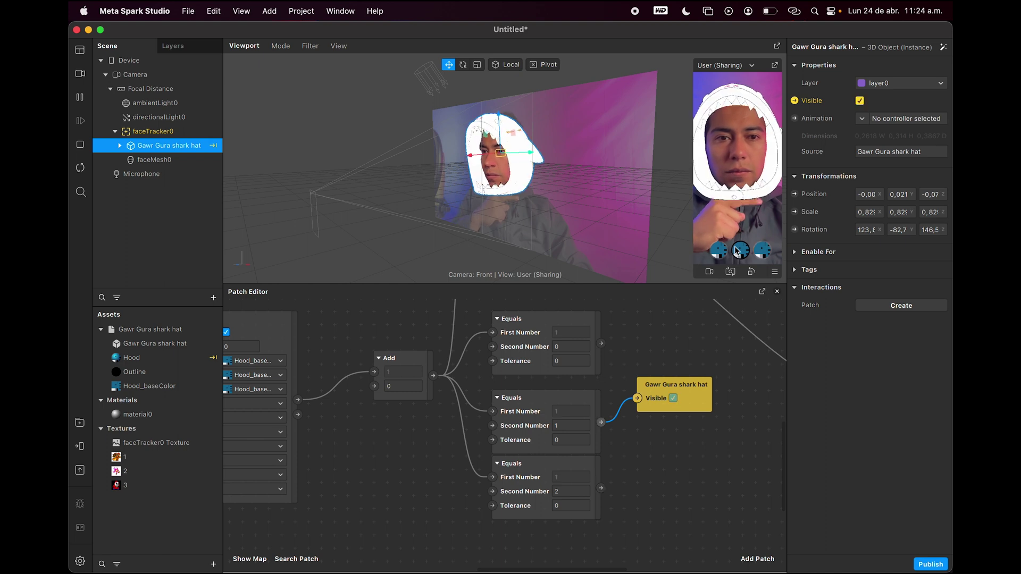
- Check the Option Picker's texture options and disconnect the second Equals patch from the shark hat's Visible input
{"action": "scroll", "coordinate": [701, 384], "scroll_direction": "up", "scroll_amount": 5}
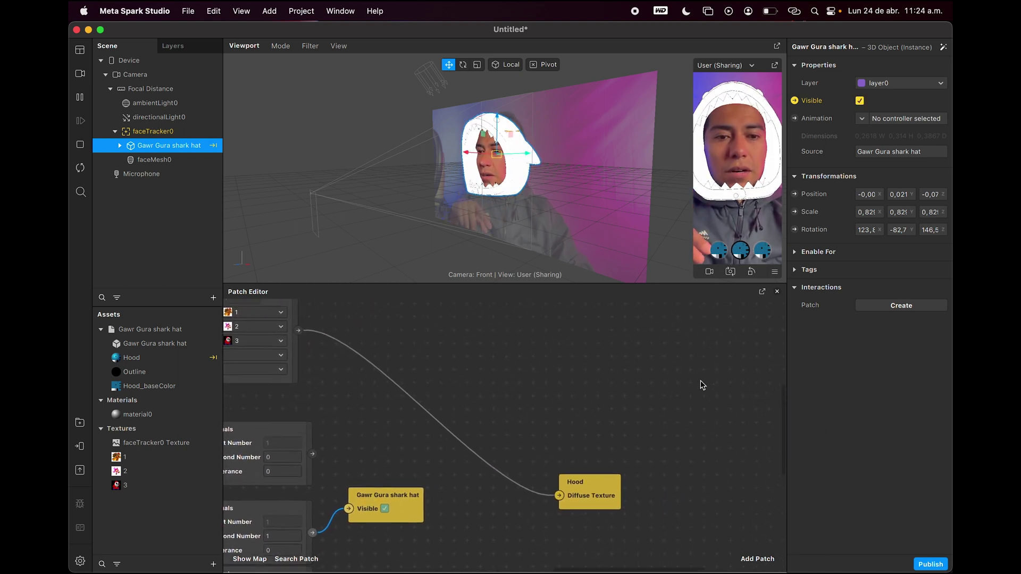
{"action": "scroll", "coordinate": [702, 385], "scroll_direction": "left", "scroll_amount": 2}
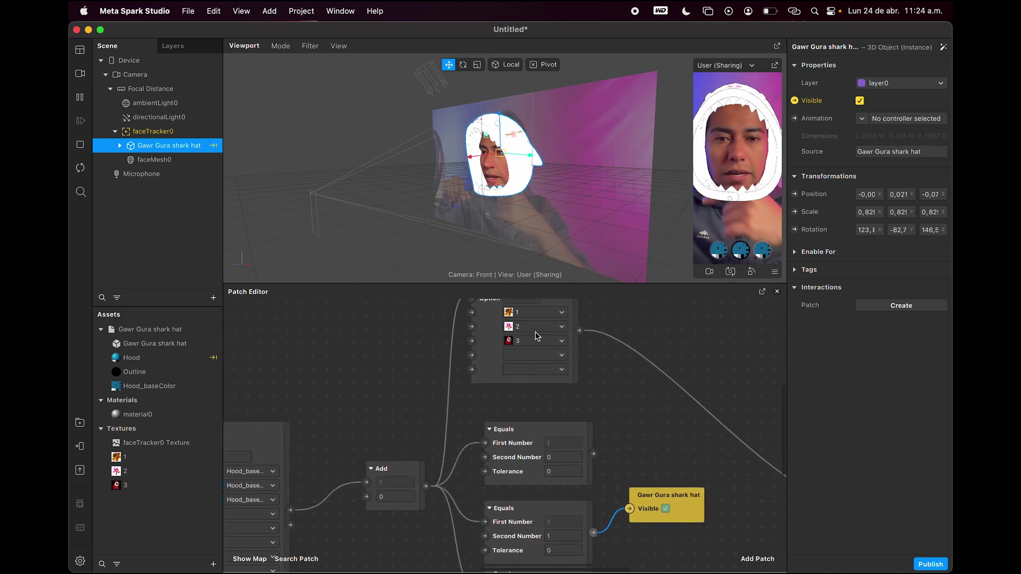
{"action": "left_click", "coordinate": [537, 336]}
{"action": "scroll", "coordinate": [538, 342], "scroll_direction": "up", "scroll_amount": 4}
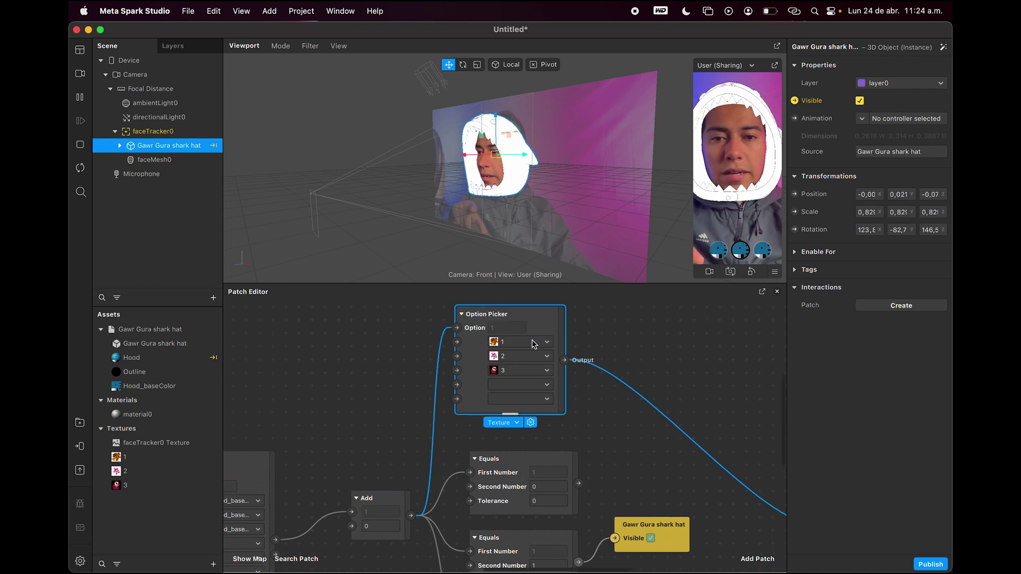
{"action": "scroll", "coordinate": [702, 420], "scroll_direction": "down", "scroll_amount": 10}
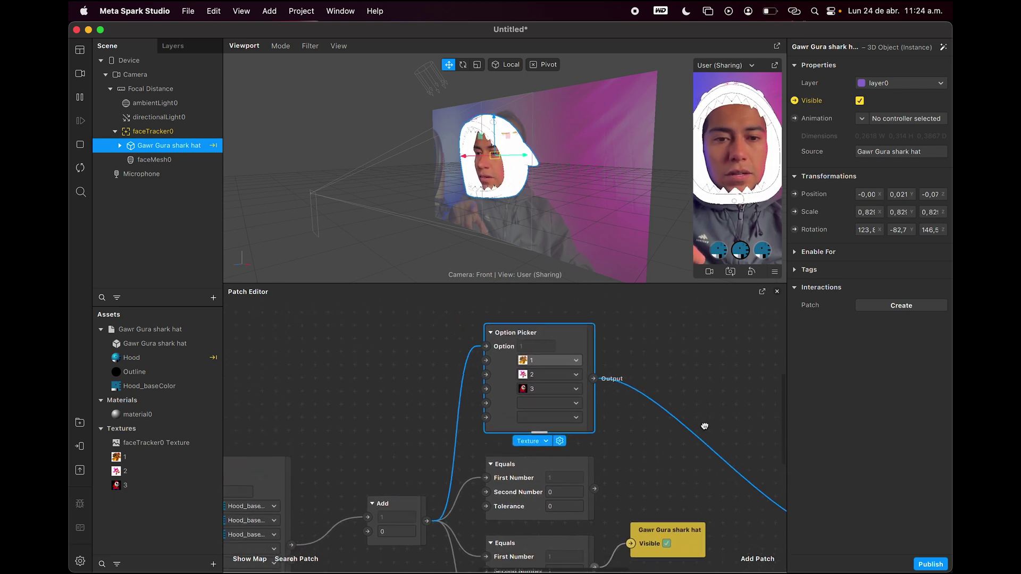
{"action": "left_click_drag", "start_coordinate": [618, 349], "coordinate": [590, 366]}
{"action": "left_click", "coordinate": [703, 417]}
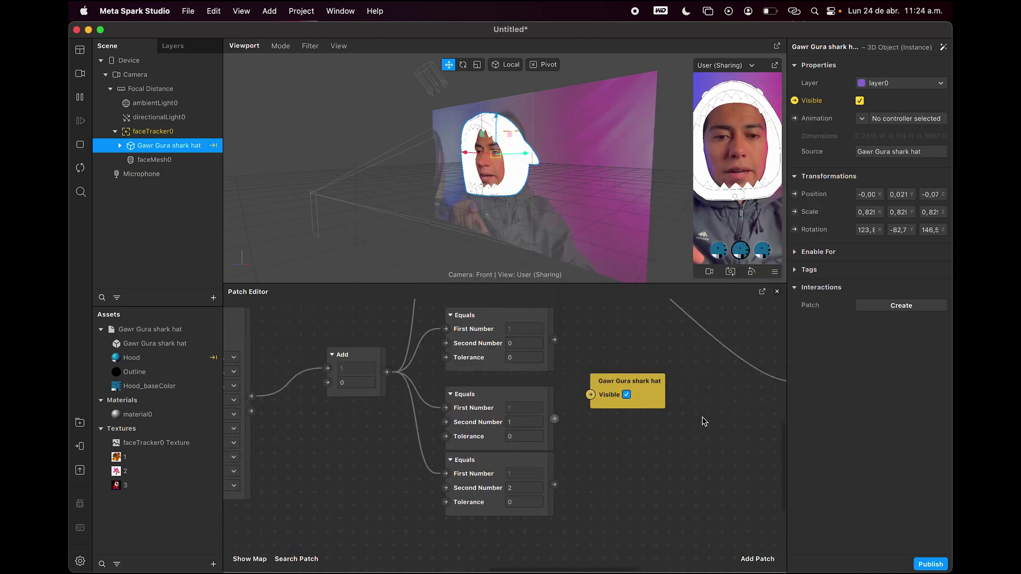
- Delete the Gawr Gura shark hat's Visible patch from the patch graph
{"action": "left_click", "coordinate": [637, 375]}
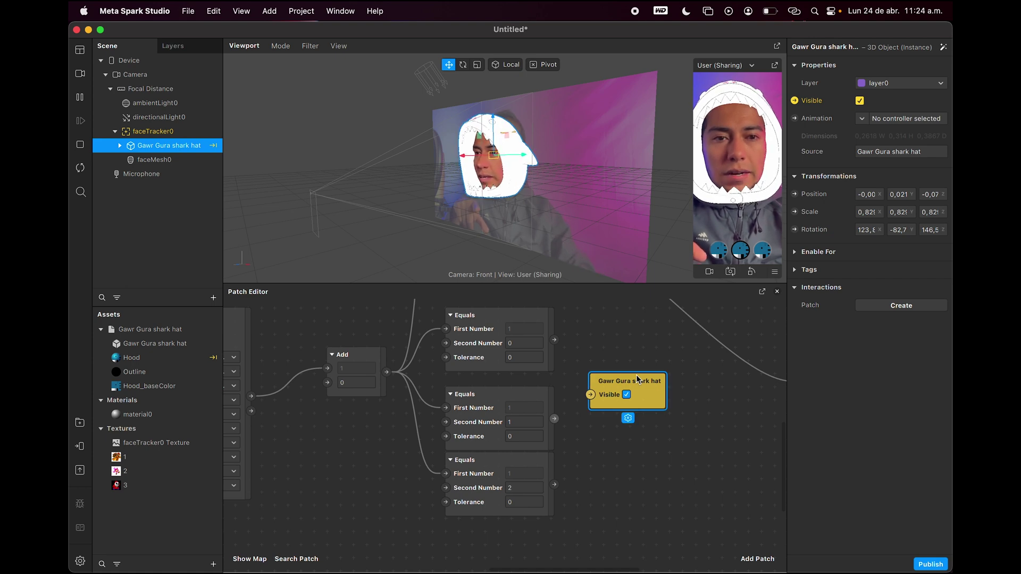
{"action": "scroll", "coordinate": [635, 374], "scroll_direction": "up", "scroll_amount": 3}
{"action": "scroll", "coordinate": [596, 425], "scroll_direction": "up", "scroll_amount": 2}
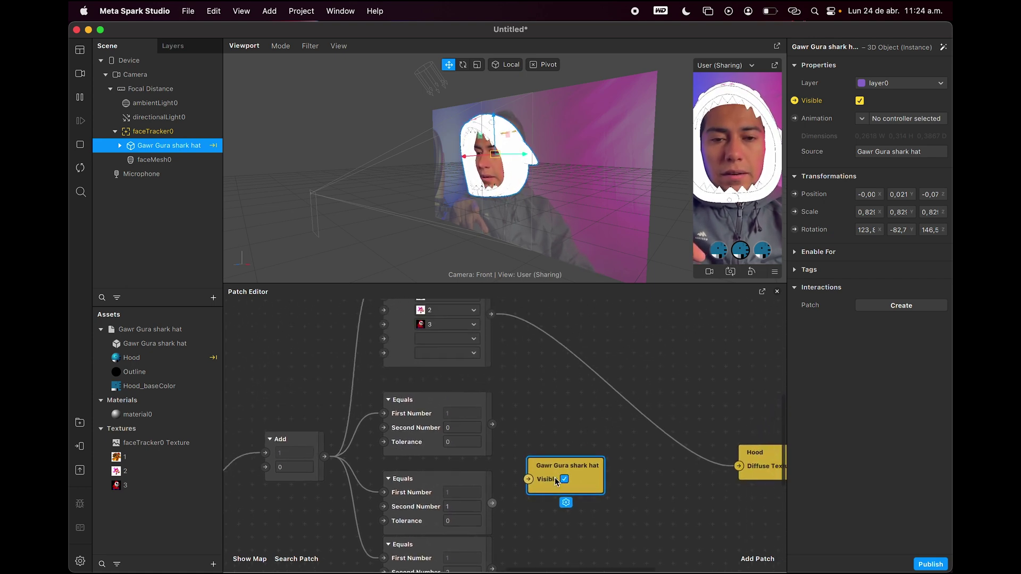
{"action": "key", "text": "BackSpace"}
- Test the first, second and third picker options in the preview to compare the shark hat's textures
{"action": "left_click", "coordinate": [717, 250]}
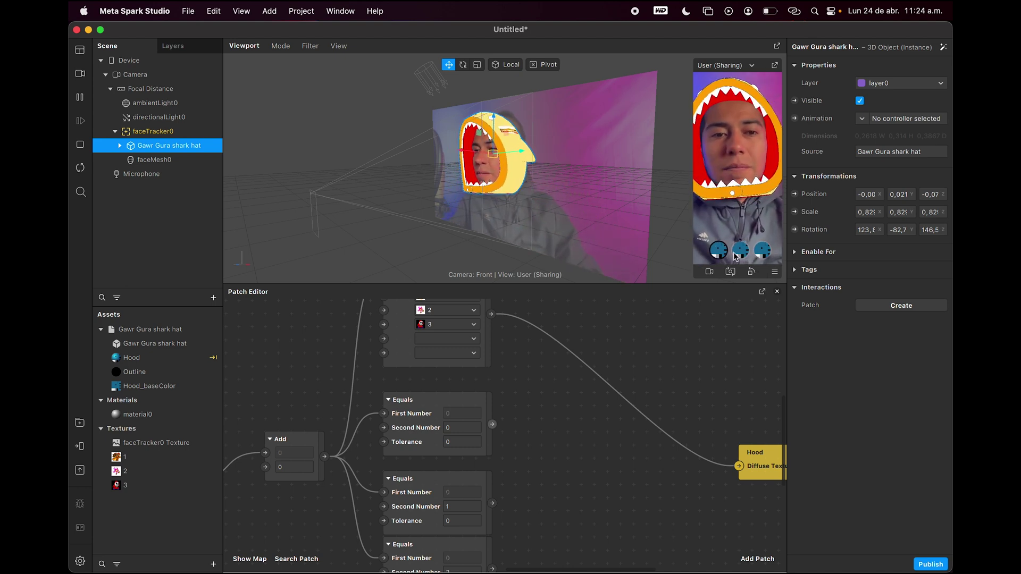
{"action": "left_click", "coordinate": [736, 254]}
{"action": "left_click", "coordinate": [762, 254]}
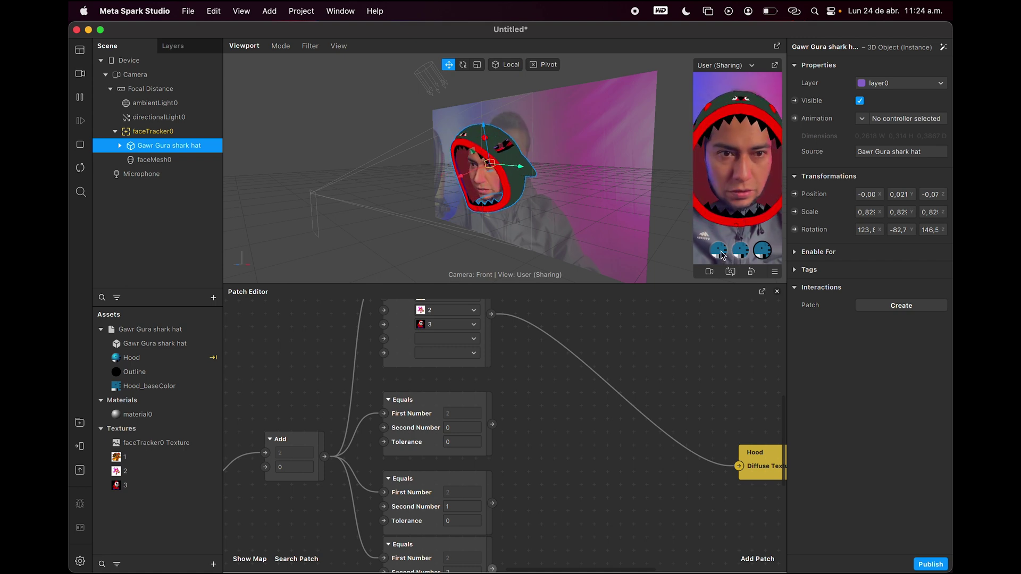
{"action": "left_click", "coordinate": [735, 255]}
{"action": "left_click", "coordinate": [716, 255]}
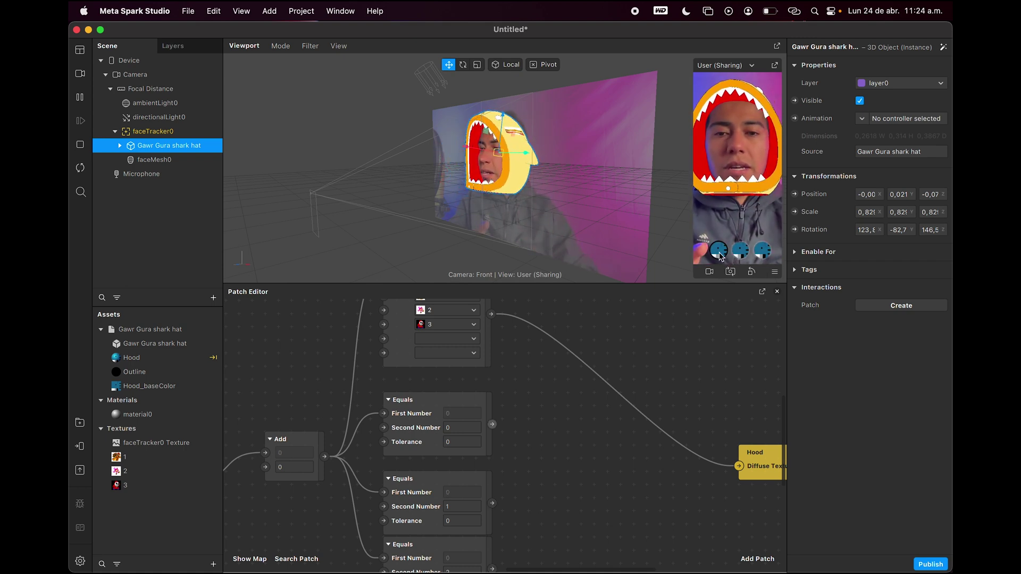
{"action": "scroll", "coordinate": [618, 360], "scroll_direction": "left", "scroll_amount": 5}
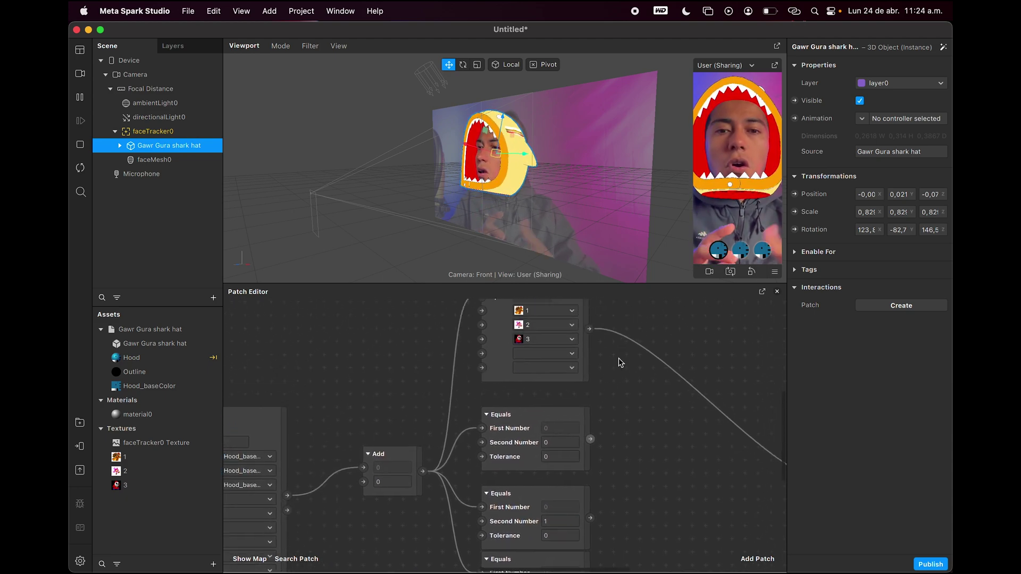
{"action": "scroll", "coordinate": [619, 361], "scroll_direction": "up", "scroll_amount": 3}
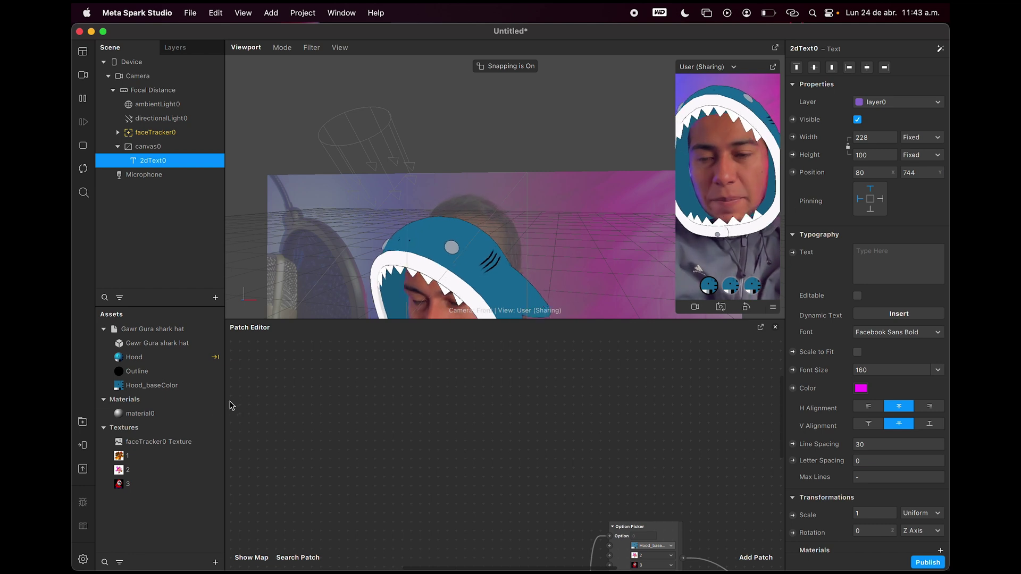
- Search the AR Library for "socre block" and check the Wi-Fi network list
{"action": "left_click", "coordinate": [84, 421]}
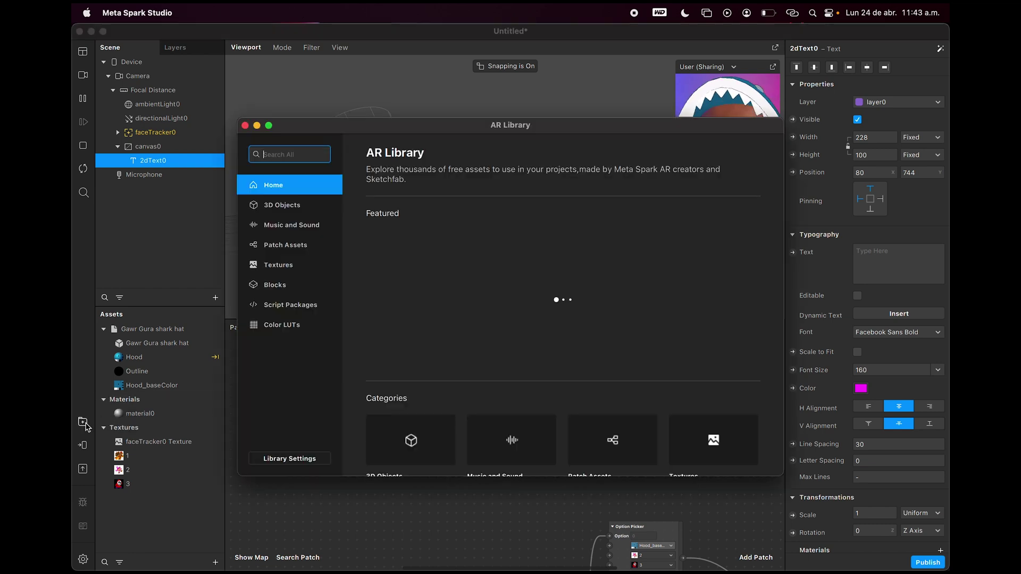
{"action": "type", "text": "socre block"}
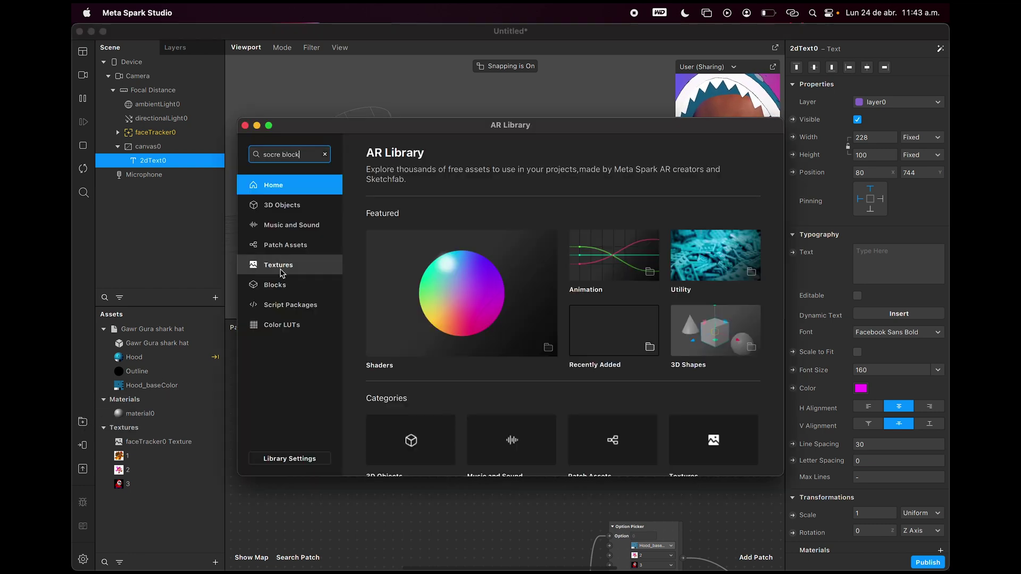
{"action": "key", "text": "Return"}
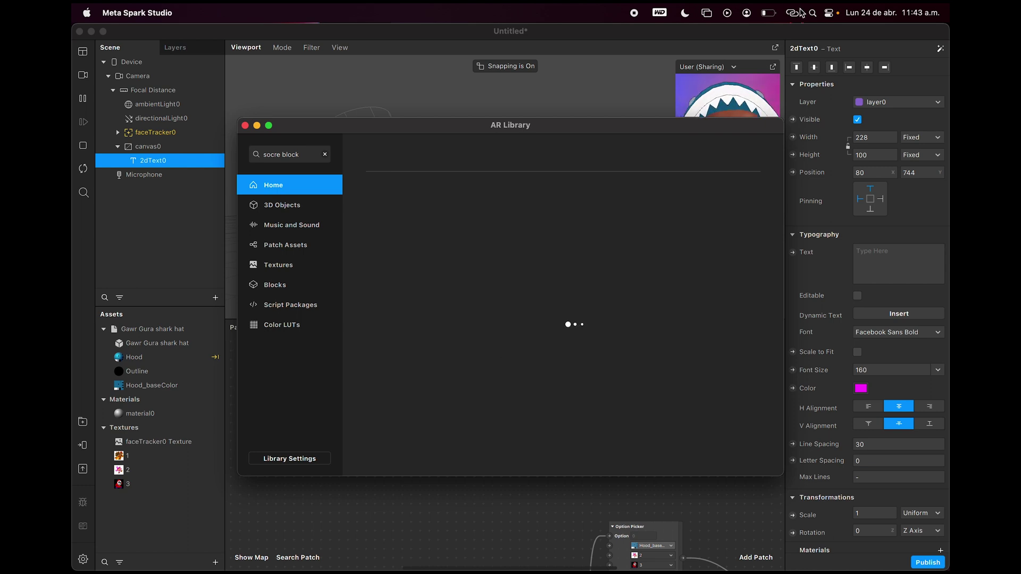
{"action": "left_click", "coordinate": [792, 14]}
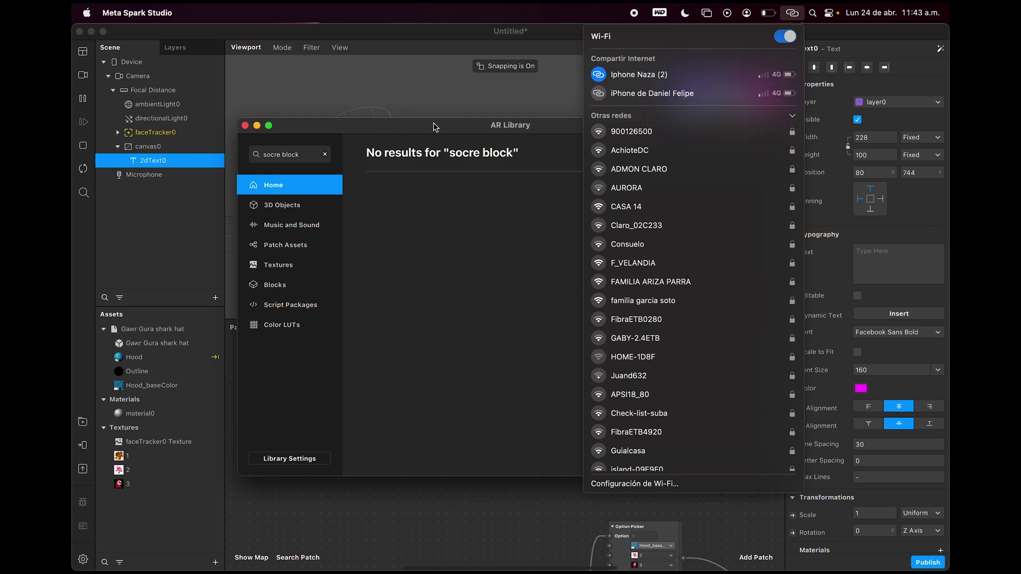
{"action": "left_click", "coordinate": [436, 130]}
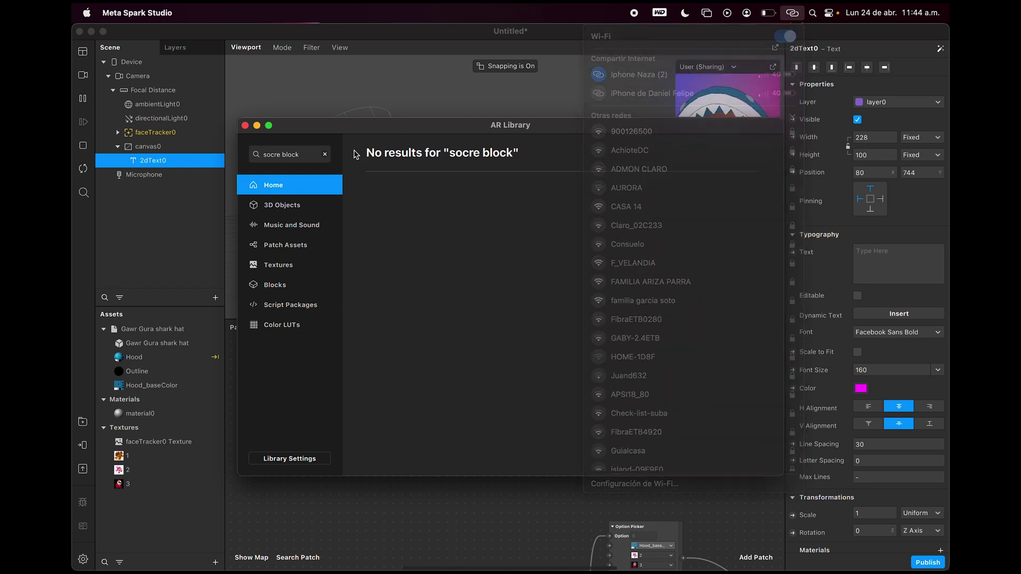
- Search the AR Library for "score block", examine the Score Block asset's page and close the library
{"action": "left_click", "coordinate": [304, 154]}
{"action": "type", "text": "score bol"}
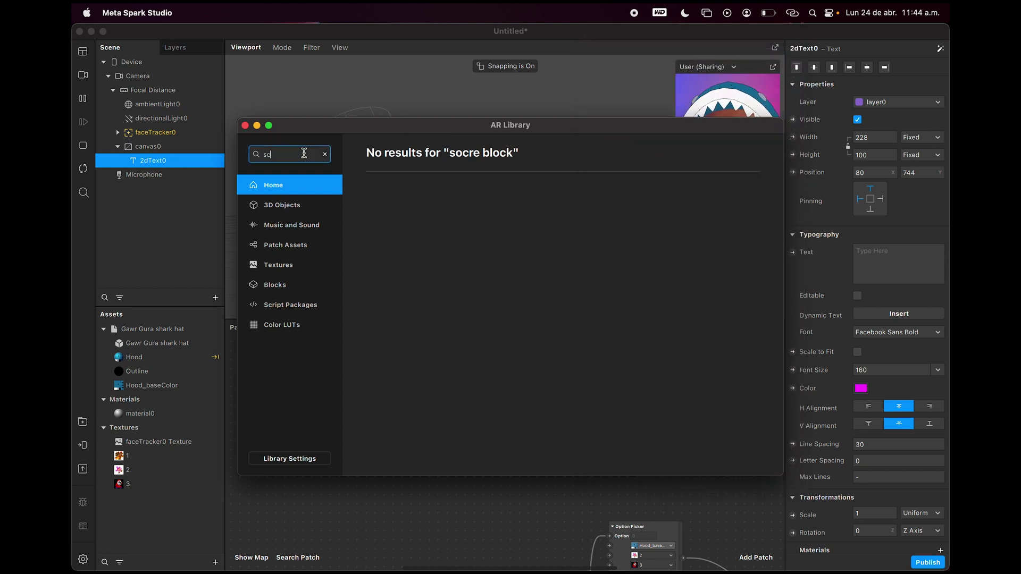
{"action": "key", "text": "BackSpace"}
{"action": "key", "text": "BackSpace"}
{"action": "type", "text": "lock"}
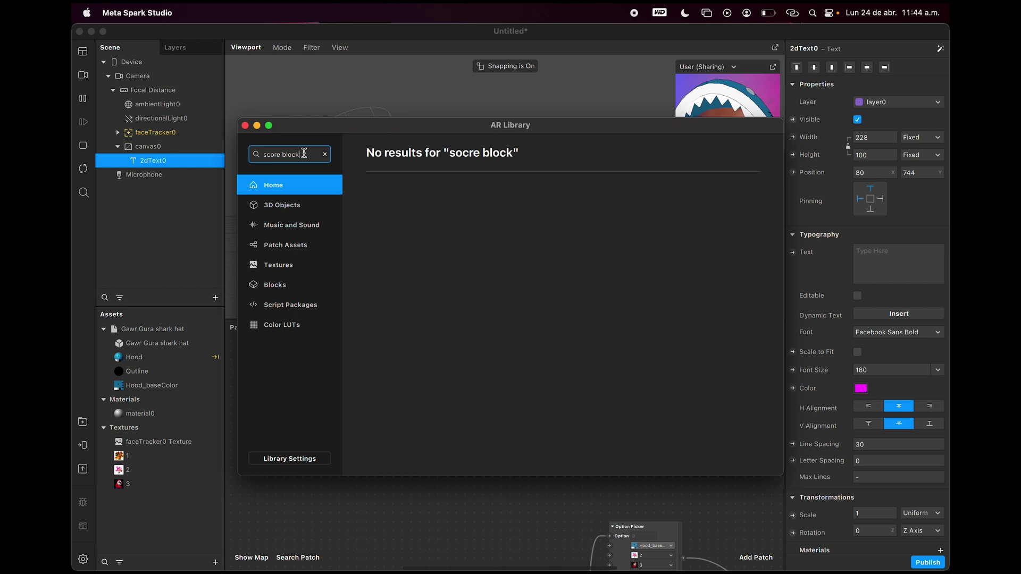
{"action": "key", "text": "Return"}
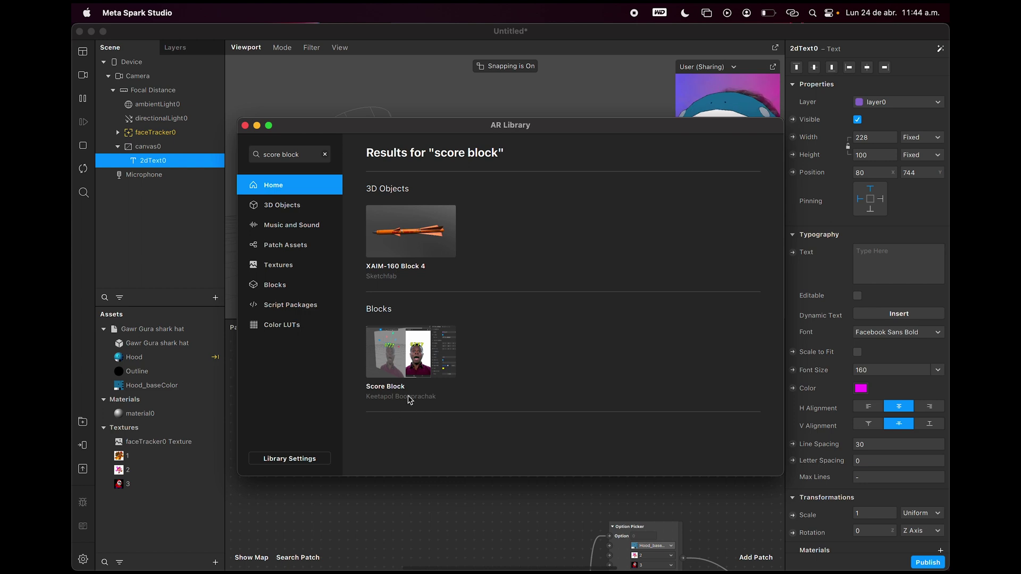
{"action": "left_click", "coordinate": [415, 367]}
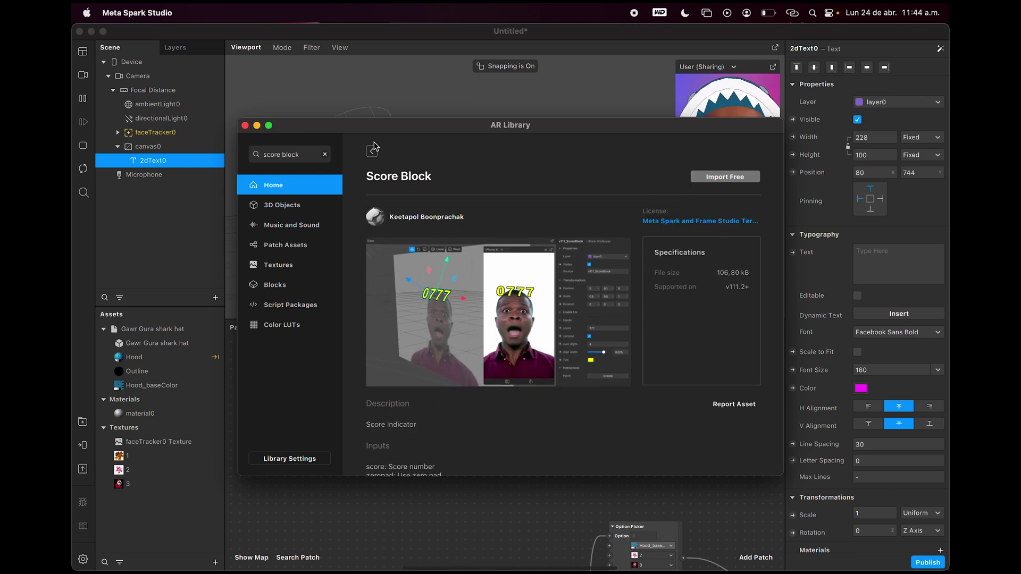
{"action": "left_click", "coordinate": [245, 126]}
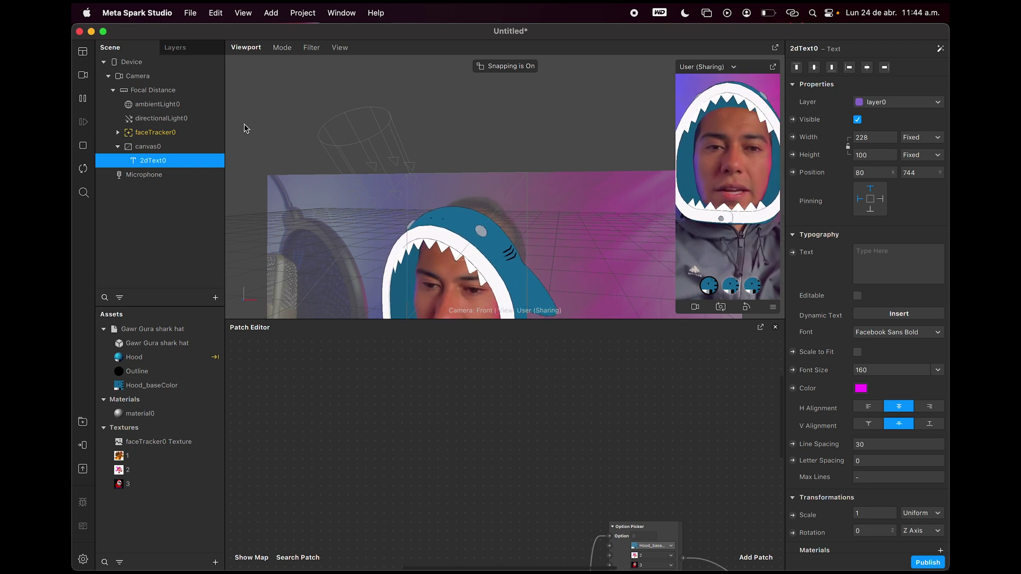
- Add a Loop Animation patch in the empty area above the Option Picker patch
{"action": "scroll", "coordinate": [496, 428], "scroll_direction": "right", "scroll_amount": 2}
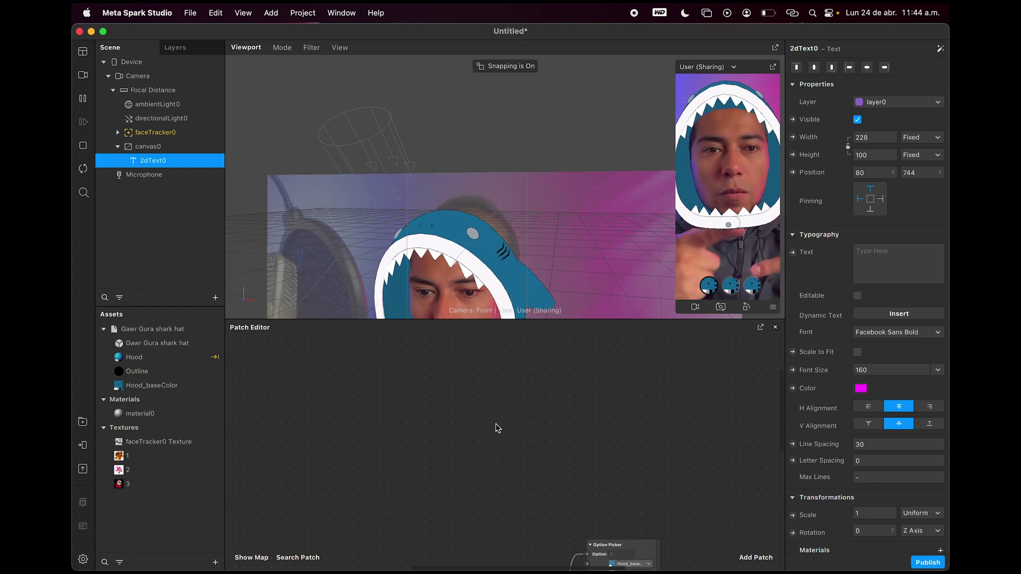
{"action": "double_click", "coordinate": [355, 405]}
{"action": "type", "text": "loop"}
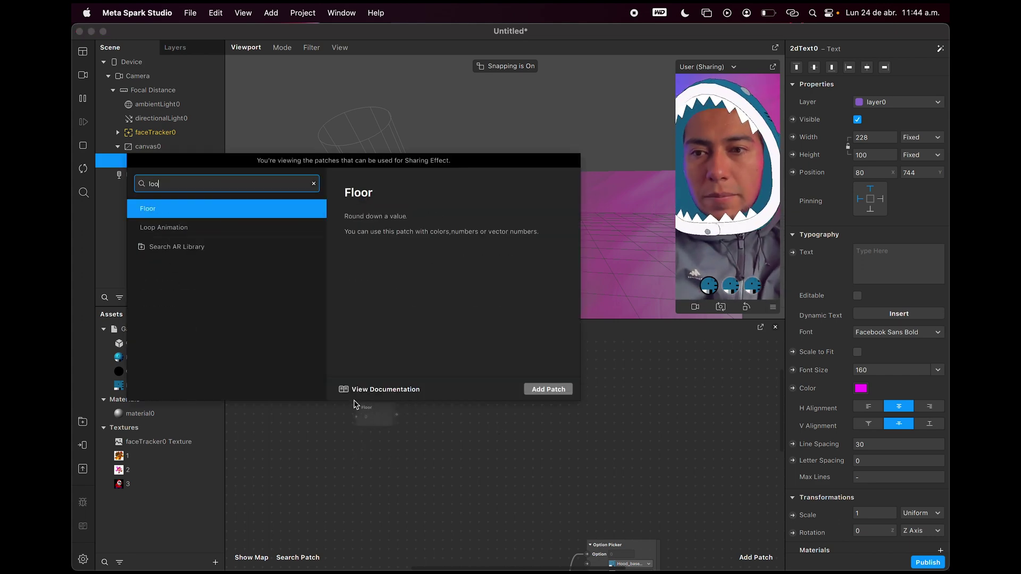
{"action": "key", "text": "Return"}
{"action": "scroll", "coordinate": [452, 434], "scroll_direction": "up", "scroll_amount": 5}
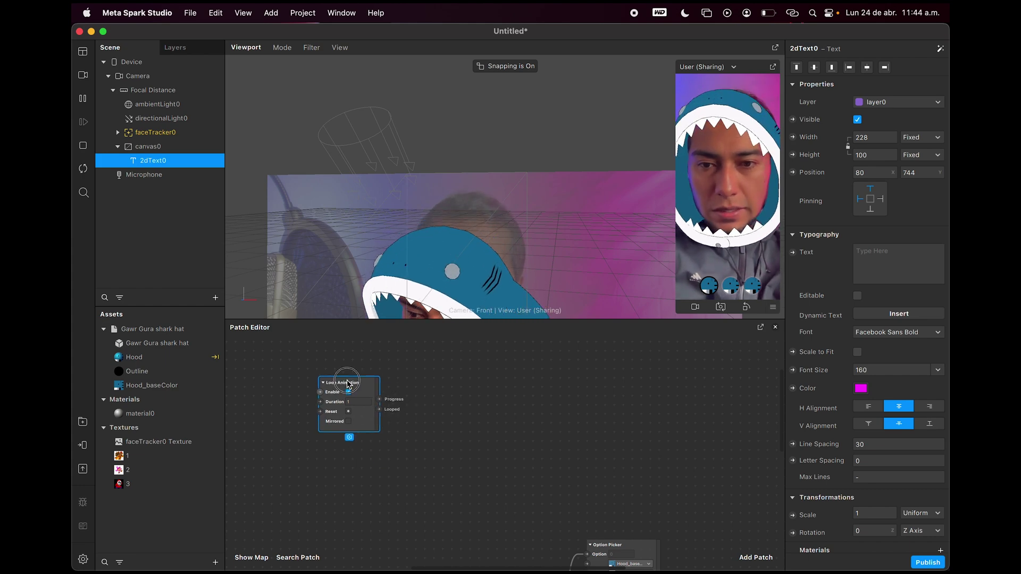
{"action": "scroll", "coordinate": [453, 434], "scroll_direction": "down", "scroll_amount": 2}
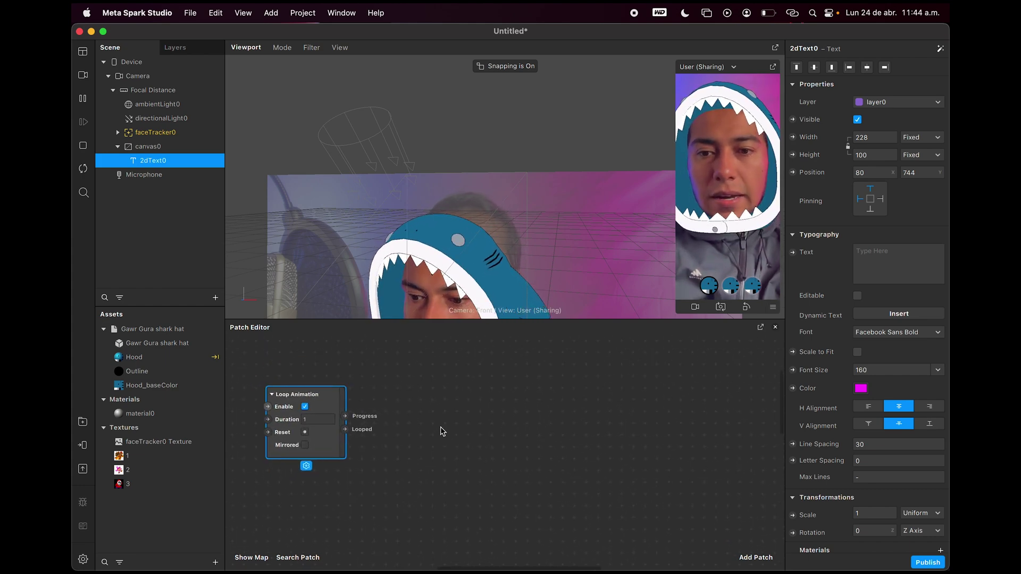
- Add a Counter patch beside the Loop Animation patch and set its maximum count to 999
{"action": "double_click", "coordinate": [427, 423]}
{"action": "type", "text": "co"}
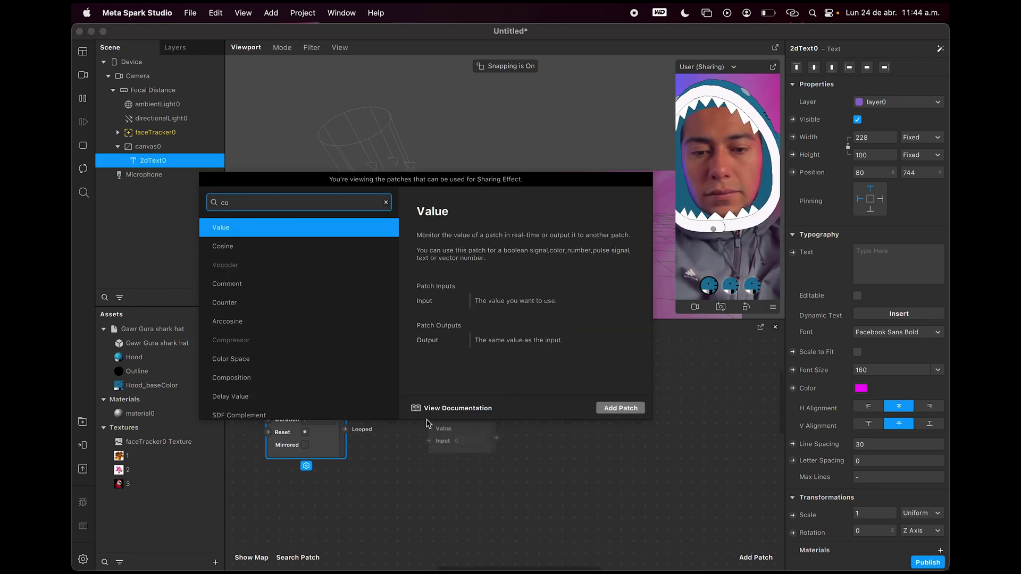
{"action": "type", "text": "u"}
{"action": "key", "text": "Return"}
{"action": "left_click_drag", "start_coordinate": [481, 425], "coordinate": [461, 372]}
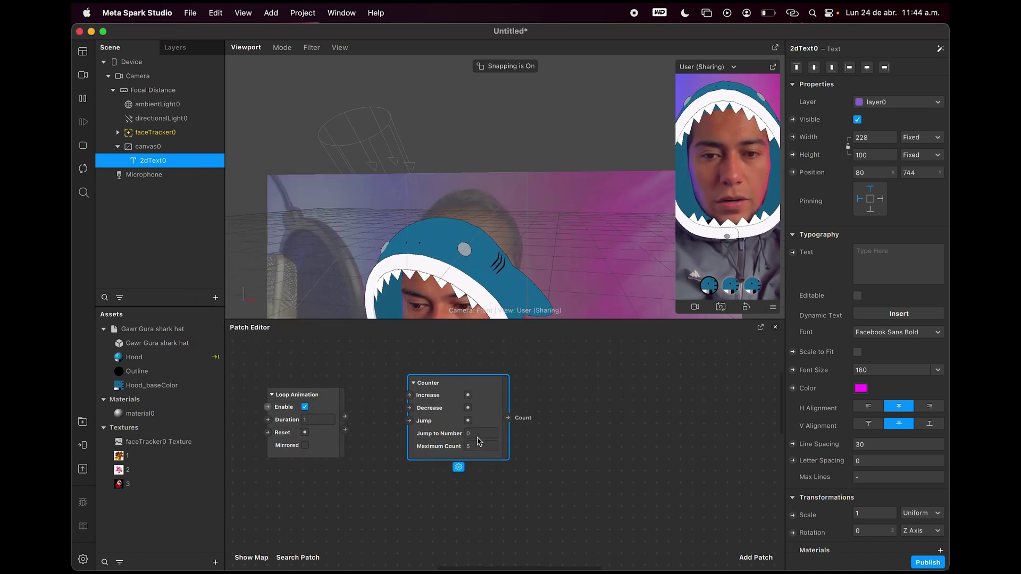
{"action": "left_click", "coordinate": [477, 445]}
{"action": "type", "text": "999"}
{"action": "left_click", "coordinate": [556, 463]}
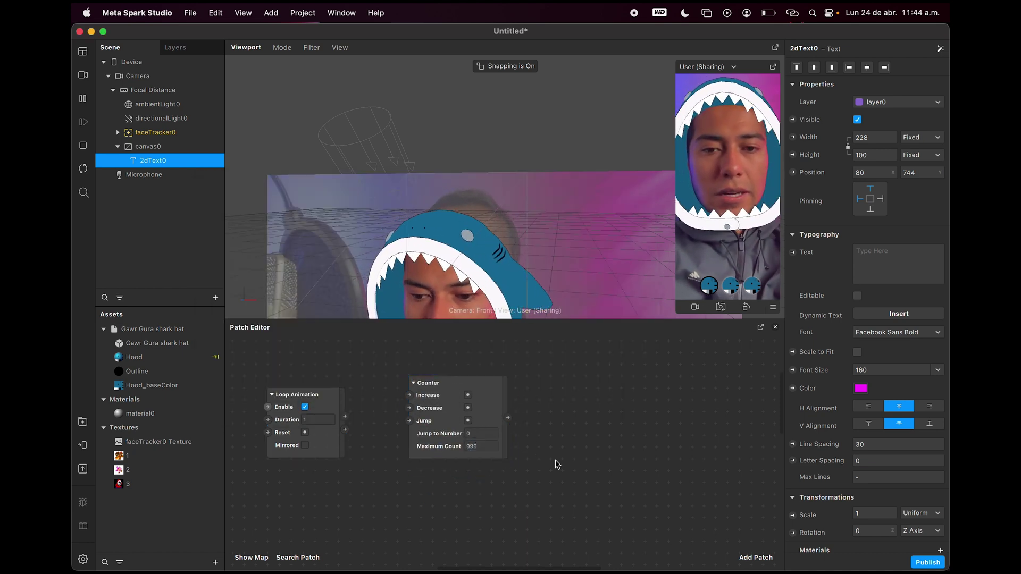
{"action": "scroll", "coordinate": [553, 462], "scroll_direction": "right", "scroll_amount": 2}
{"action": "left_click_drag", "start_coordinate": [309, 391], "coordinate": [320, 380]}
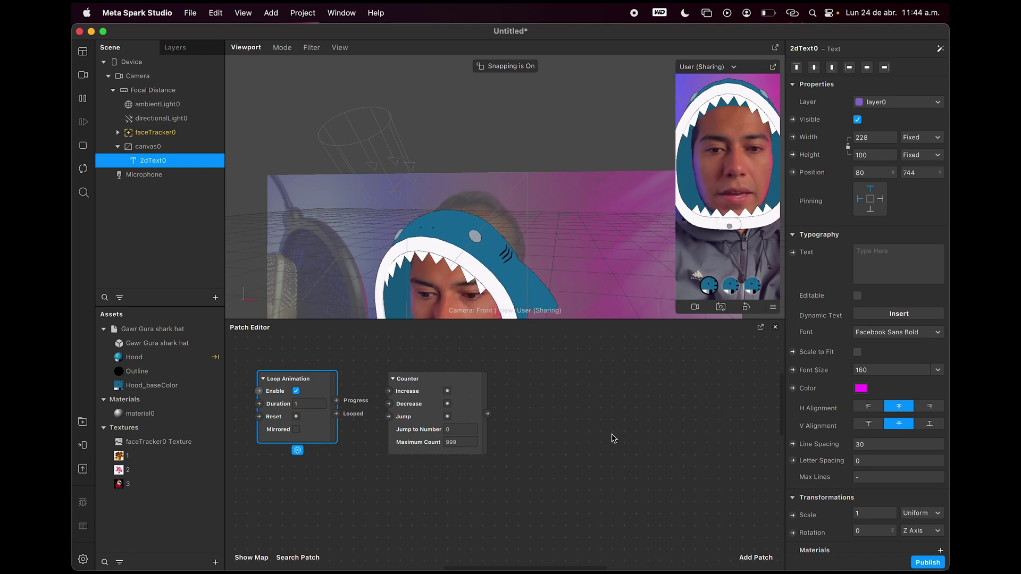
- Add a To String patch and place it on the output side of the Counter patch
{"action": "scroll", "coordinate": [584, 436], "scroll_direction": "right", "scroll_amount": 2}
{"action": "right_click", "coordinate": [561, 435]}
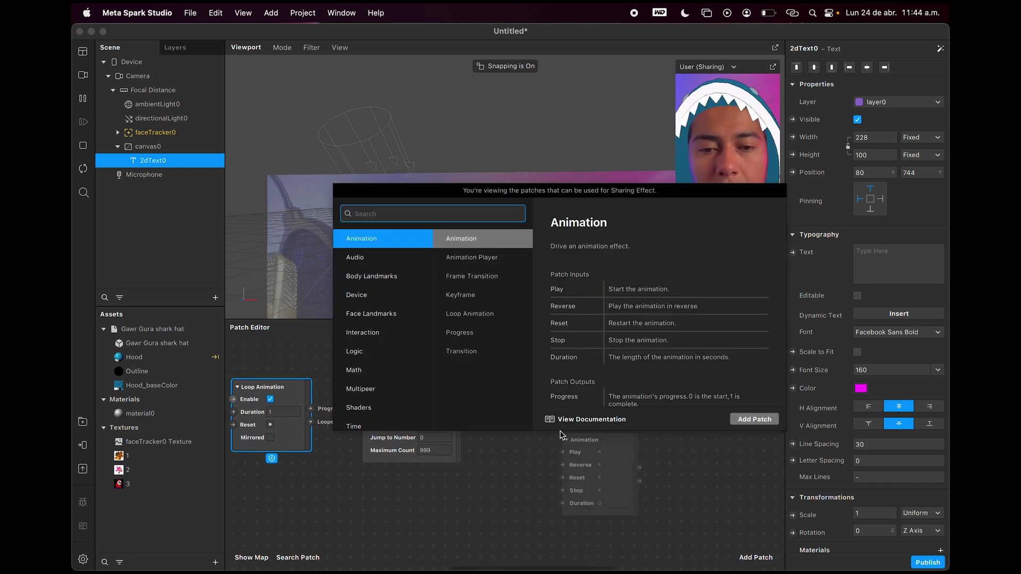
{"action": "type", "text": "to s"}
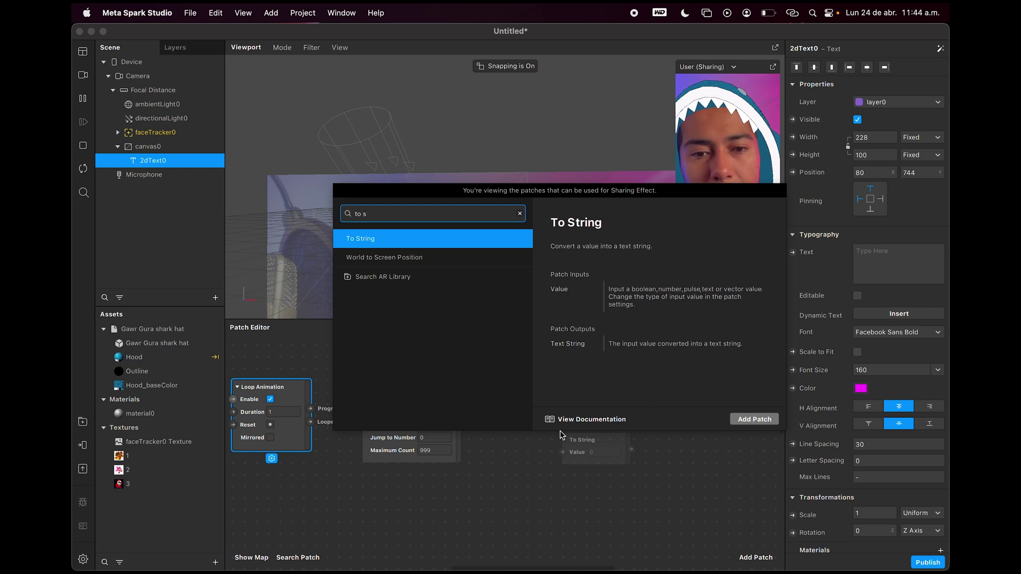
{"action": "key", "text": "Return"}
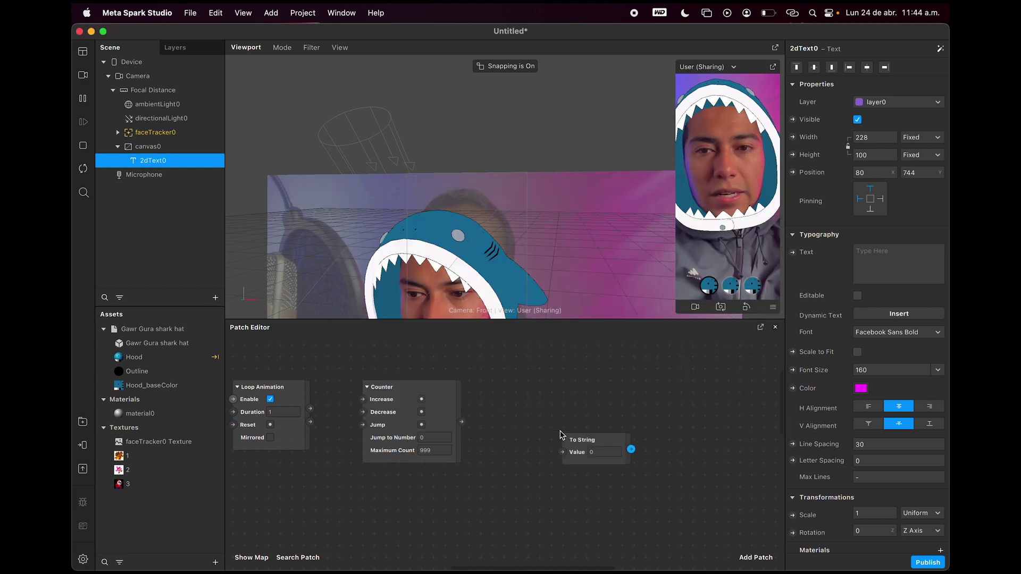
{"action": "left_click_drag", "start_coordinate": [596, 440], "coordinate": [549, 409]}
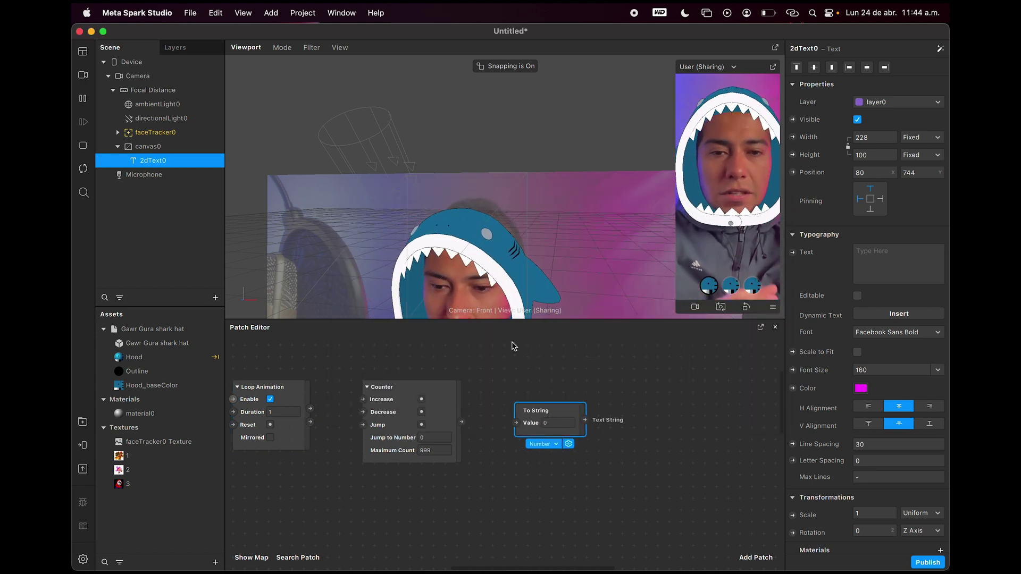
- Delete the existing canvas with its 2D text and add a new canvas under Focal Distance
{"action": "left_click", "coordinate": [153, 149]}
{"action": "key", "text": "Delete"}
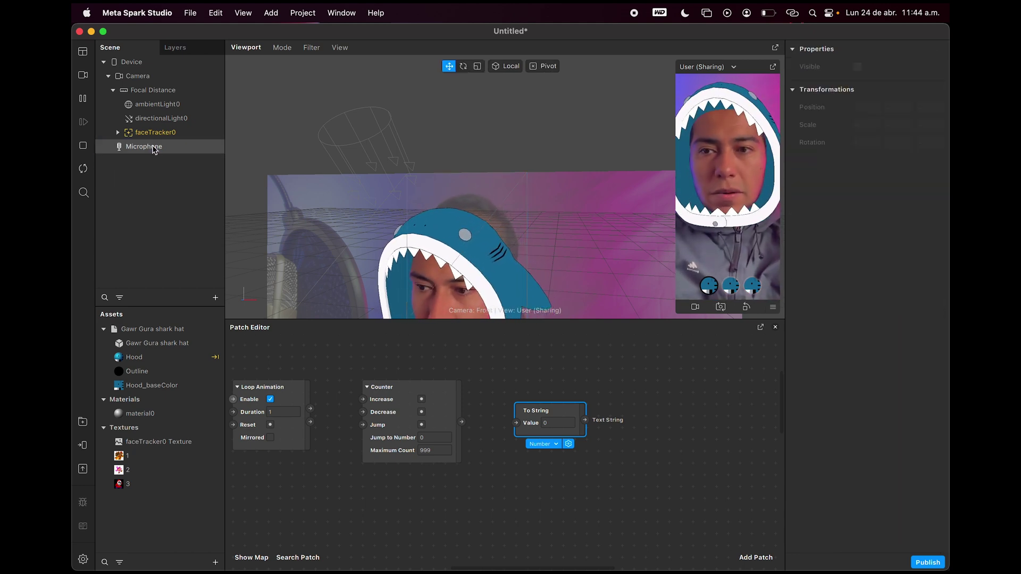
{"action": "right_click", "coordinate": [170, 96]}
{"action": "mouse_move", "coordinate": [196, 104]}
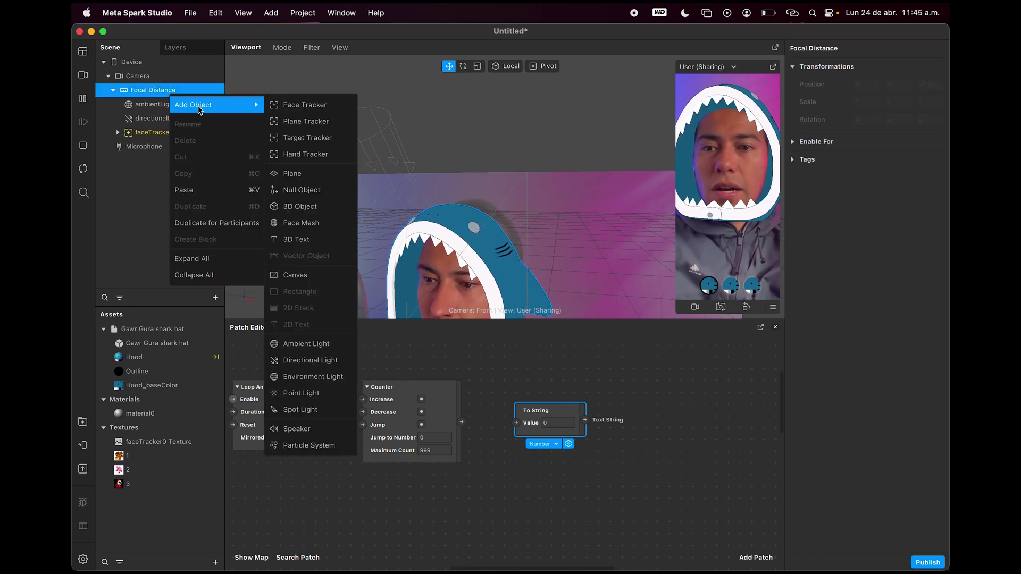
{"action": "left_click", "coordinate": [320, 276]}
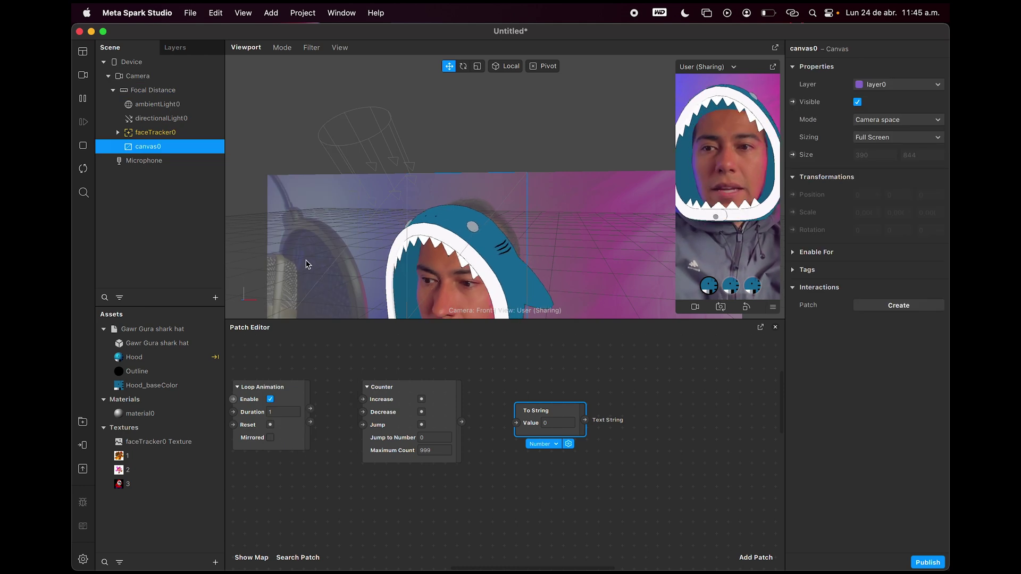
- Add a 2D text object to the new canvas and centre it horizontally
{"action": "right_click", "coordinate": [159, 150]}
{"action": "mouse_move", "coordinate": [184, 158]}
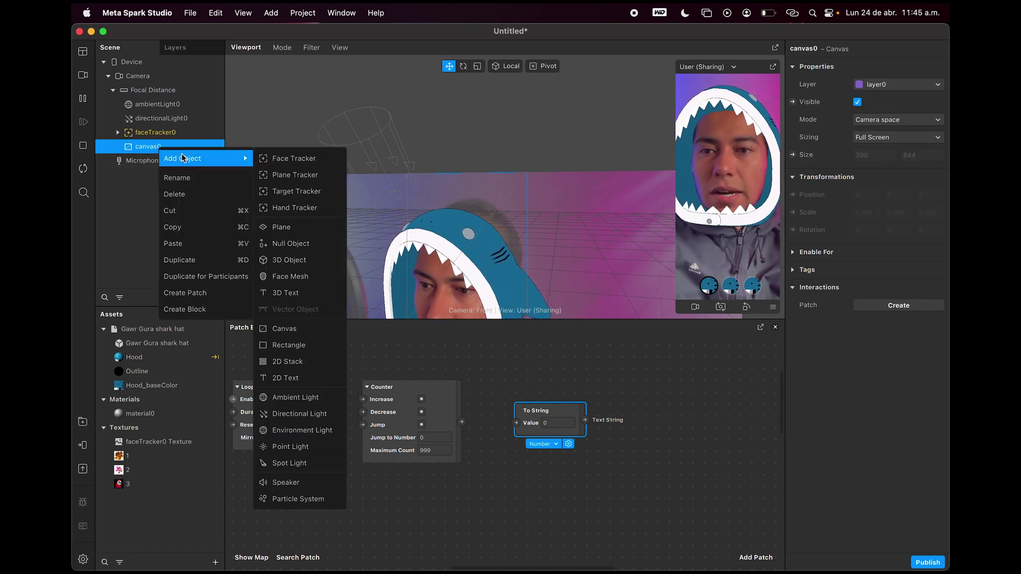
{"action": "left_click", "coordinate": [308, 379]}
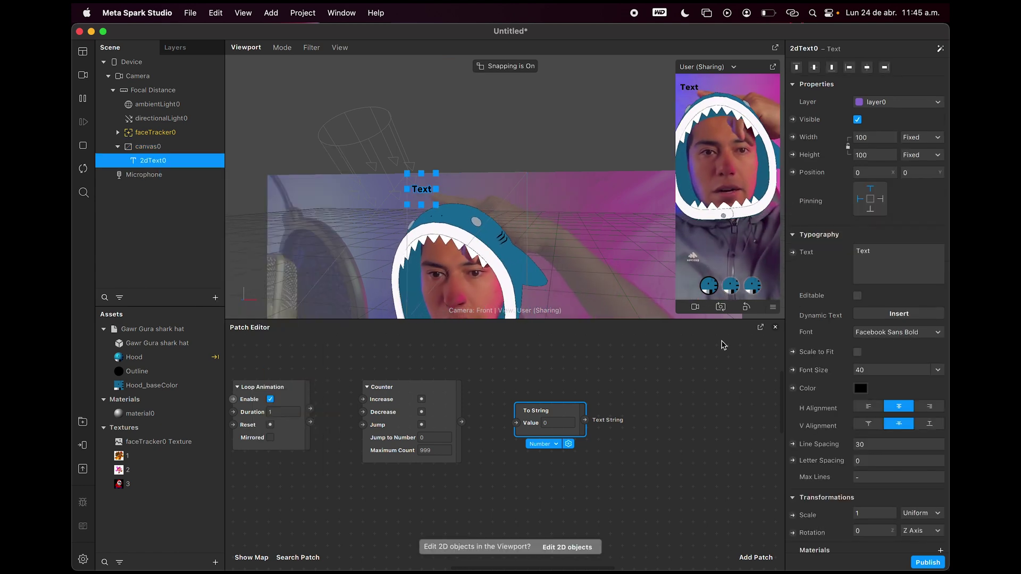
{"action": "left_click", "coordinate": [866, 68]}
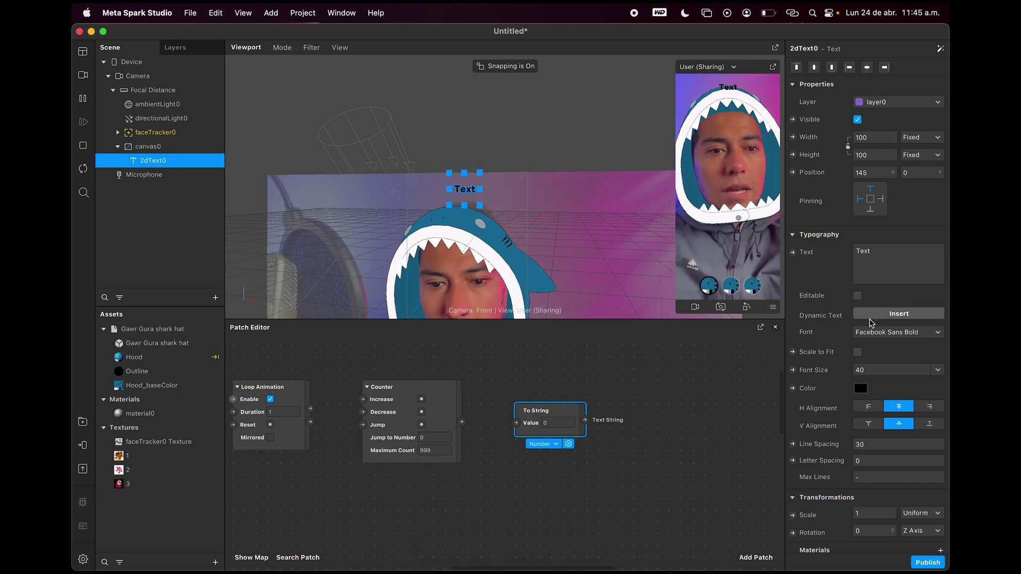
- Colour the 2D text magenta and set its font size to 150
{"action": "left_click", "coordinate": [865, 392]}
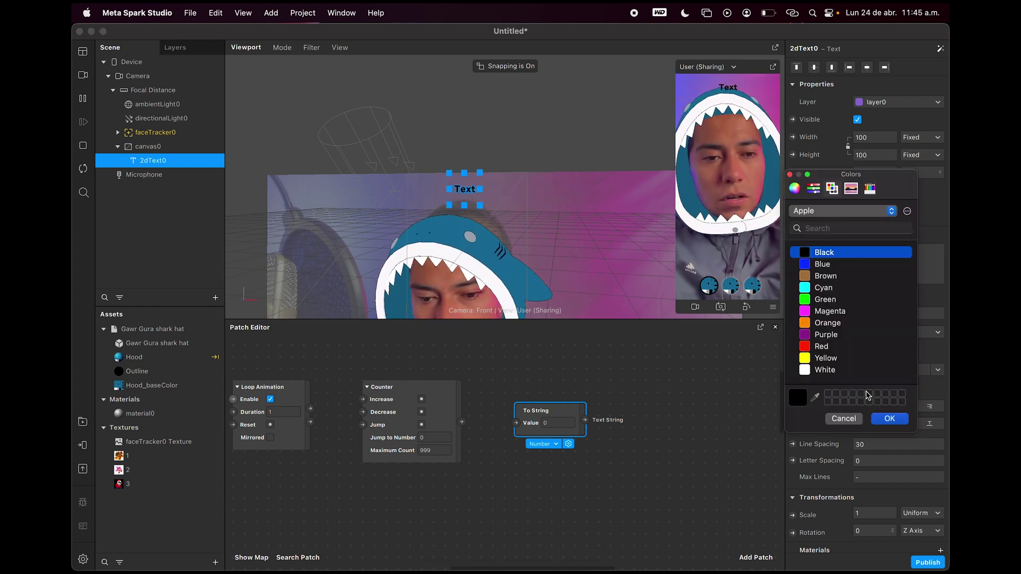
{"action": "left_click", "coordinate": [821, 311]}
{"action": "left_click", "coordinate": [890, 420]}
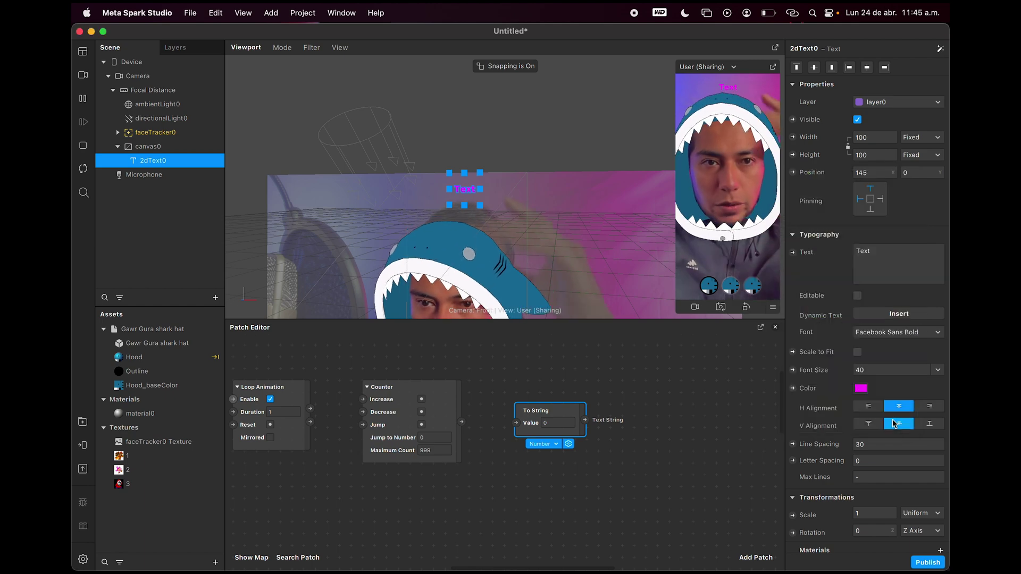
{"action": "left_click", "coordinate": [886, 370]}
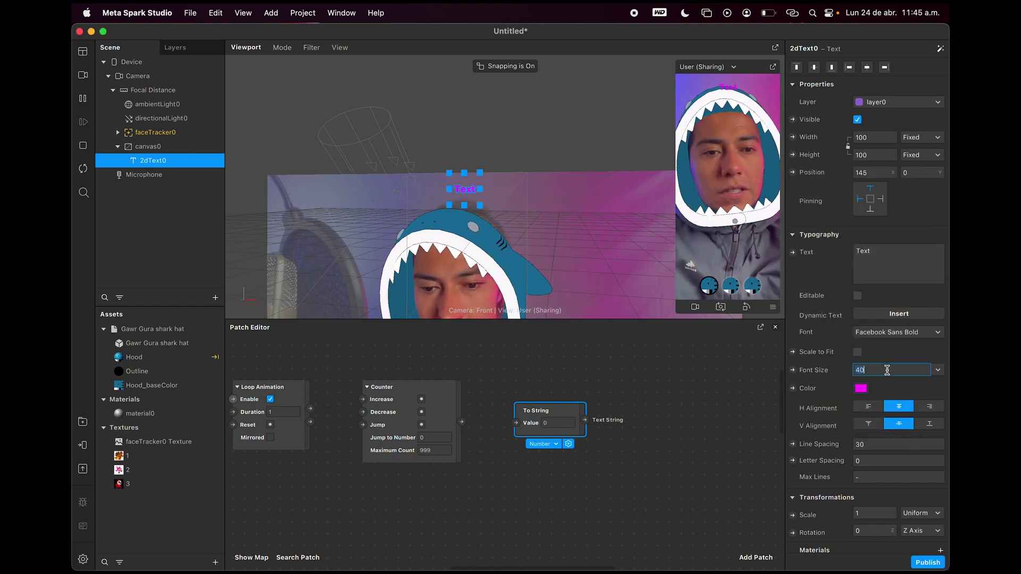
{"action": "type", "text": "150"}
{"action": "key", "text": "Return"}
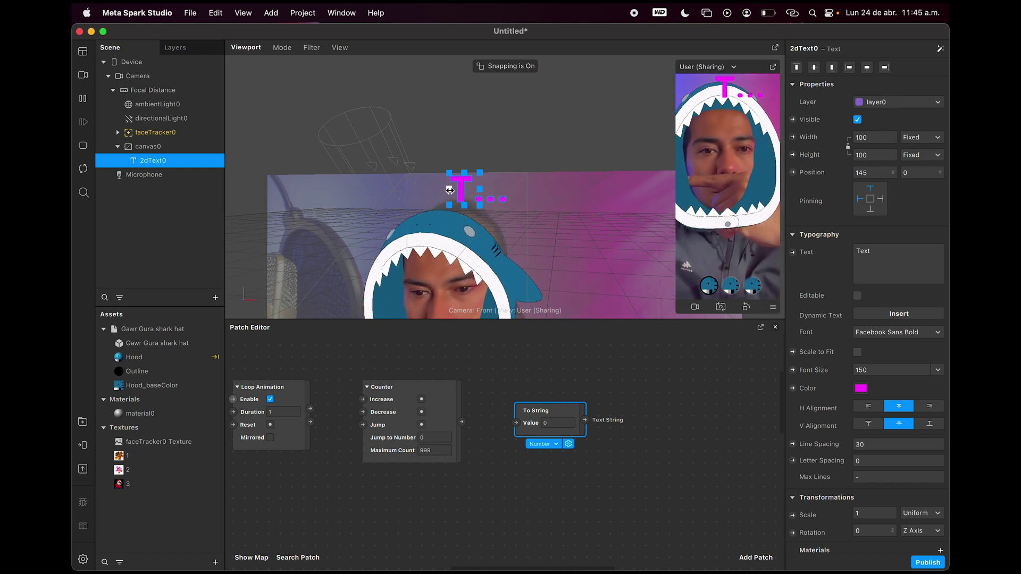
- Widen the 2D text box to about 231 and replace its text with 0
{"action": "left_click_drag", "start_coordinate": [450, 190], "coordinate": [498, 190]}
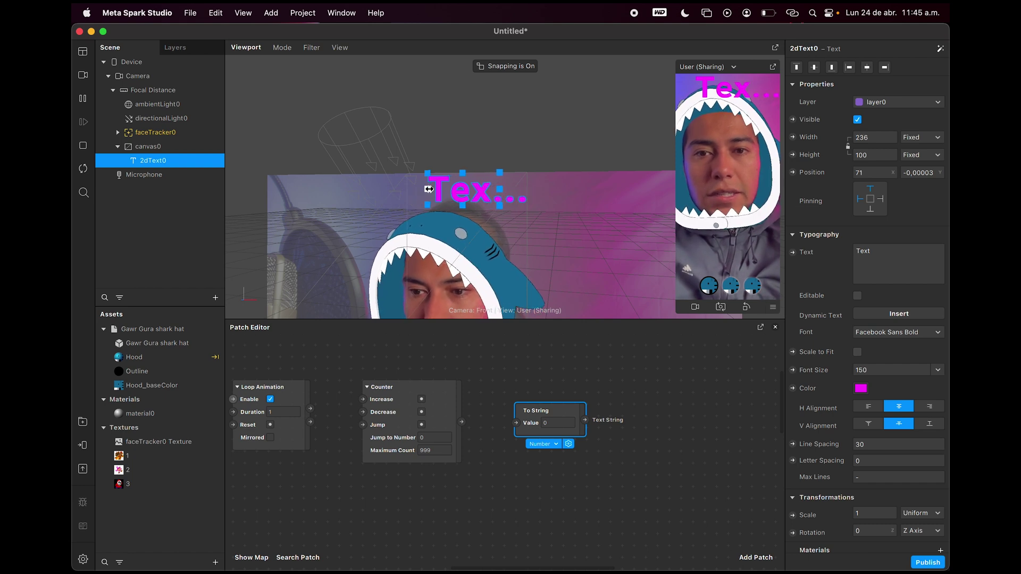
{"action": "left_click", "coordinate": [888, 256]}
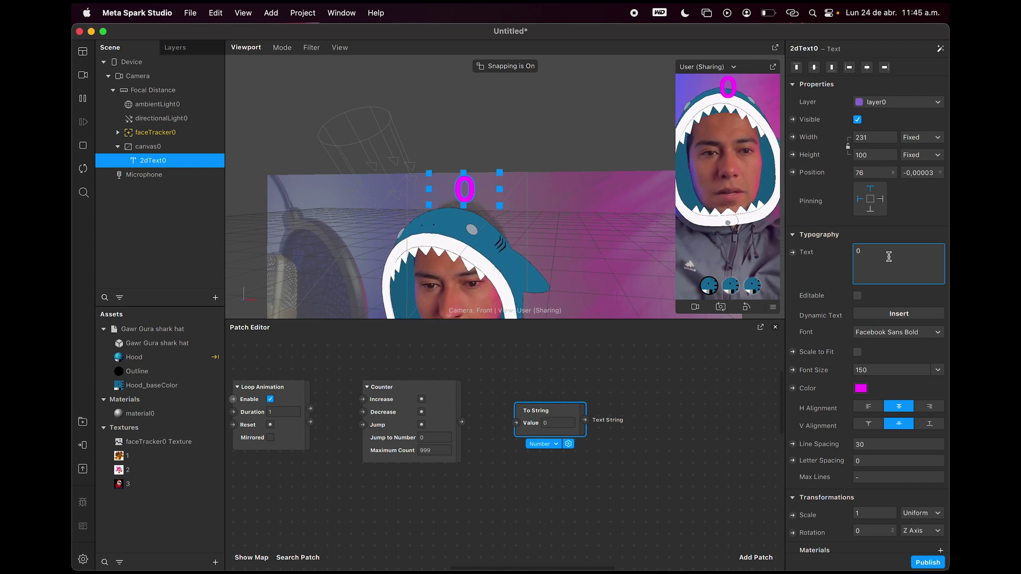
{"action": "left_click", "coordinate": [757, 387]}
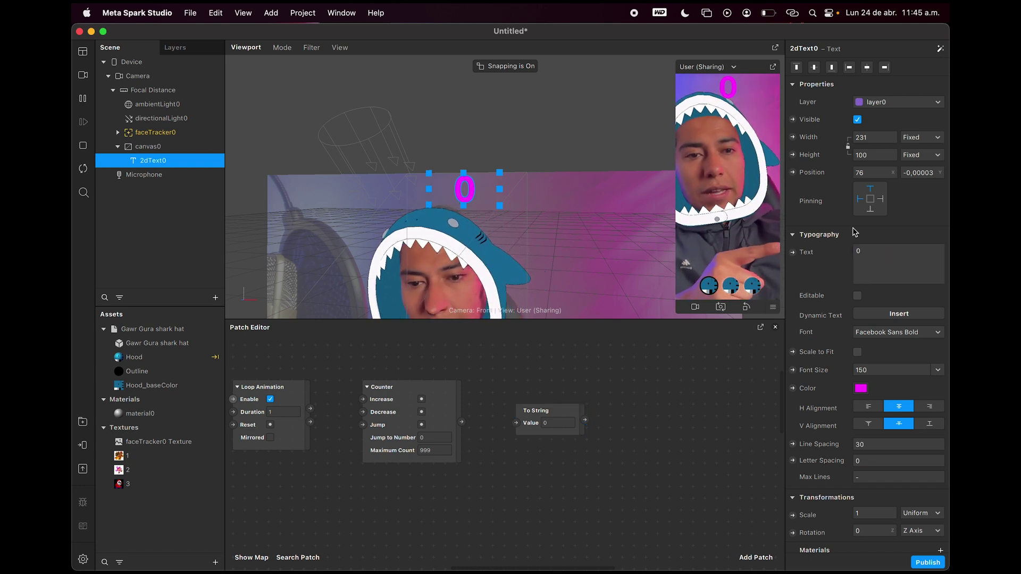
- Expose the 2D text's Text property as a patch and wire Loop Animation to the Counter's Increase input, Counter to To String, and To String to Text
{"action": "left_click", "coordinate": [793, 253]}
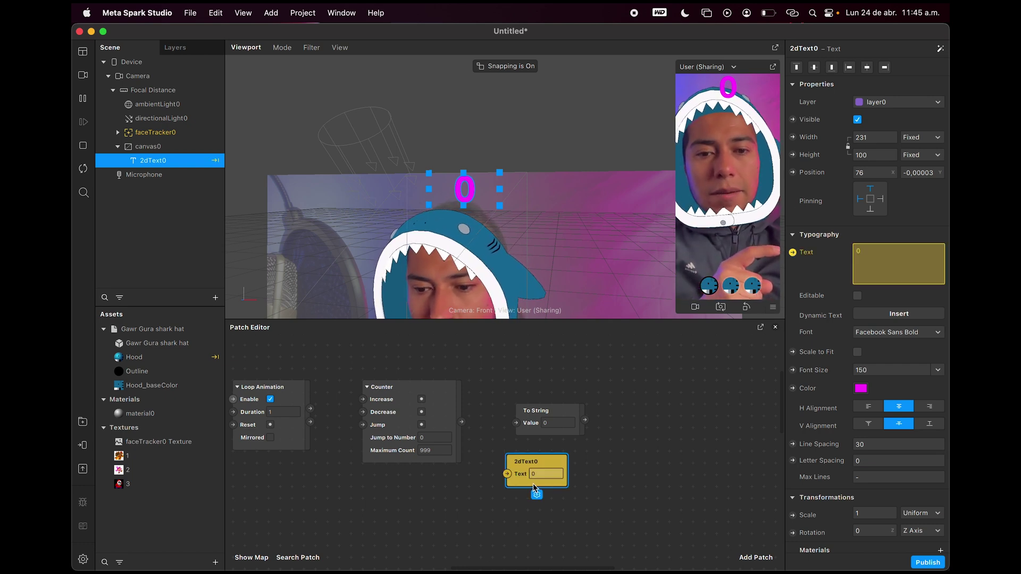
{"action": "left_click_drag", "start_coordinate": [535, 488], "coordinate": [650, 437]}
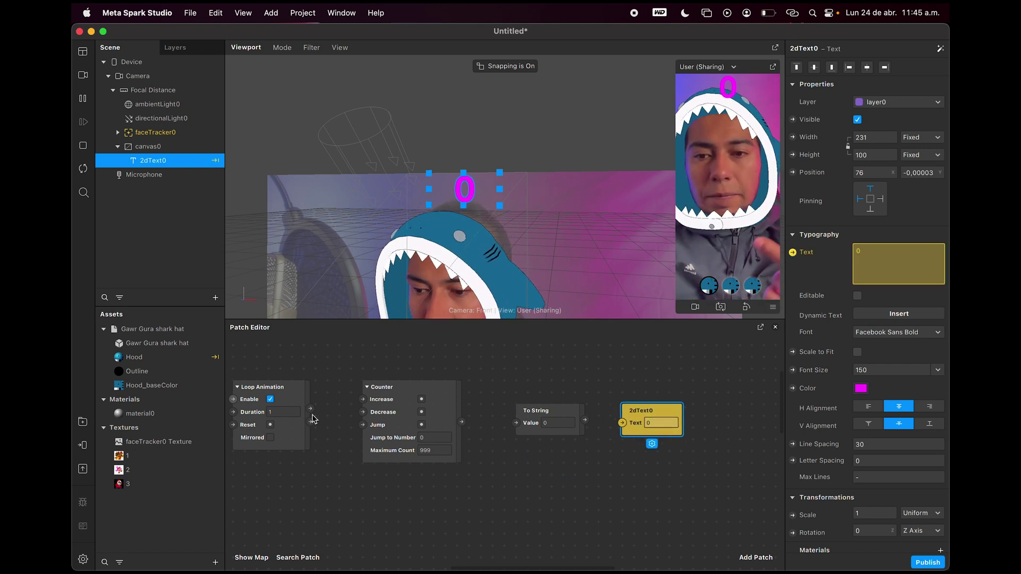
{"action": "left_click_drag", "start_coordinate": [310, 410], "coordinate": [363, 399]}
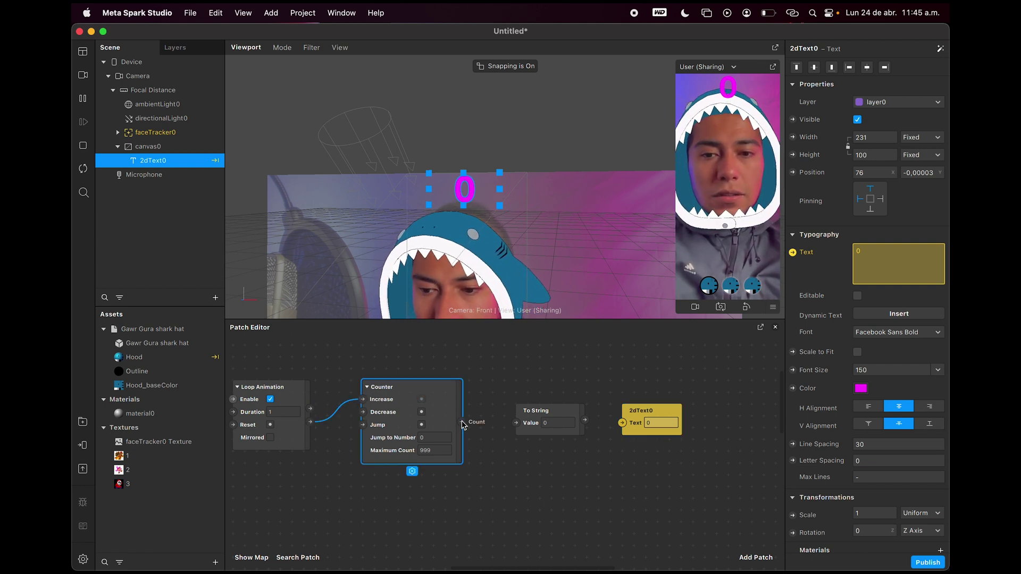
{"action": "left_click_drag", "start_coordinate": [461, 421], "coordinate": [521, 424]}
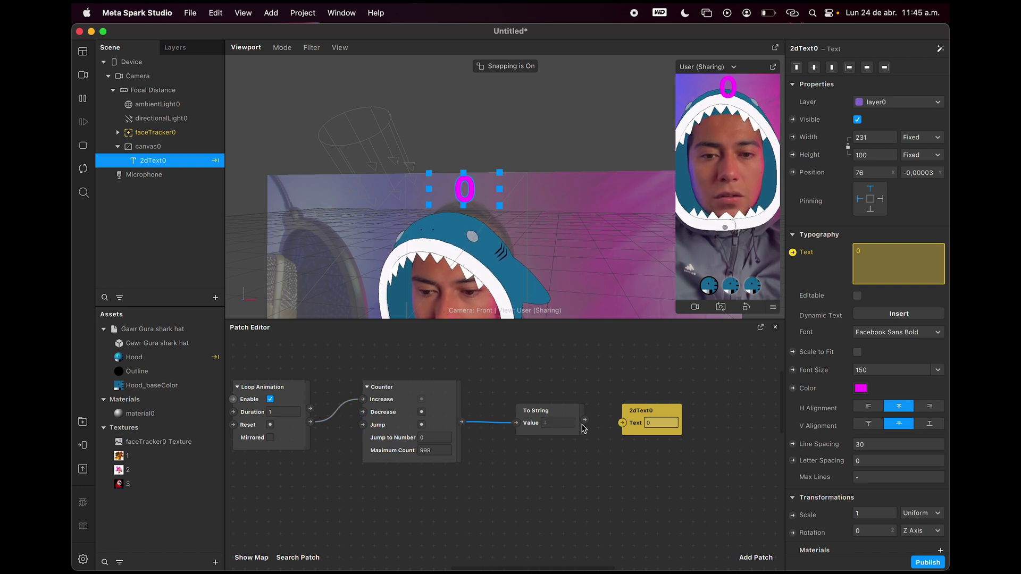
{"action": "left_click_drag", "start_coordinate": [587, 423], "coordinate": [622, 423]}
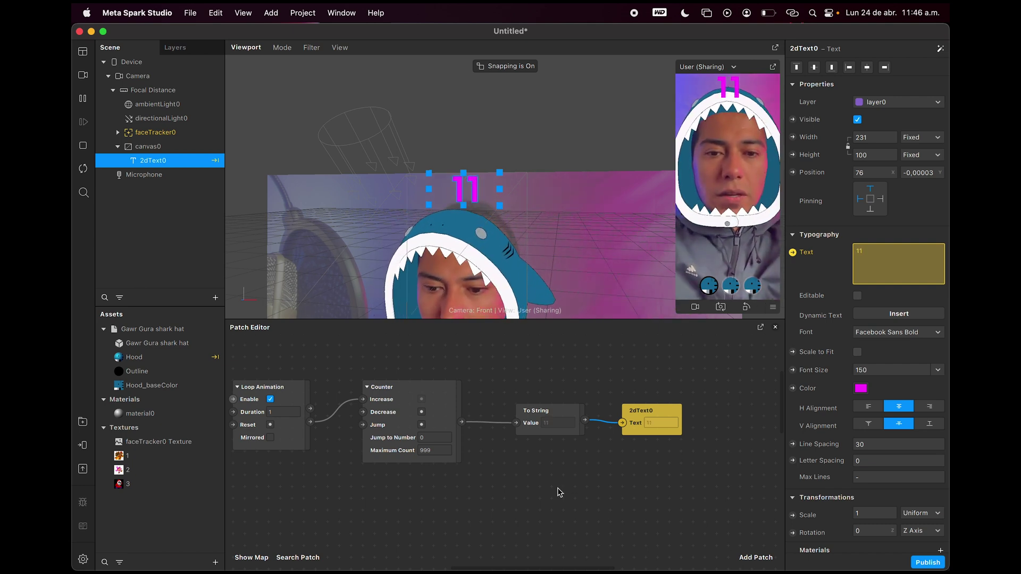
- Move the To String and text patches slightly away from the Counter and disconnect Loop Animation from the Counter's Increase input
{"action": "left_click_drag", "start_coordinate": [654, 462], "coordinate": [571, 428]}
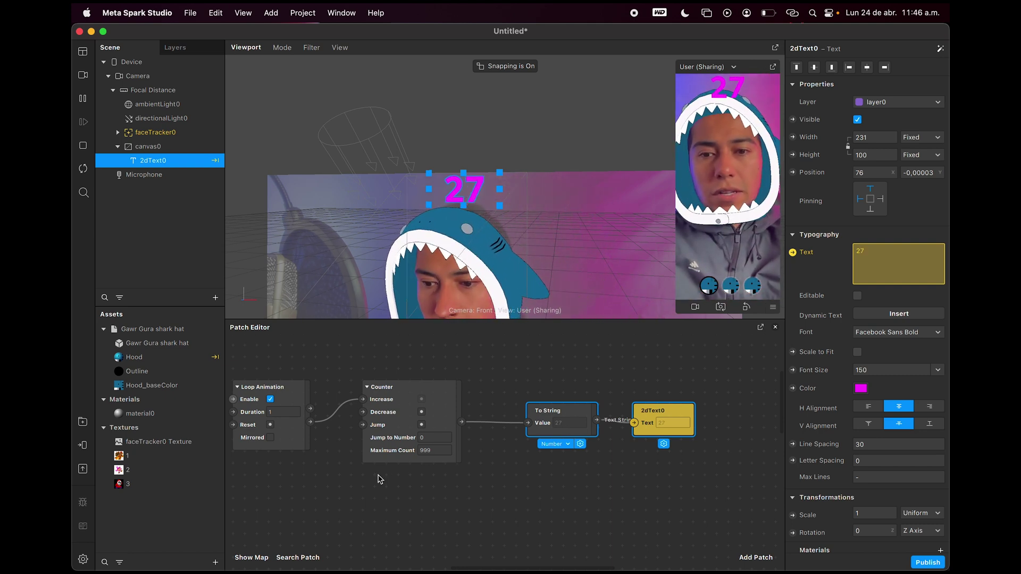
{"action": "scroll", "coordinate": [475, 449], "scroll_direction": "left", "scroll_amount": 5}
{"action": "left_click_drag", "start_coordinate": [521, 409], "coordinate": [470, 400]}
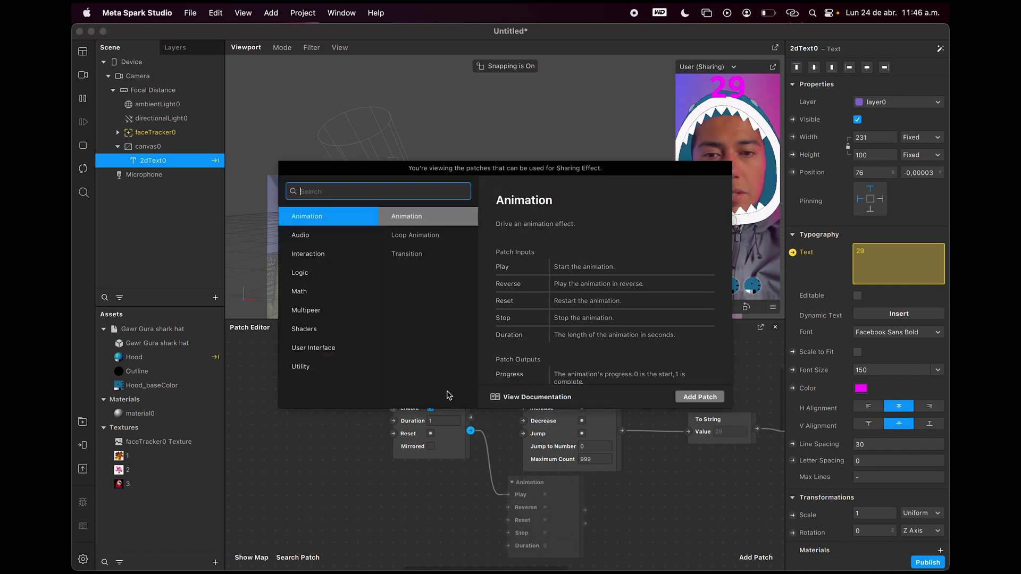
{"action": "left_click", "coordinate": [429, 470]}
- Add a Screen Tap patch below Loop Animation and connect its tap output to the Counter's Increase input
{"action": "double_click", "coordinate": [394, 497]}
{"action": "type", "text": "scre"}
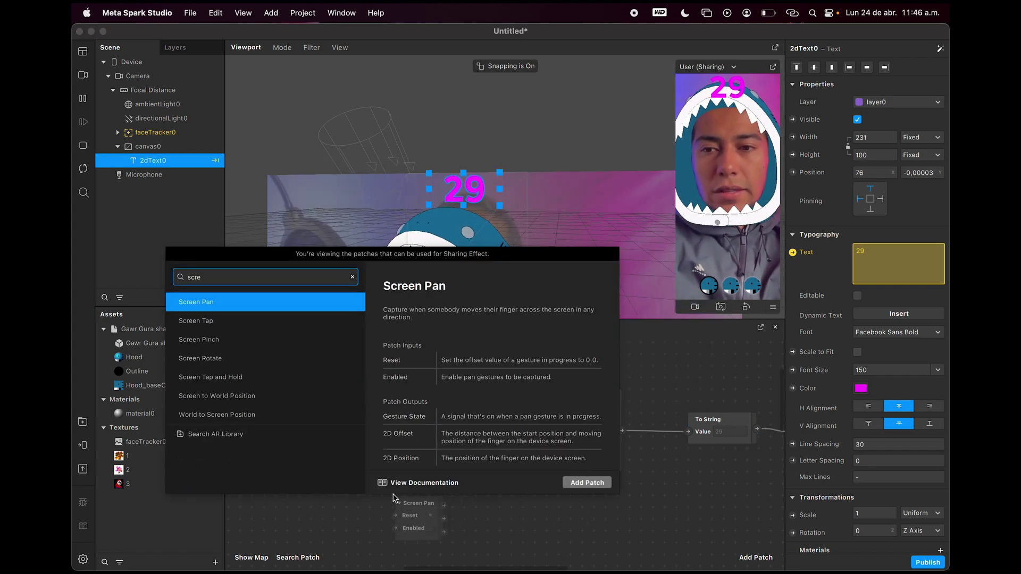
{"action": "key", "text": "Down"}
{"action": "key", "text": "Return"}
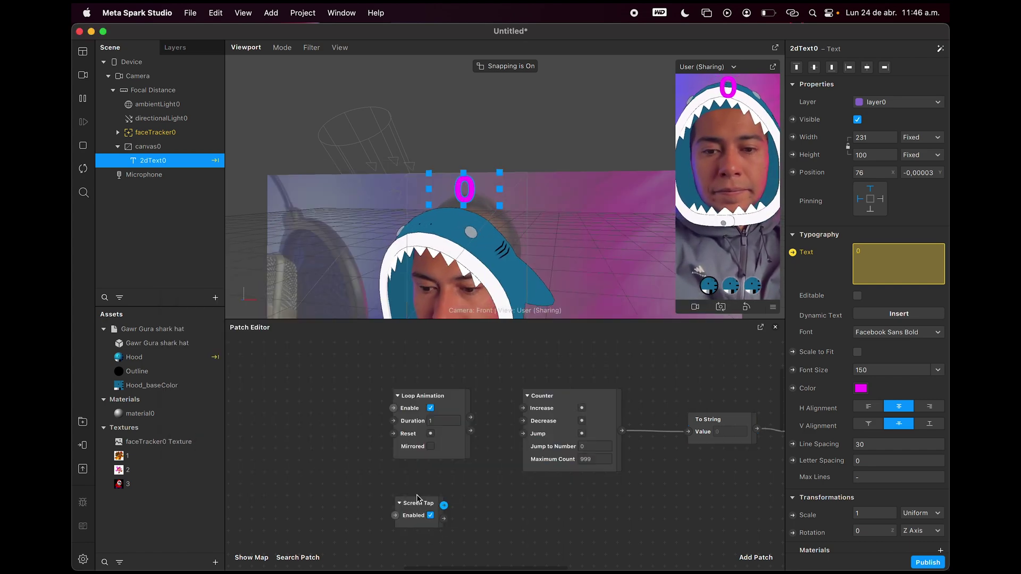
{"action": "left_click_drag", "start_coordinate": [444, 505], "coordinate": [524, 409]}
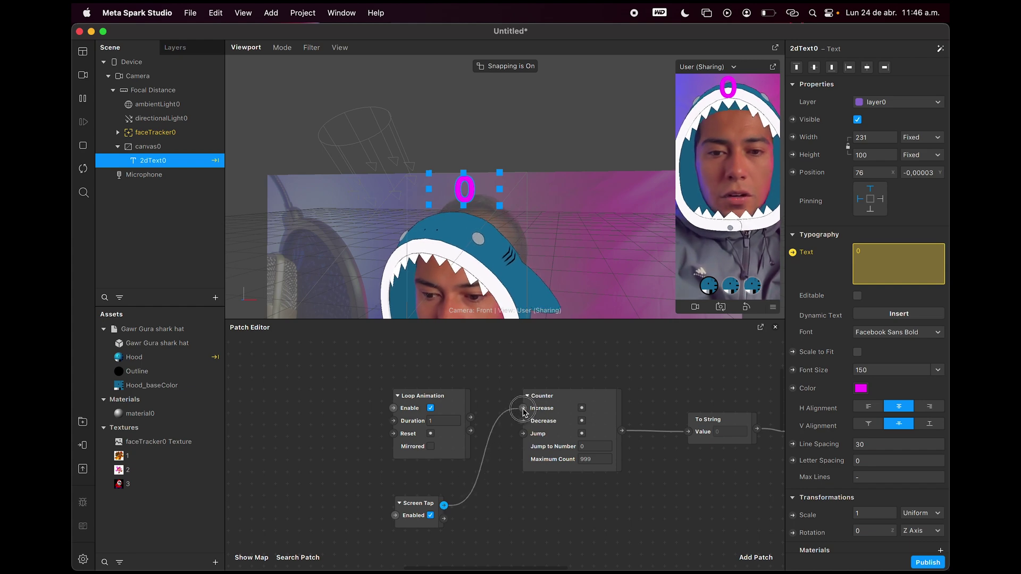
- Switch the effect preview to Simulate Touch mode
{"action": "left_click", "coordinate": [772, 309]}
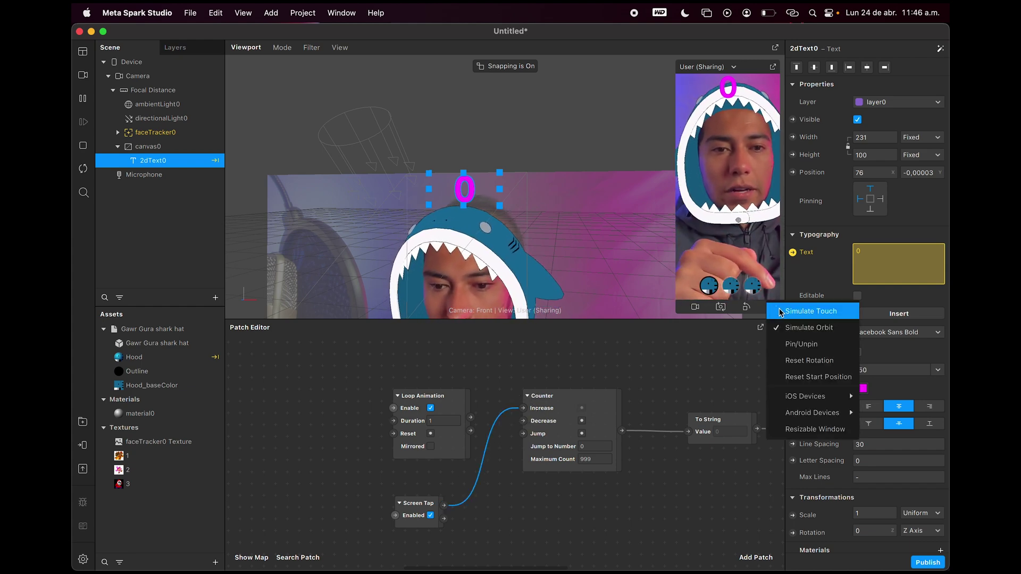
{"action": "left_click", "coordinate": [780, 312]}
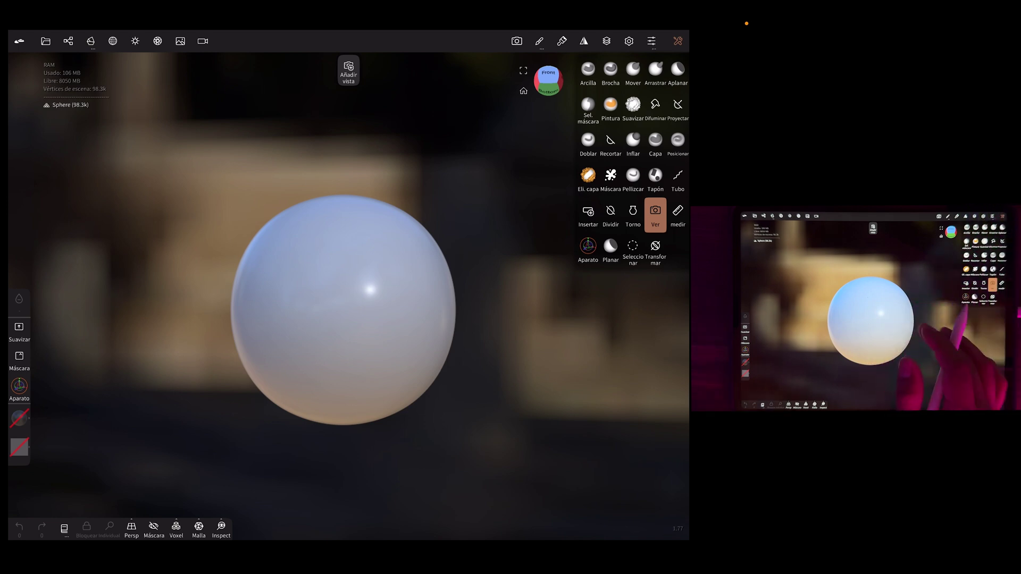
- Switch to Nomad Sculpt, face the default sphere from the front and look through the app's information panel
{"action": "mouse_move", "coordinate": [390, 326]}
{"action": "left_mouse_down"}
{"action": "mouse_move", "coordinate": [355, 306]}
{"action": "mouse_move", "coordinate": [360, 316]}
{"action": "left_mouse_up"}
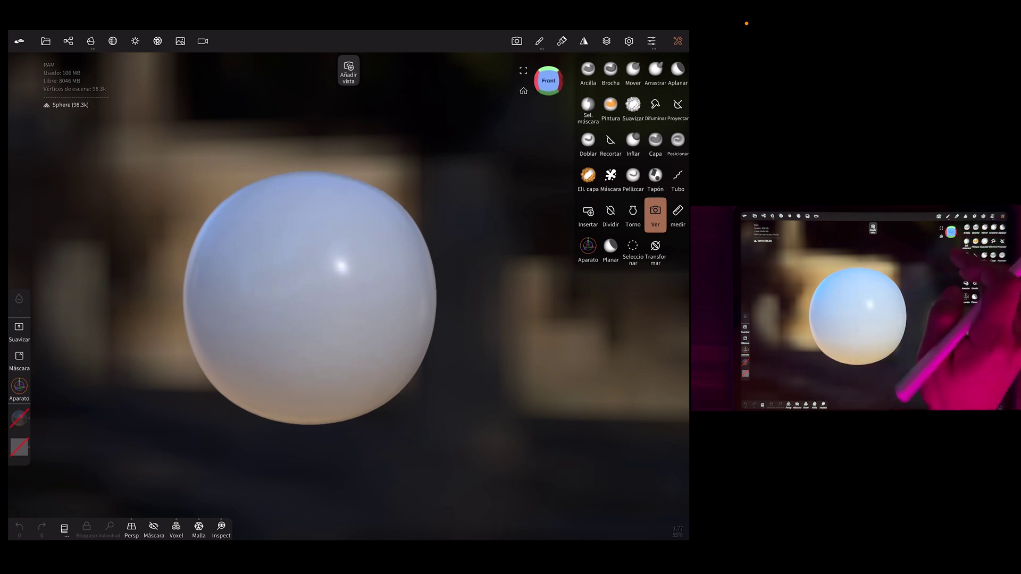
{"action": "left_click", "coordinate": [19, 41]}
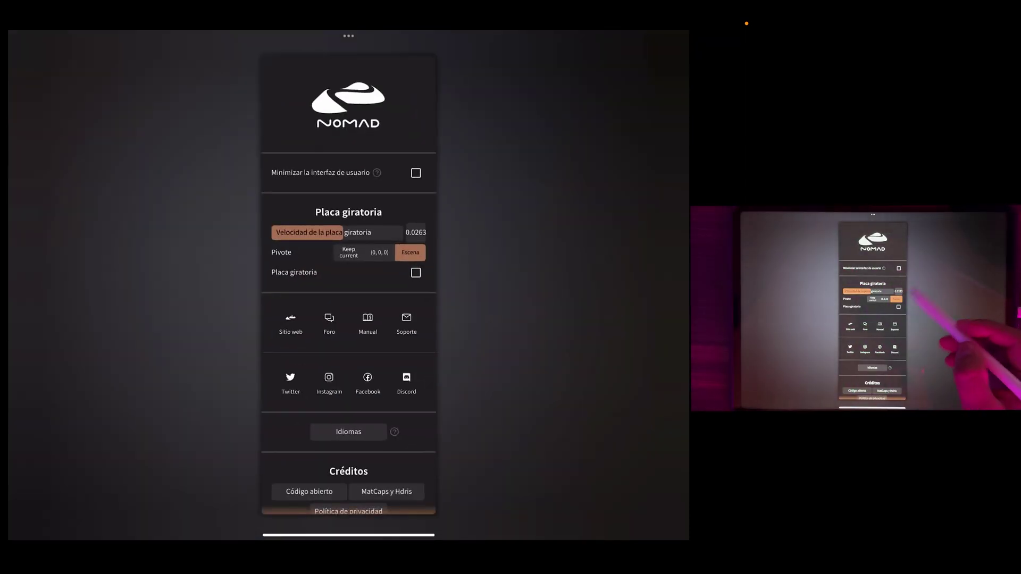
{"action": "scroll", "coordinate": [348, 287], "scroll_direction": "down", "scroll_amount": 3}
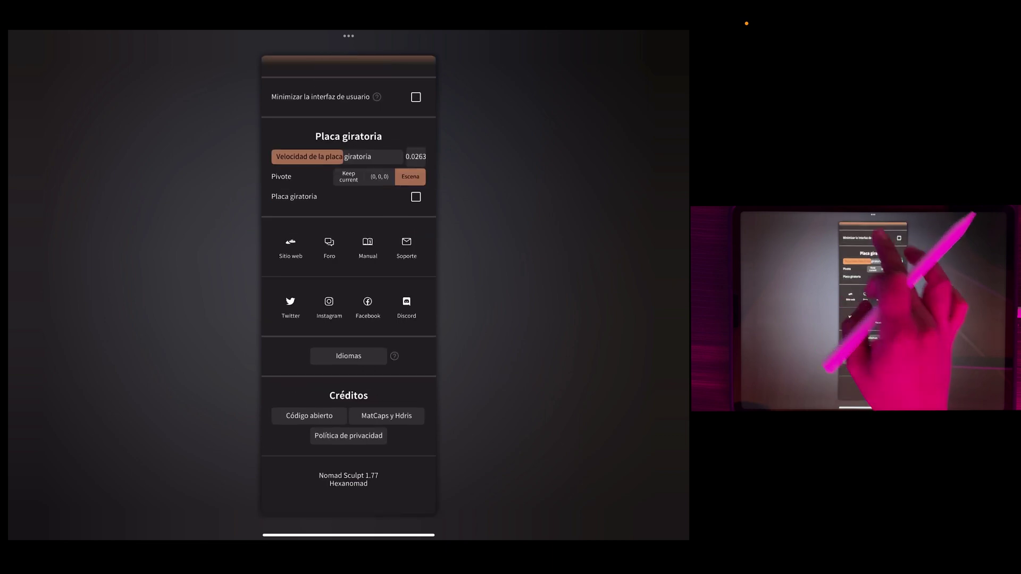
{"action": "left_click", "coordinate": [479, 425]}
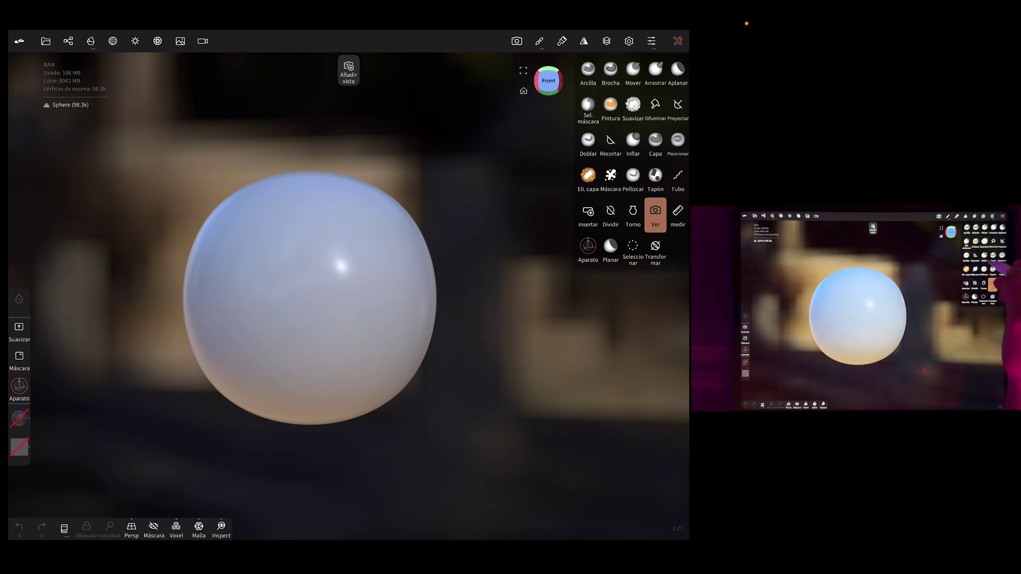
- Trim away the lower part of the sphere with a rectangular cut, leaving a dome, and accept my_project as the autosave name
{"action": "left_click", "coordinate": [610, 141]}
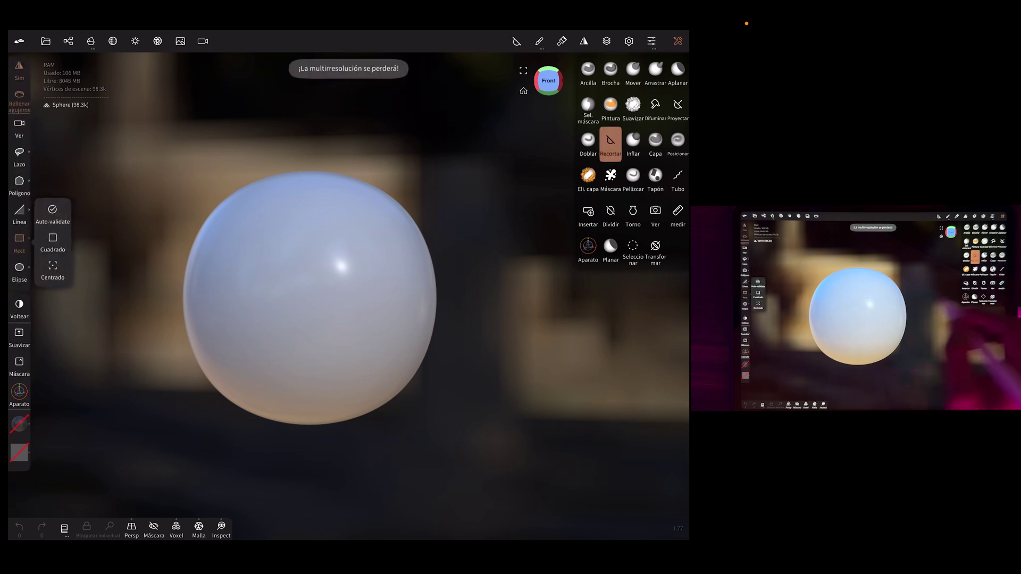
{"action": "left_click_drag", "start_coordinate": [469, 476], "coordinate": [101, 247]}
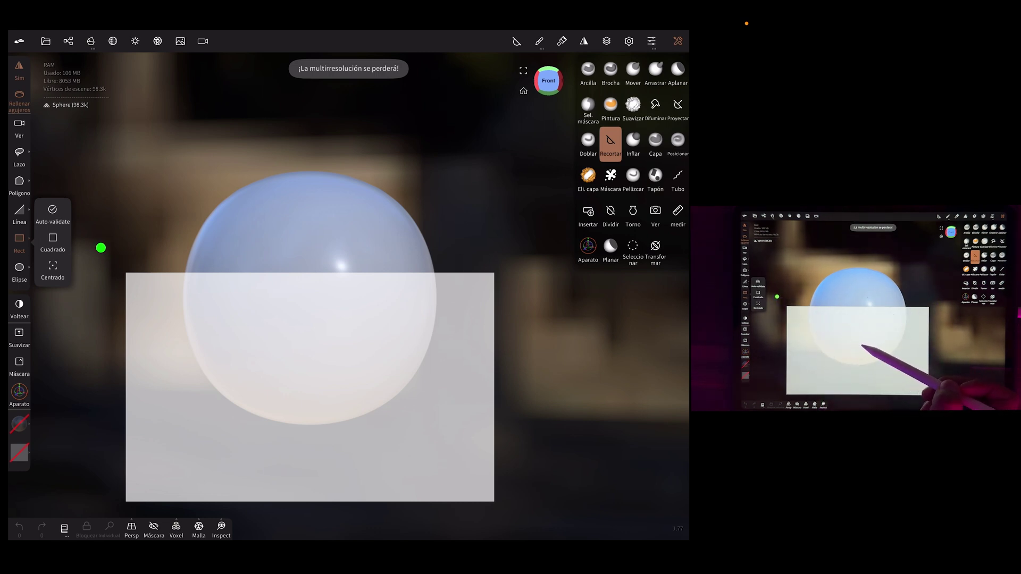
{"action": "left_click", "coordinate": [319, 372]}
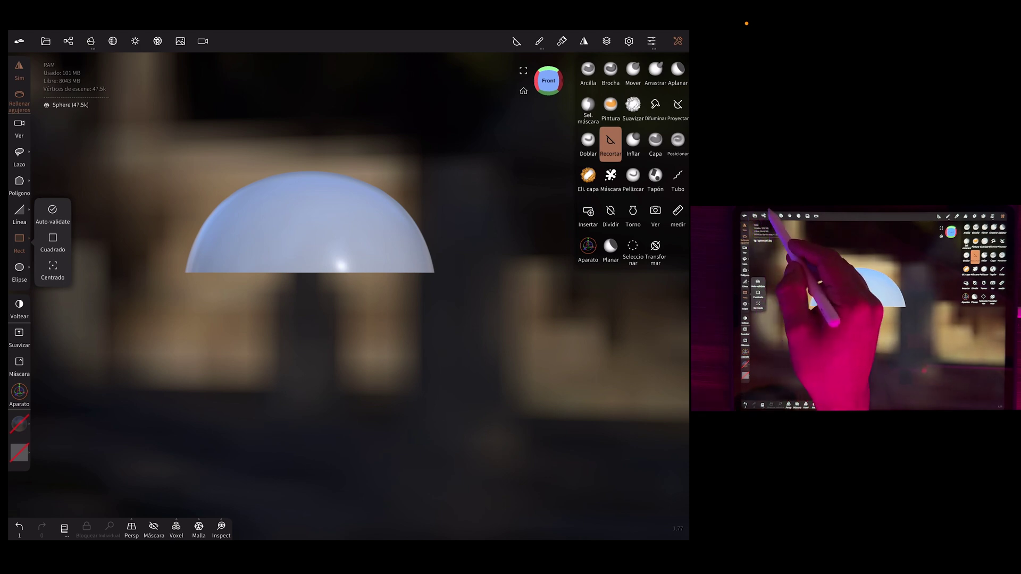
{"action": "left_click", "coordinate": [68, 41]}
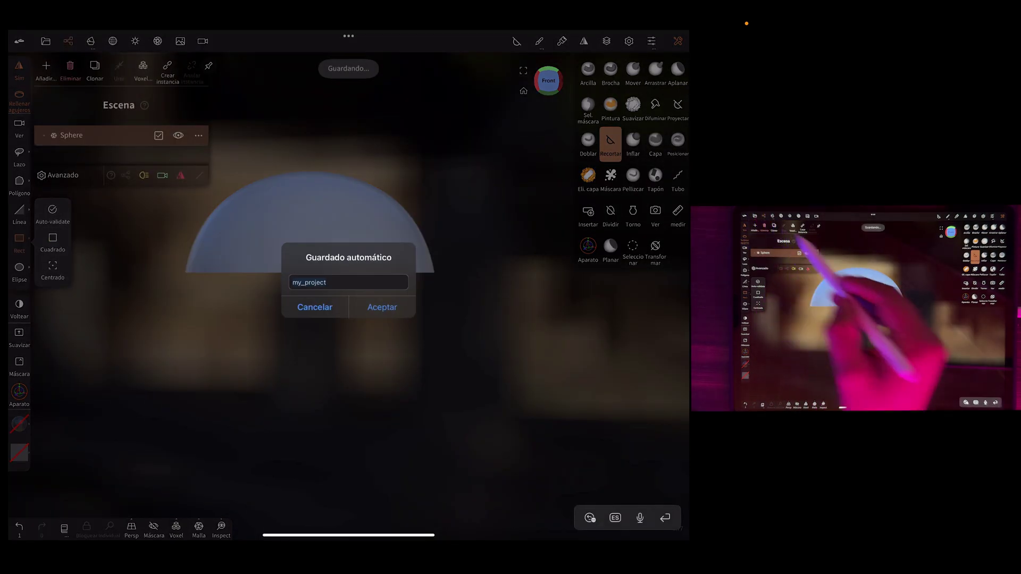
{"action": "left_click", "coordinate": [381, 307]}
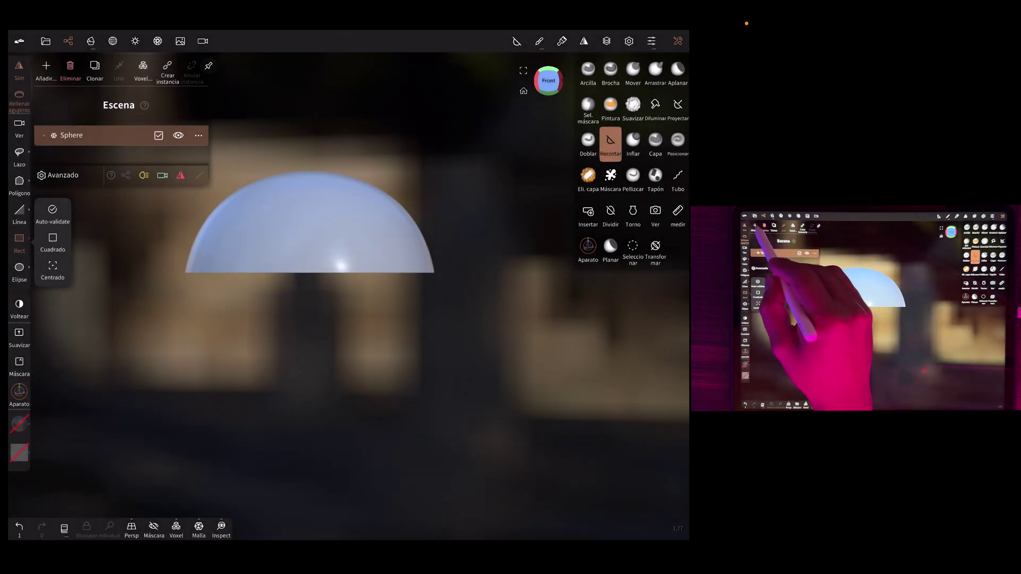
- Add a cylinder primitive to the scene and scale it down with the gizmo into a stem narrower than the dome
{"action": "left_click", "coordinate": [45, 65]}
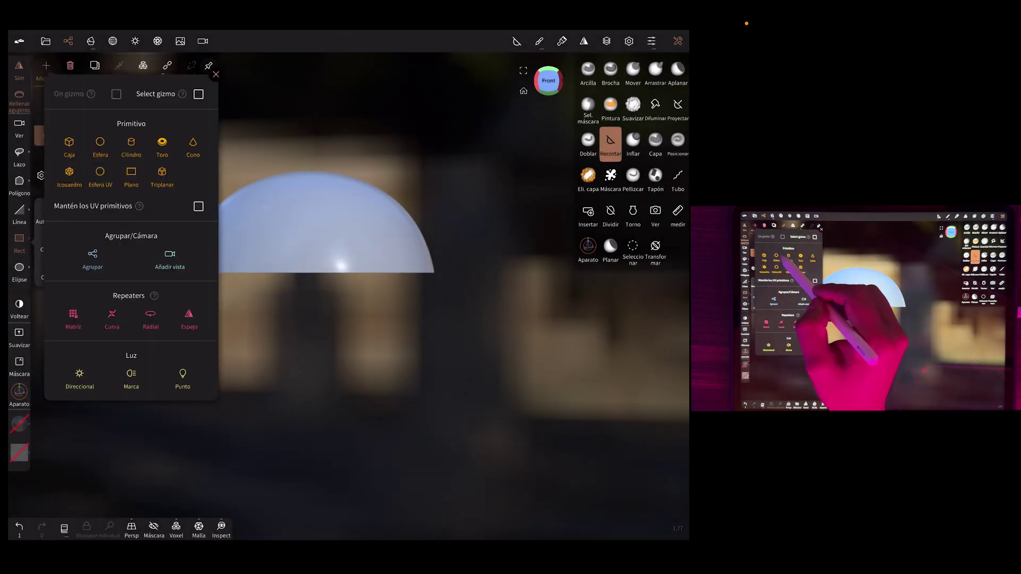
{"action": "left_click", "coordinate": [131, 143]}
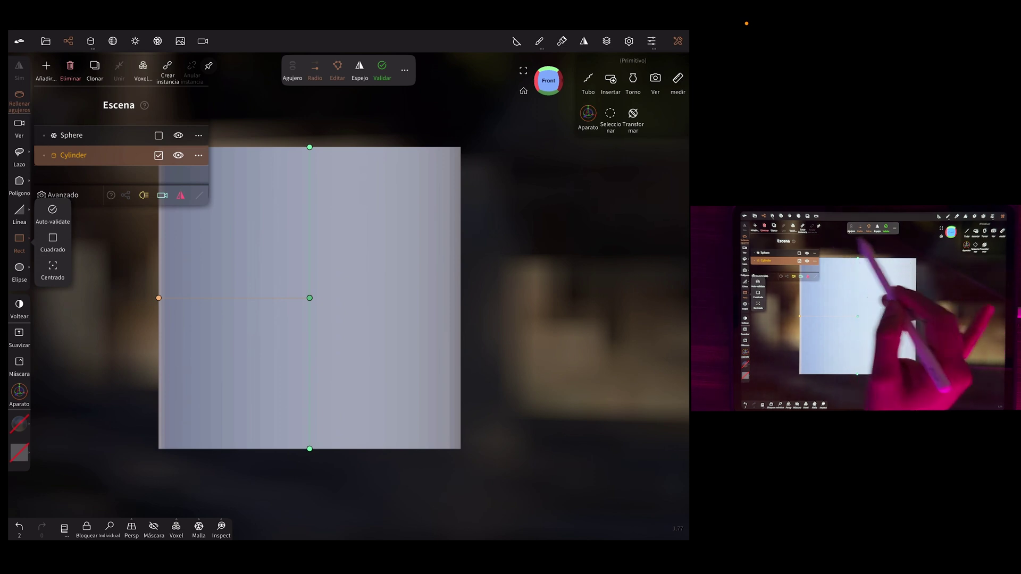
{"action": "left_click", "coordinate": [588, 116]}
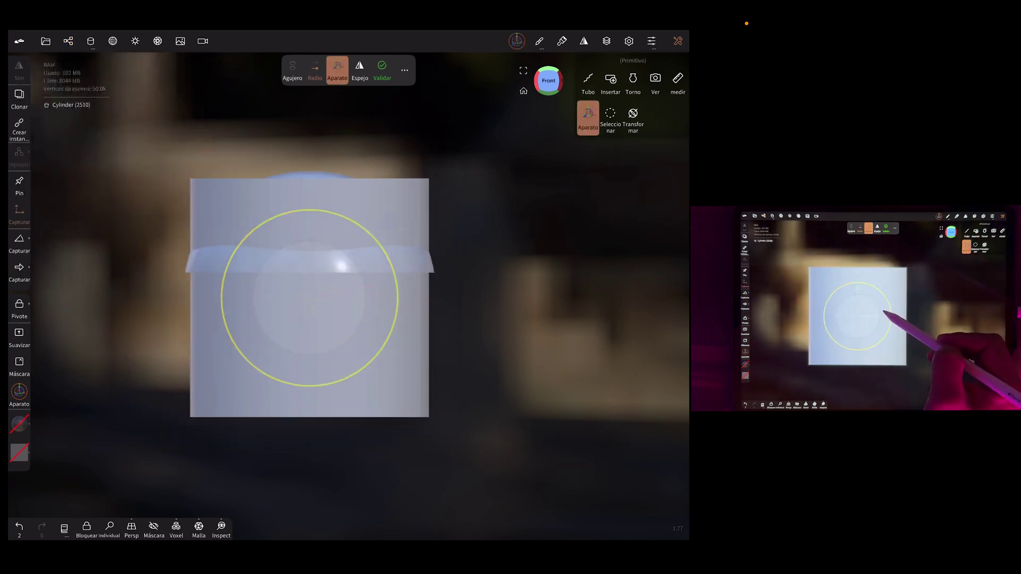
{"action": "left_click_drag", "start_coordinate": [399, 320], "coordinate": [347, 310]}
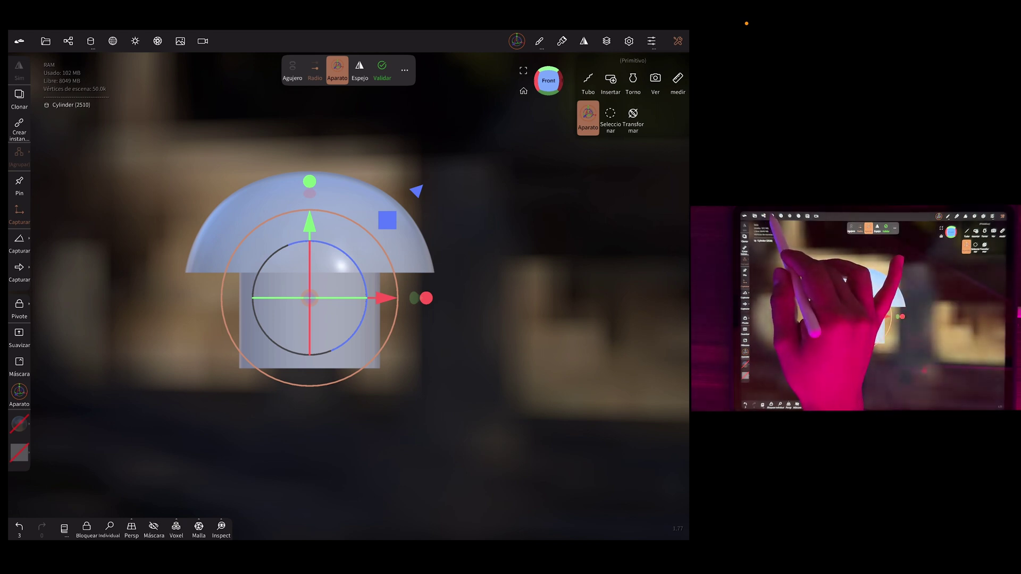
- Set the cylinder's X division to 36 and its post-subdivision to 3
{"action": "left_click", "coordinate": [90, 41]}
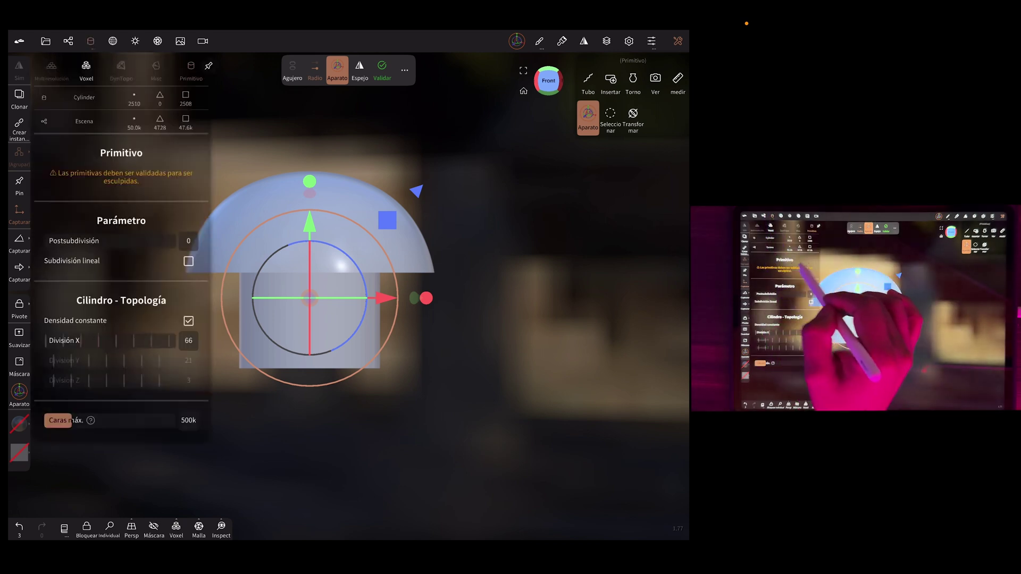
{"action": "left_click_drag", "start_coordinate": [137, 340], "coordinate": [62, 340]}
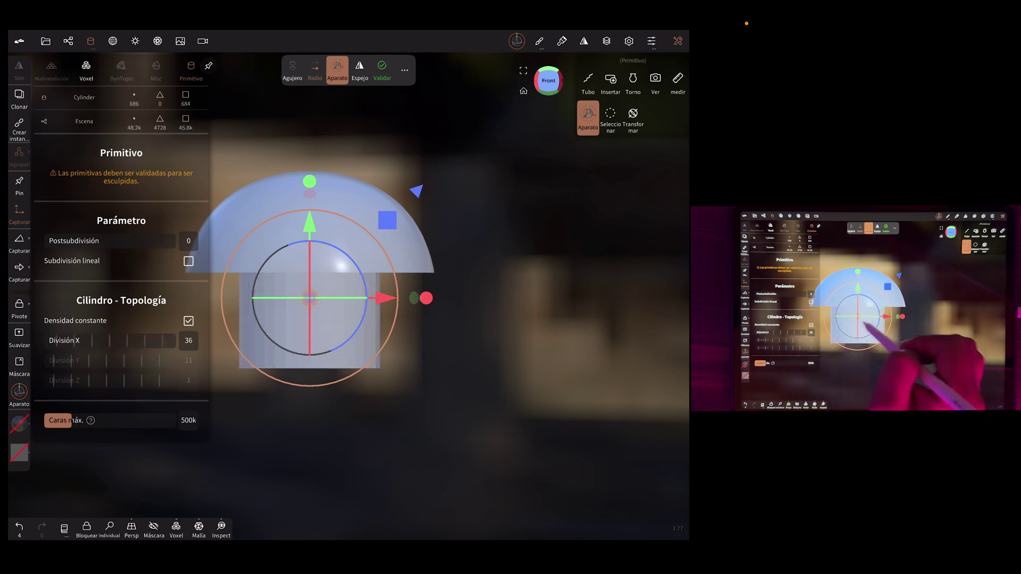
{"action": "left_click_drag", "start_coordinate": [54, 240], "coordinate": [94, 241]}
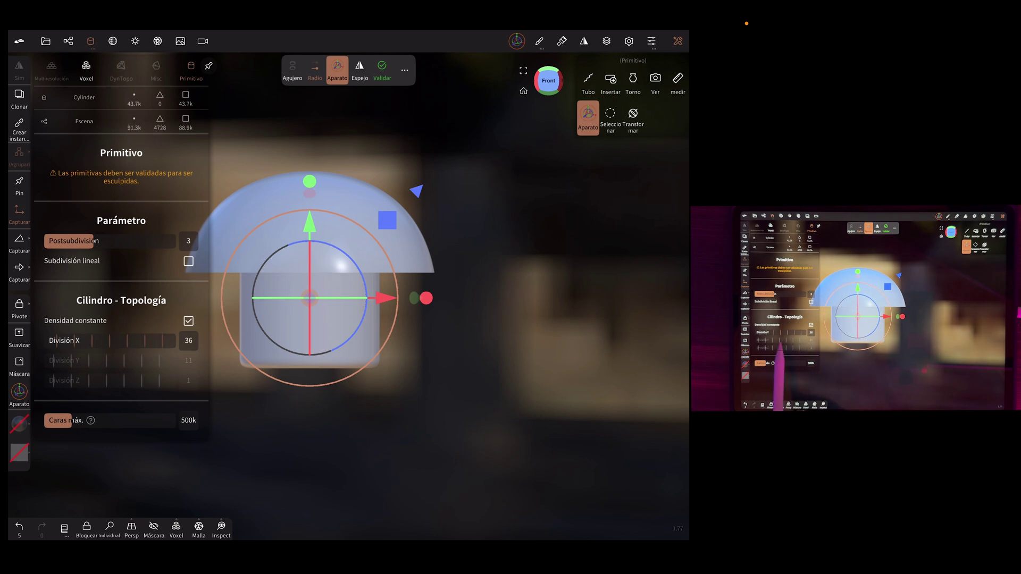
- Lower the cylinder's X division to 6 and raise its post-subdivision to 4
{"action": "left_click_drag", "start_coordinate": [144, 340], "coordinate": [63, 341]}
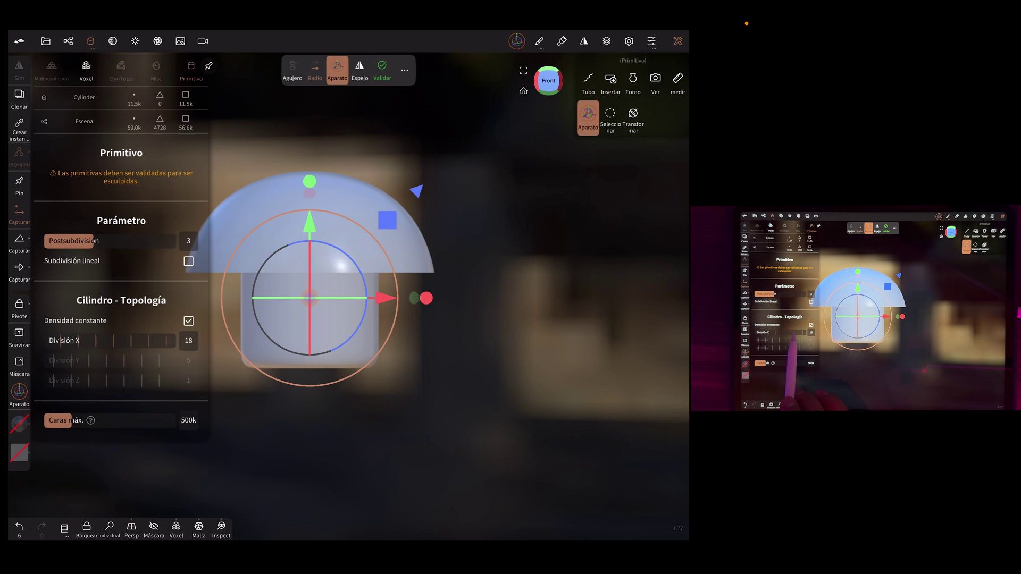
{"action": "left_click_drag", "start_coordinate": [138, 341], "coordinate": [97, 341]}
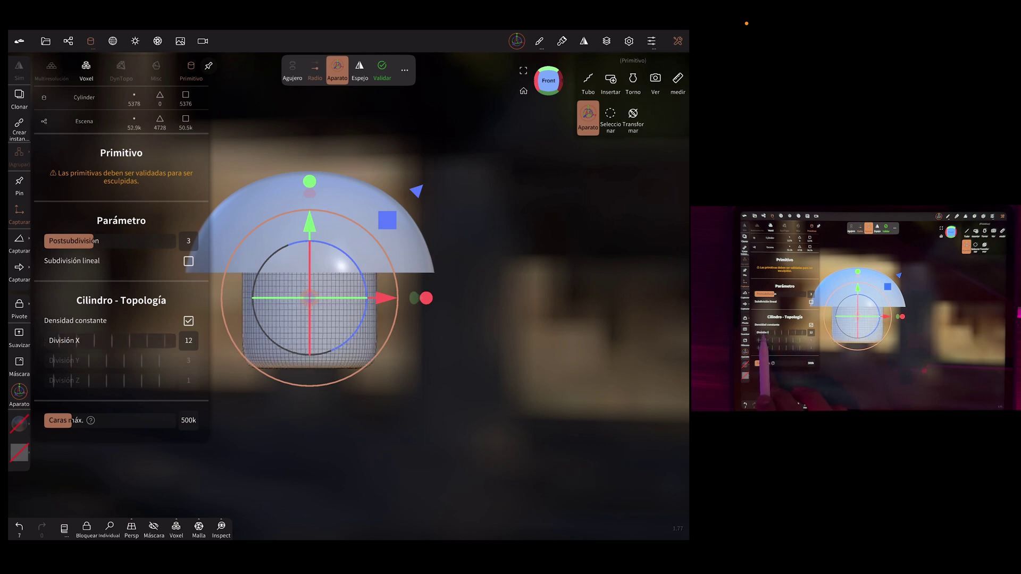
{"action": "left_click_drag", "start_coordinate": [96, 341], "coordinate": [64, 341]}
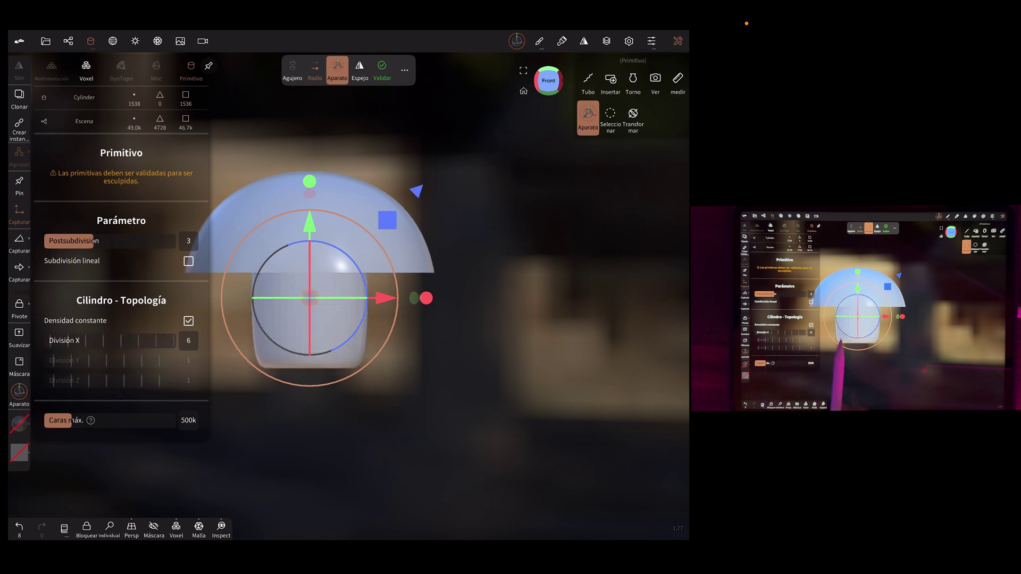
{"action": "left_click_drag", "start_coordinate": [94, 240], "coordinate": [110, 240]}
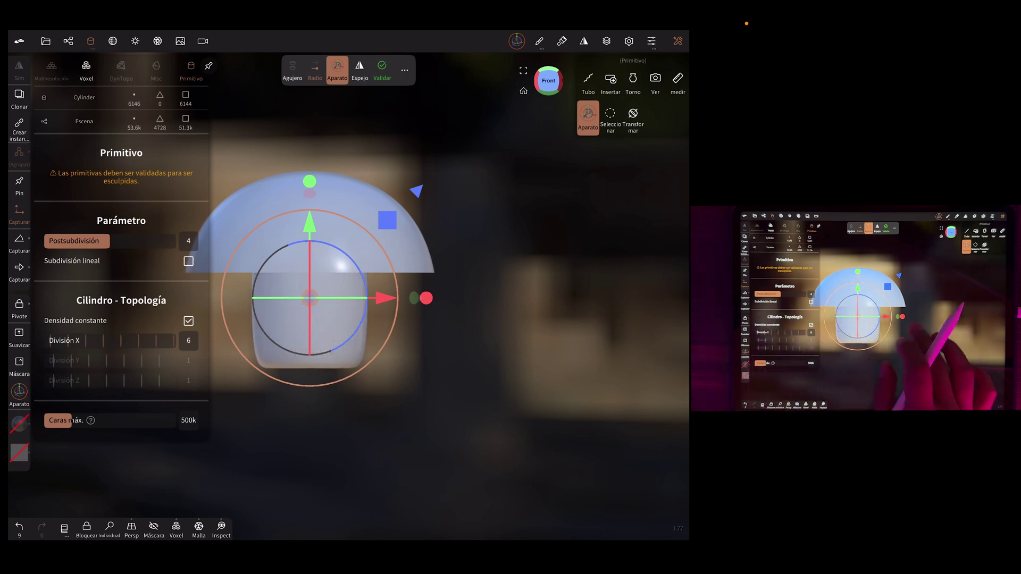
{"action": "left_click", "coordinate": [458, 223]}
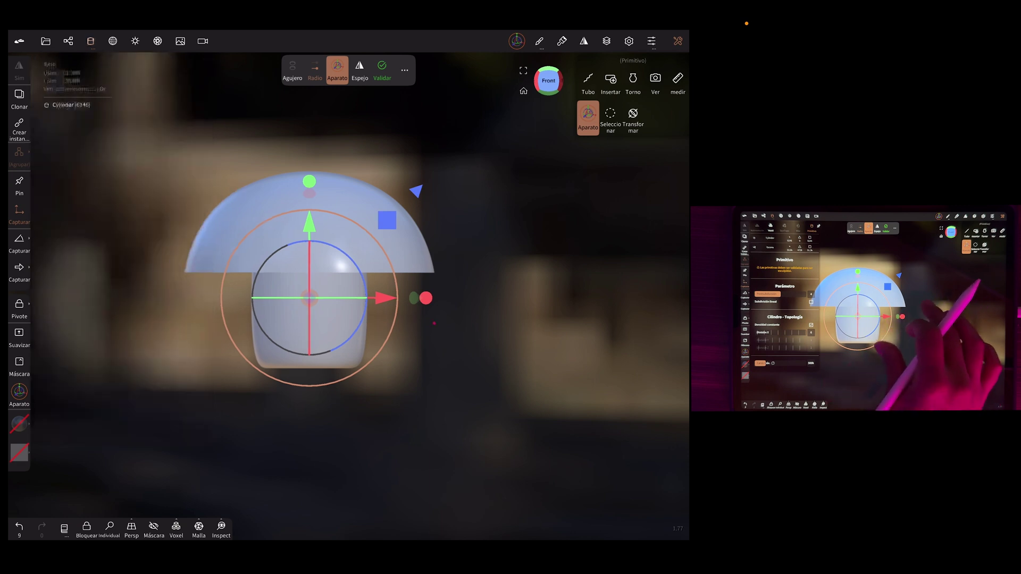
- Select the dome and paint all of it red #ff0002 with roughness 0.234 and metallic 0.0
{"action": "scroll", "coordinate": [347, 204], "scroll_direction": "up", "scroll_amount": 3}
{"action": "left_click", "coordinate": [340, 194]}
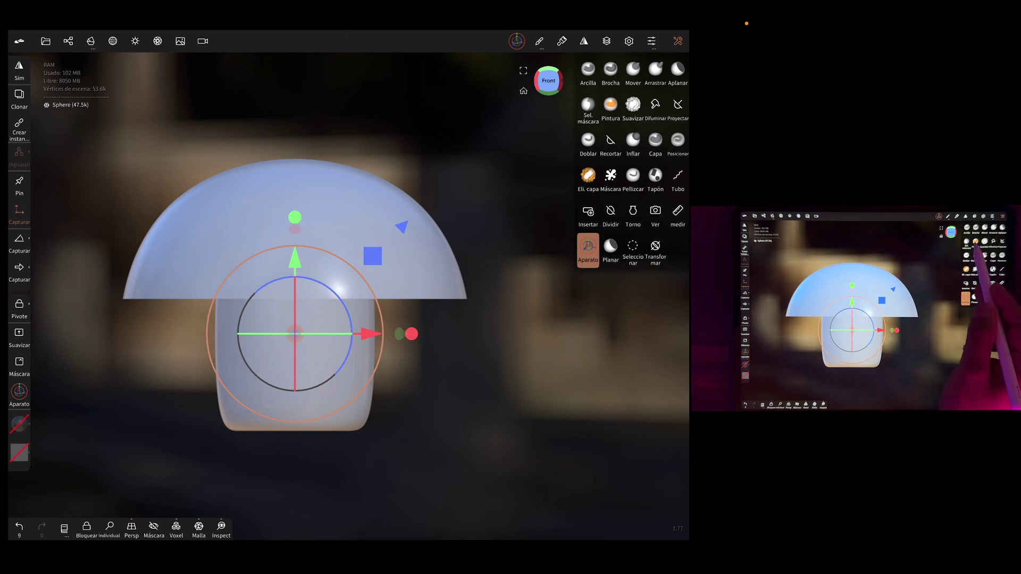
{"action": "left_click", "coordinate": [610, 104]}
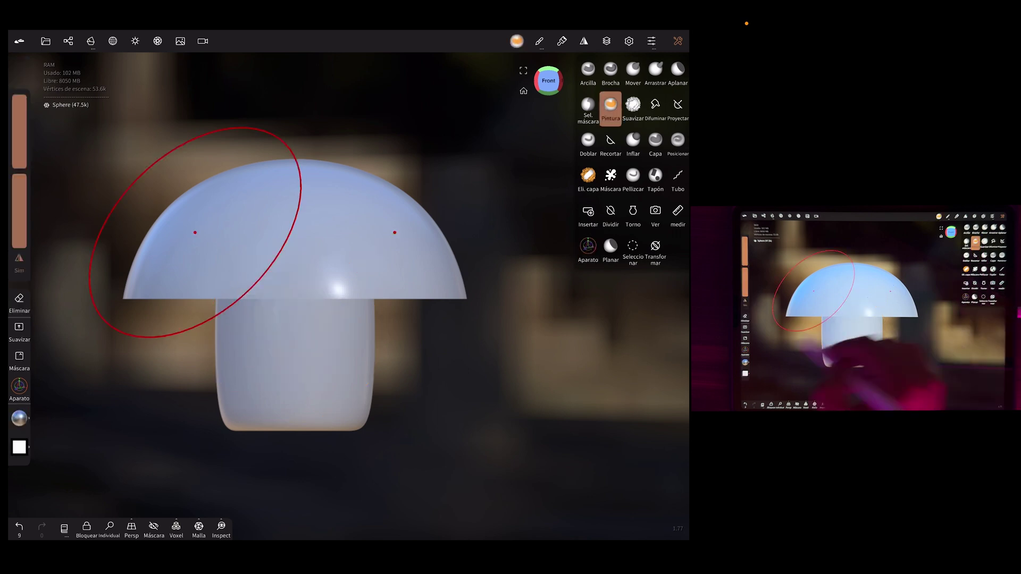
{"action": "left_click", "coordinate": [19, 418]}
{"action": "left_click_drag", "start_coordinate": [44, 396], "coordinate": [154, 396]}
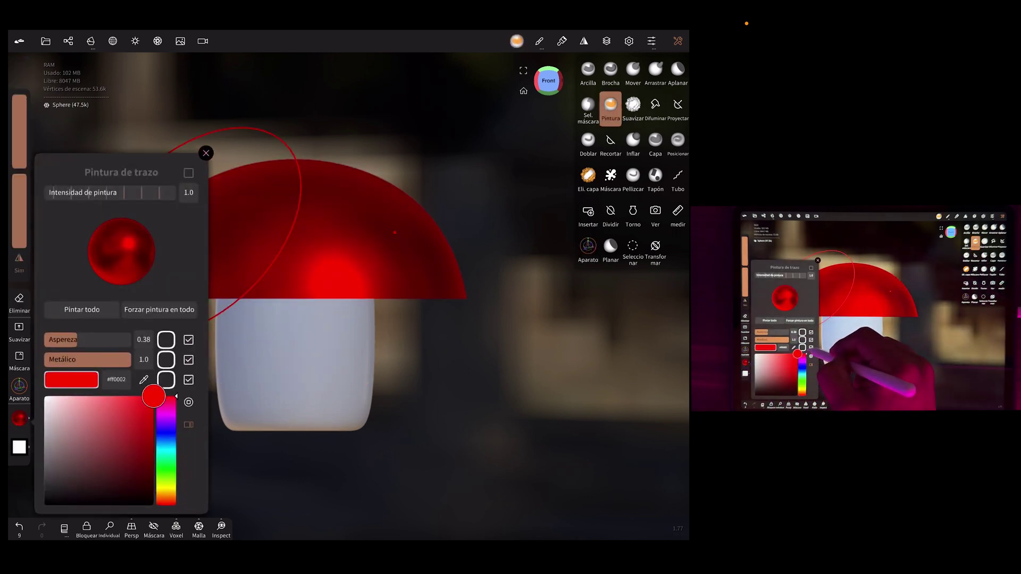
{"action": "mouse_move", "coordinate": [126, 360]}
{"action": "left_mouse_down"}
{"action": "mouse_move", "coordinate": [45, 360]}
{"action": "mouse_move", "coordinate": [130, 339]}
{"action": "mouse_move", "coordinate": [64, 339]}
{"action": "left_mouse_up"}
{"action": "left_click", "coordinate": [19, 418]}
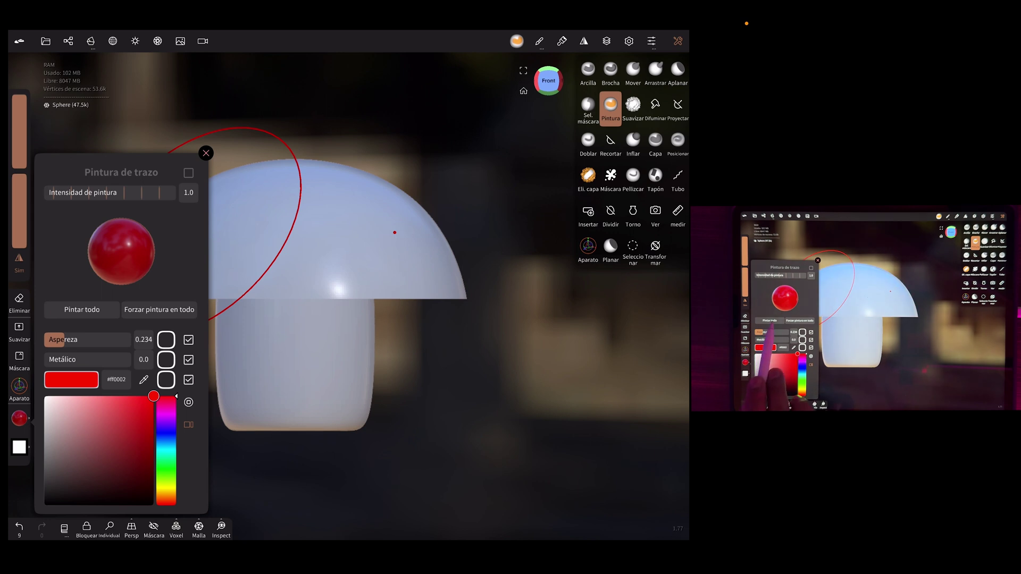
{"action": "left_click", "coordinate": [82, 310]}
{"action": "left_click", "coordinate": [468, 276]}
{"action": "mouse_move", "coordinate": [465, 272]}
{"action": "left_mouse_down"}
{"action": "mouse_move", "coordinate": [462, 362]}
{"action": "mouse_move", "coordinate": [460, 321]}
{"action": "left_mouse_up"}
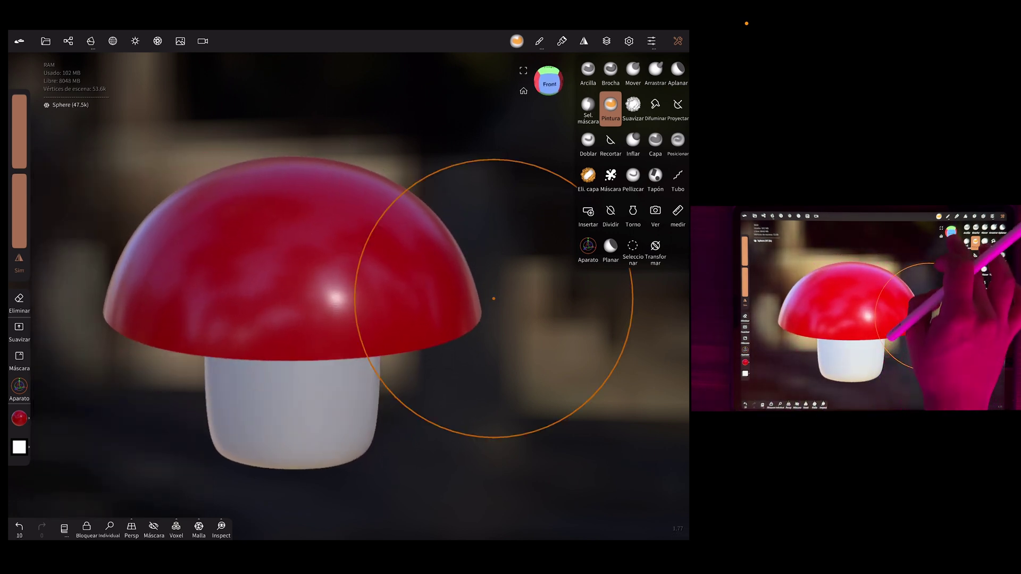
{"action": "left_click", "coordinate": [549, 81]}
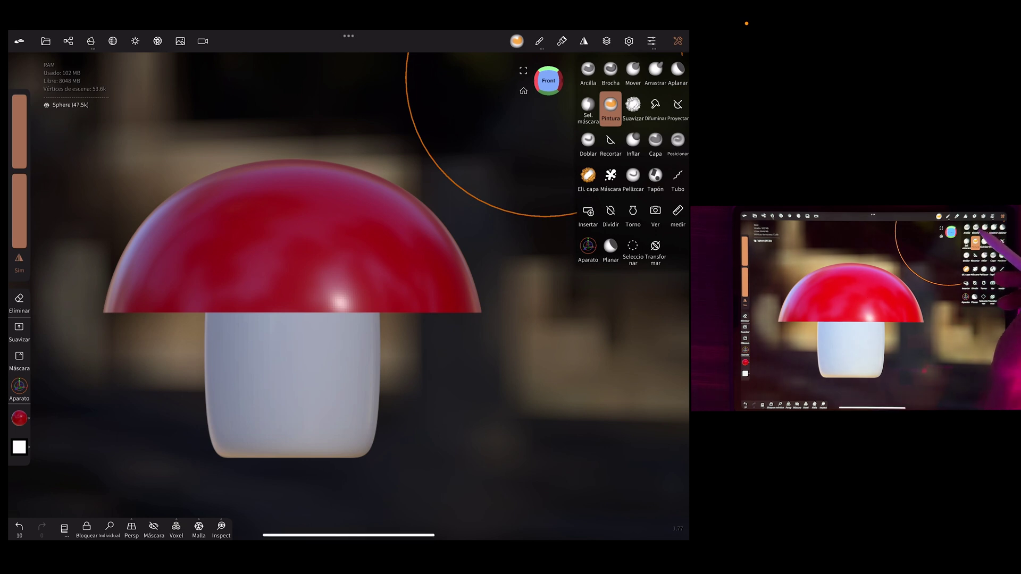
- Switch to the Brush (Brocha) tool and set its stroke paint colour to white #ffffff
{"action": "left_click", "coordinate": [610, 73]}
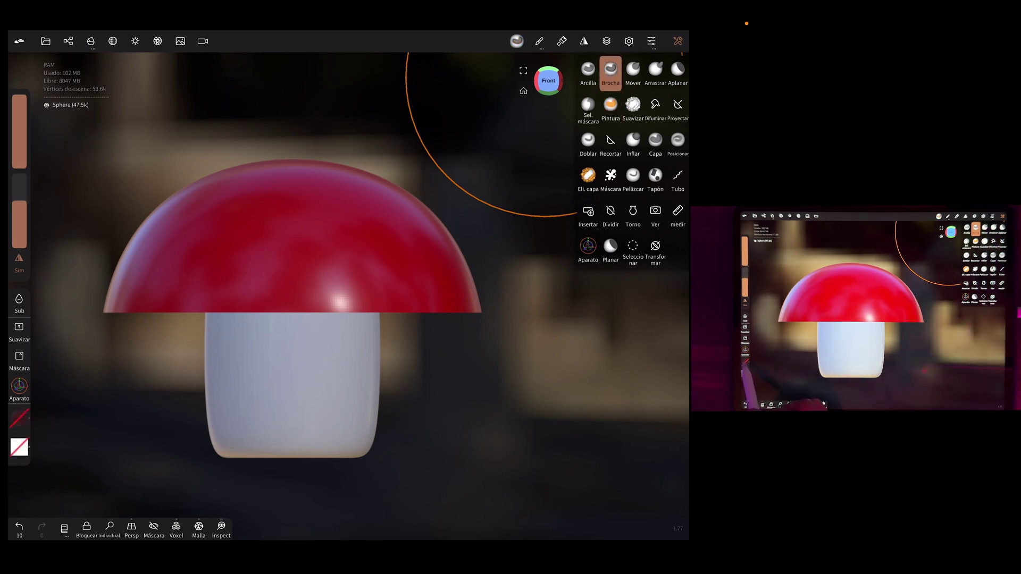
{"action": "left_click", "coordinate": [19, 418]}
{"action": "left_click_drag", "start_coordinate": [55, 401], "coordinate": [43, 395]}
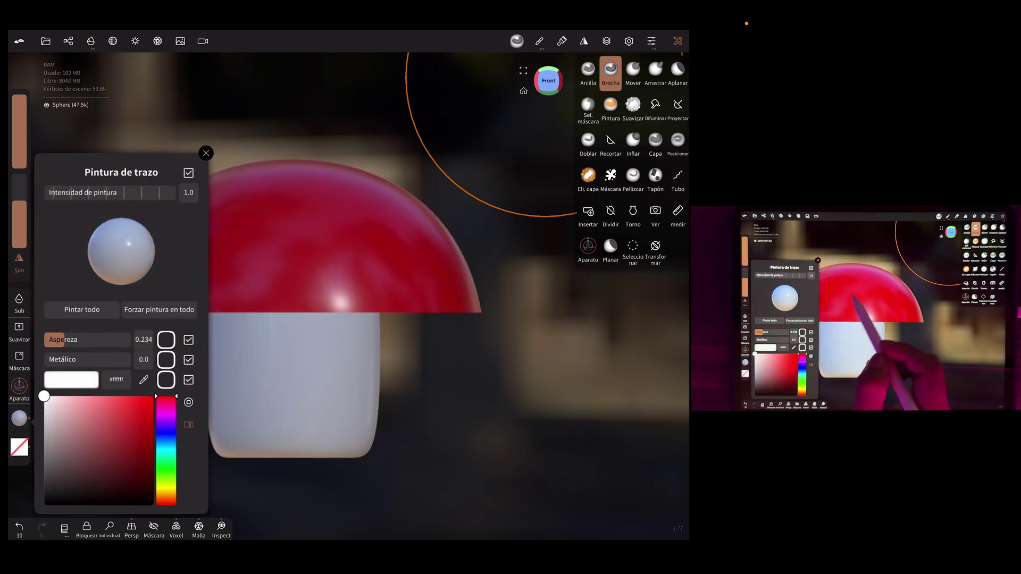
- Try raising white spots on the dome with Brush dabs, also at a smaller radius, and undo the strokes
{"action": "mouse_move", "coordinate": [301, 243]}
{"action": "left_mouse_down"}
{"action": "mouse_move", "coordinate": [294, 258]}
{"action": "mouse_move", "coordinate": [303, 229]}
{"action": "mouse_move", "coordinate": [294, 232]}
{"action": "left_mouse_up"}
{"action": "left_click_drag", "start_coordinate": [384, 331], "coordinate": [416, 309]}
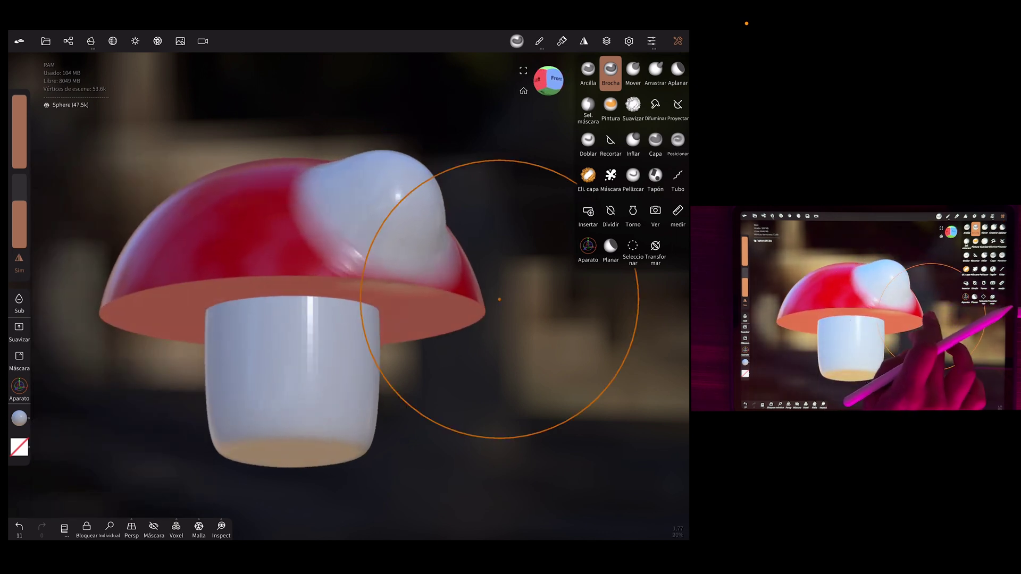
{"action": "key", "text": "ctrl+z"}
{"action": "scroll", "coordinate": [389, 348], "scroll_direction": "up", "scroll_amount": 3}
{"action": "left_click_drag", "start_coordinate": [388, 349], "coordinate": [432, 312]}
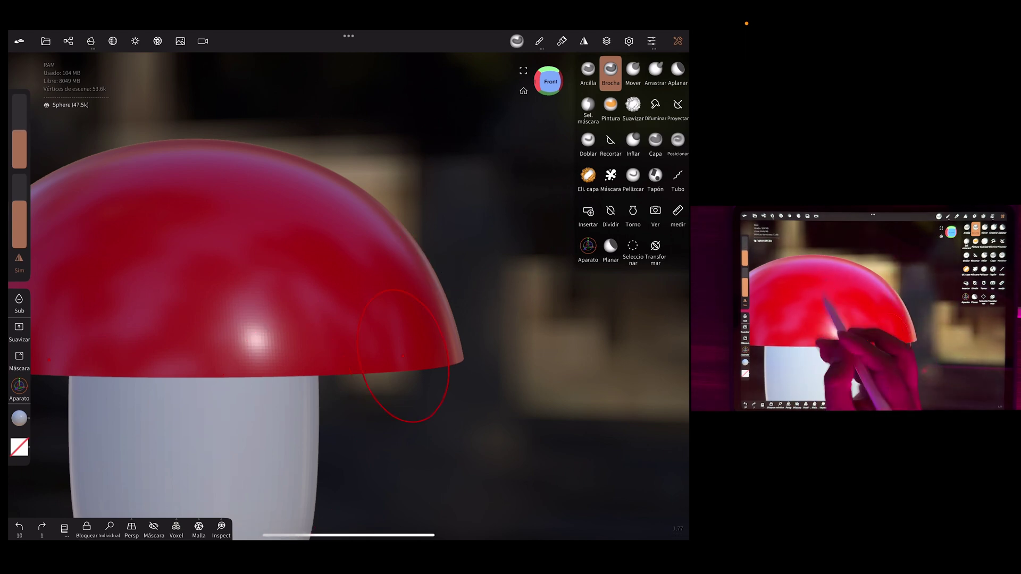
{"action": "mouse_move", "coordinate": [228, 250]}
{"action": "left_mouse_down"}
{"action": "mouse_move", "coordinate": [229, 269]}
{"action": "mouse_move", "coordinate": [229, 259]}
{"action": "left_mouse_up"}
{"action": "mouse_move", "coordinate": [532, 372]}
{"action": "middle_mouse_down"}
{"action": "mouse_move", "coordinate": [532, 405]}
{"action": "mouse_move", "coordinate": [510, 361]}
{"action": "middle_mouse_up"}
{"action": "middle_click_drag", "start_coordinate": [362, 353], "coordinate": [308, 329]}
{"action": "key", "text": "ctrl+z"}
{"action": "left_click", "coordinate": [548, 81]}
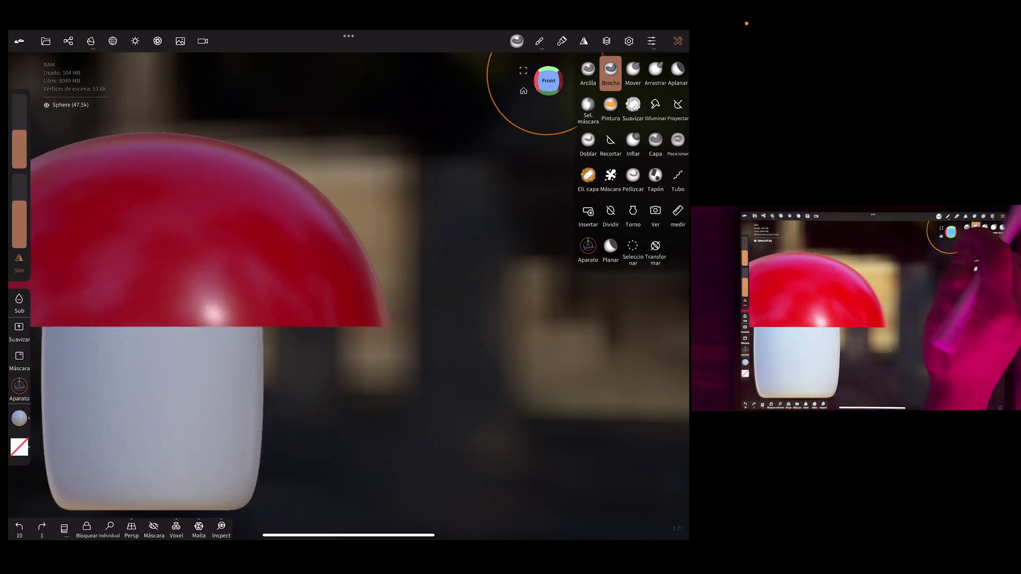
- Set the Brush stroke type to Agarre - radio dinámico, test it with a large white spot on the dome and undo that spot
{"action": "left_click", "coordinate": [538, 41]}
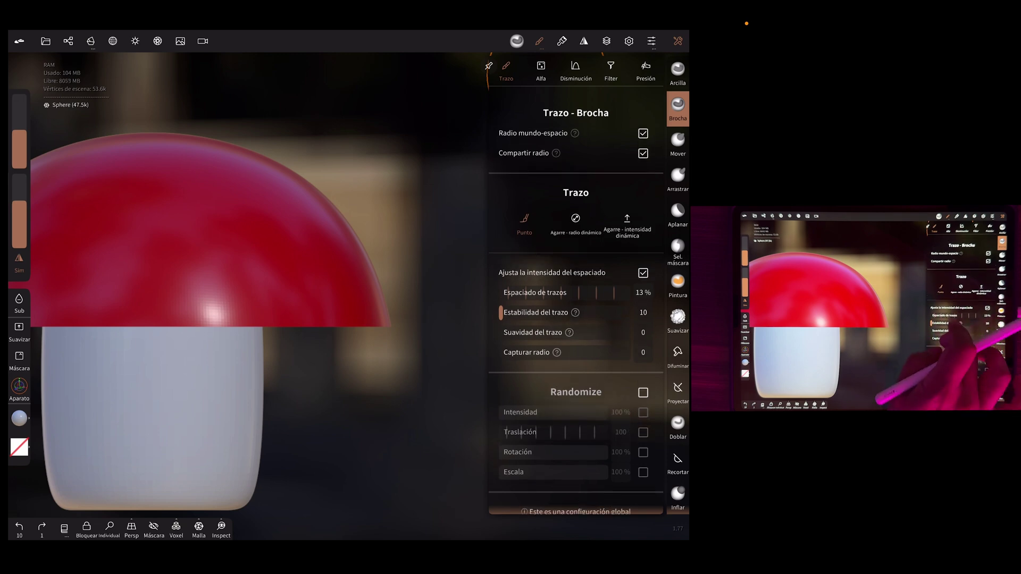
{"action": "left_click", "coordinate": [575, 216]}
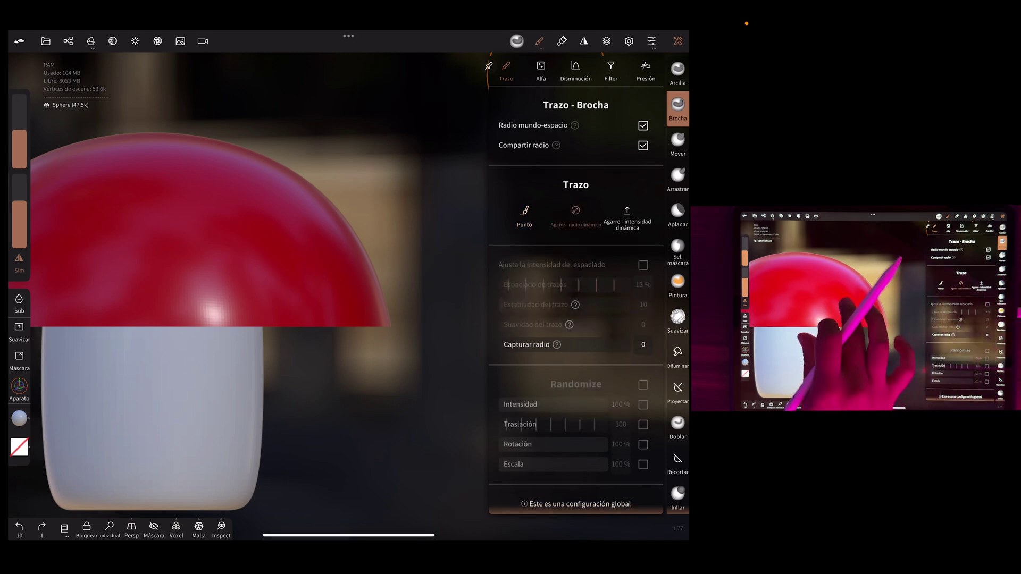
{"action": "mouse_move", "coordinate": [250, 317]}
{"action": "left_mouse_down"}
{"action": "mouse_move", "coordinate": [319, 340]}
{"action": "mouse_move", "coordinate": [343, 329]}
{"action": "left_mouse_up"}
{"action": "left_click_drag", "start_coordinate": [358, 286], "coordinate": [355, 335]}
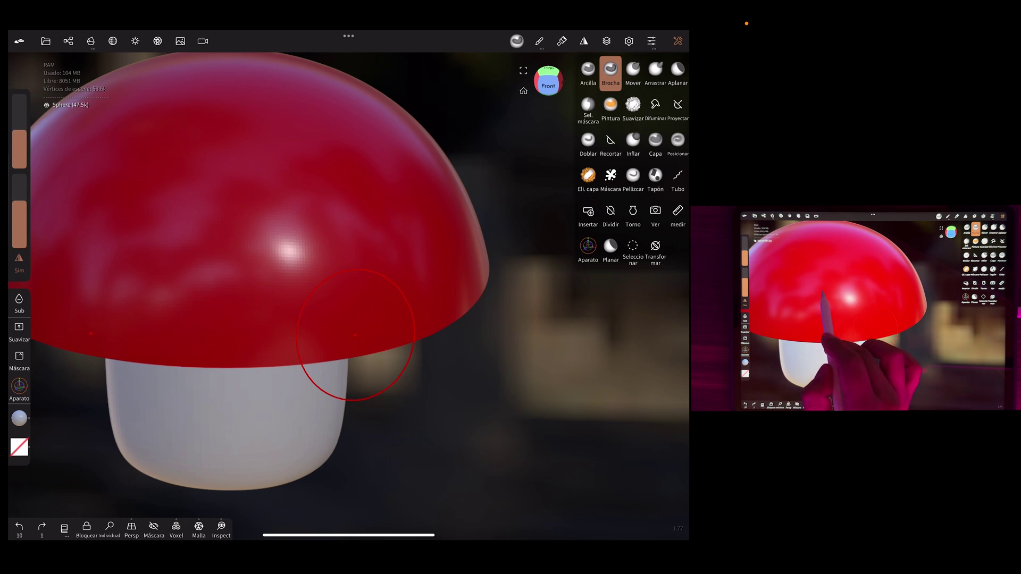
{"action": "mouse_move", "coordinate": [221, 238]}
{"action": "left_mouse_down"}
{"action": "mouse_move", "coordinate": [184, 305]}
{"action": "mouse_move", "coordinate": [191, 294]}
{"action": "mouse_move", "coordinate": [151, 326]}
{"action": "left_mouse_up"}
{"action": "mouse_move", "coordinate": [290, 382]}
{"action": "left_mouse_down"}
{"action": "mouse_move", "coordinate": [306, 353]}
{"action": "mouse_move", "coordinate": [289, 381]}
{"action": "mouse_move", "coordinate": [345, 367]}
{"action": "left_mouse_up"}
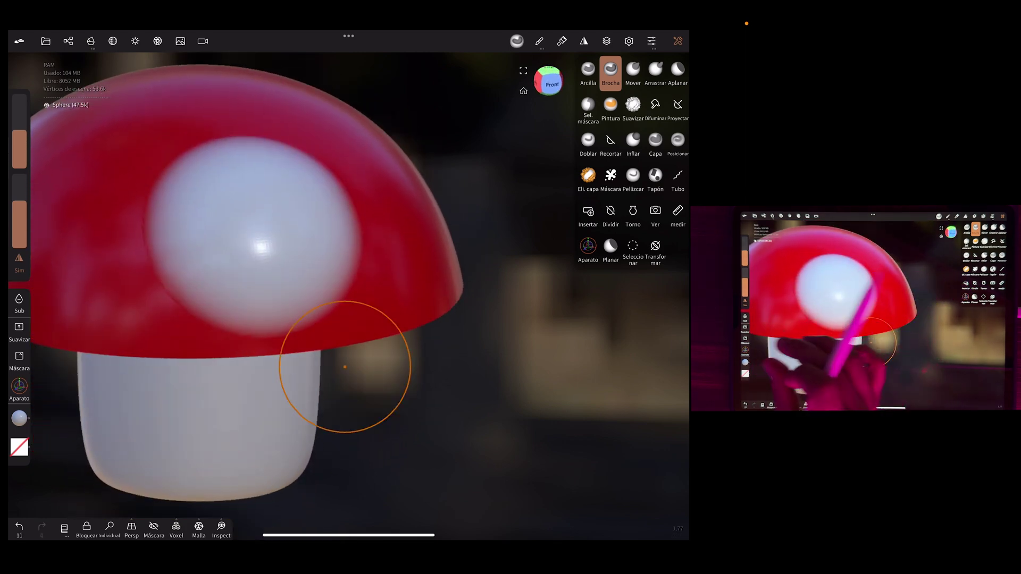
{"action": "key", "text": "ctrl+z"}
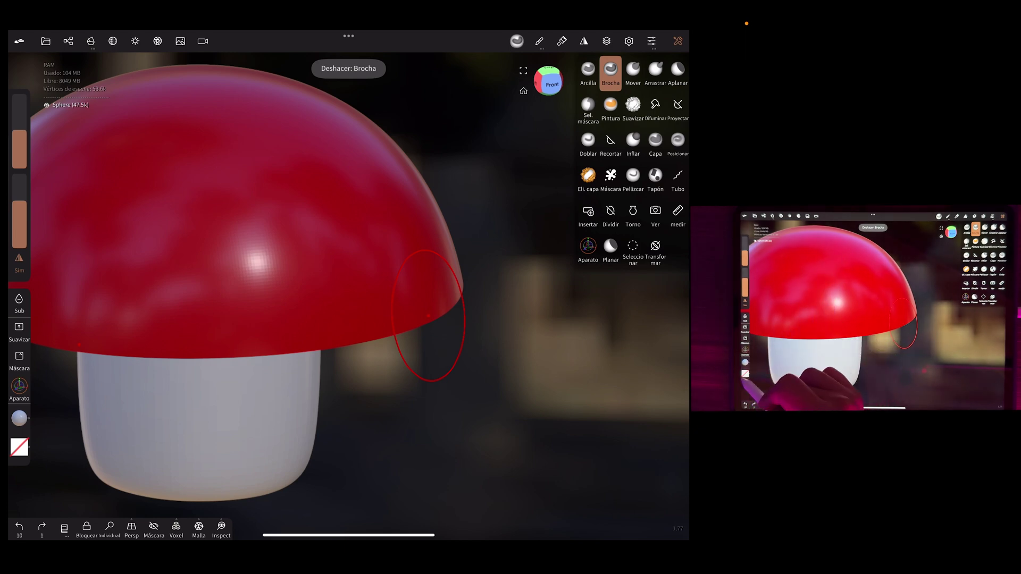
- Try stamping white spots with a square alpha, with and without symmetry, undo them, and restore no alpha with symmetry on
{"action": "left_click", "coordinate": [19, 446]}
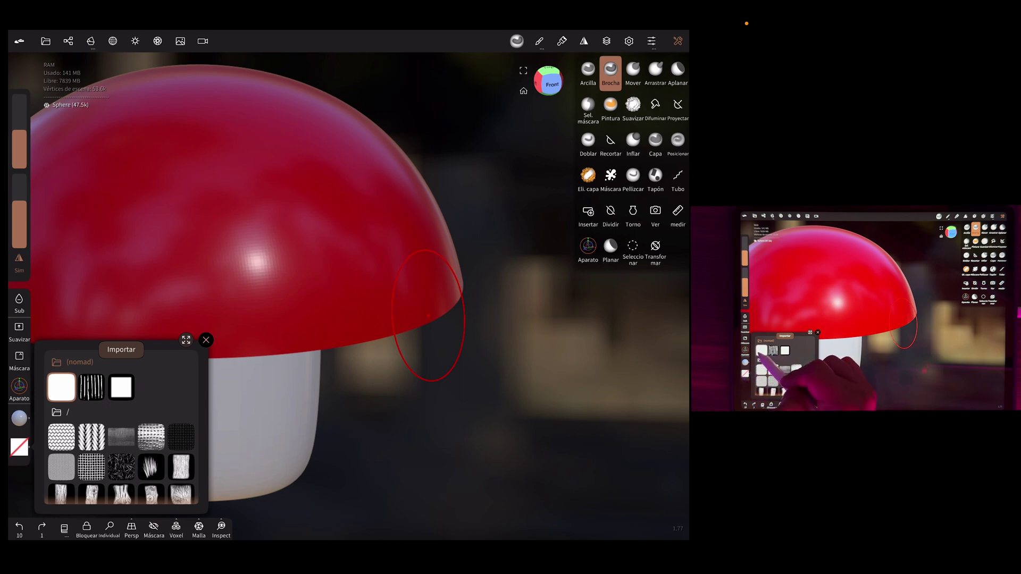
{"action": "left_click_drag", "start_coordinate": [216, 226], "coordinate": [153, 276]}
{"action": "key", "text": "ctrl+z"}
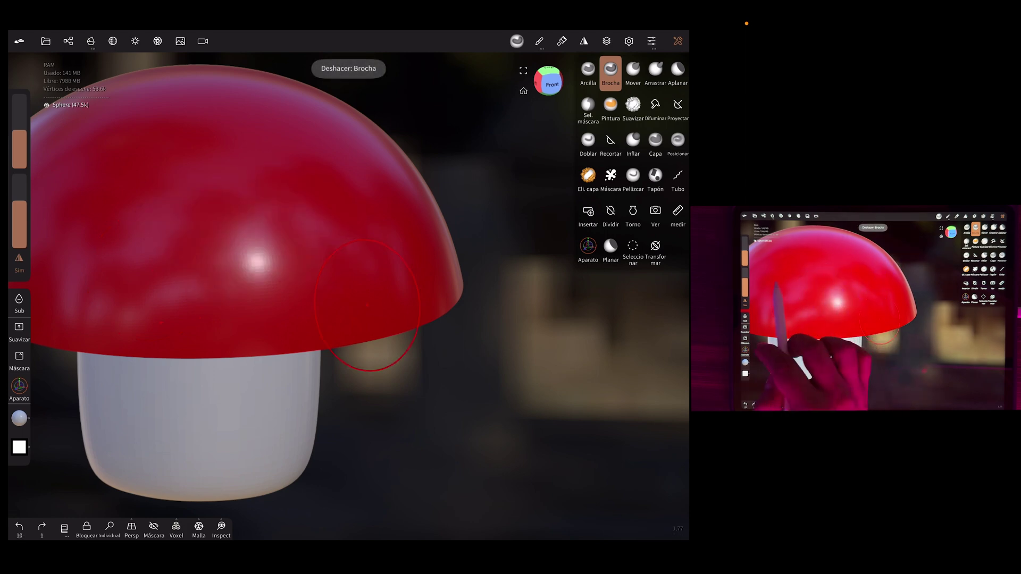
{"action": "left_click_drag", "start_coordinate": [119, 212], "coordinate": [63, 288]}
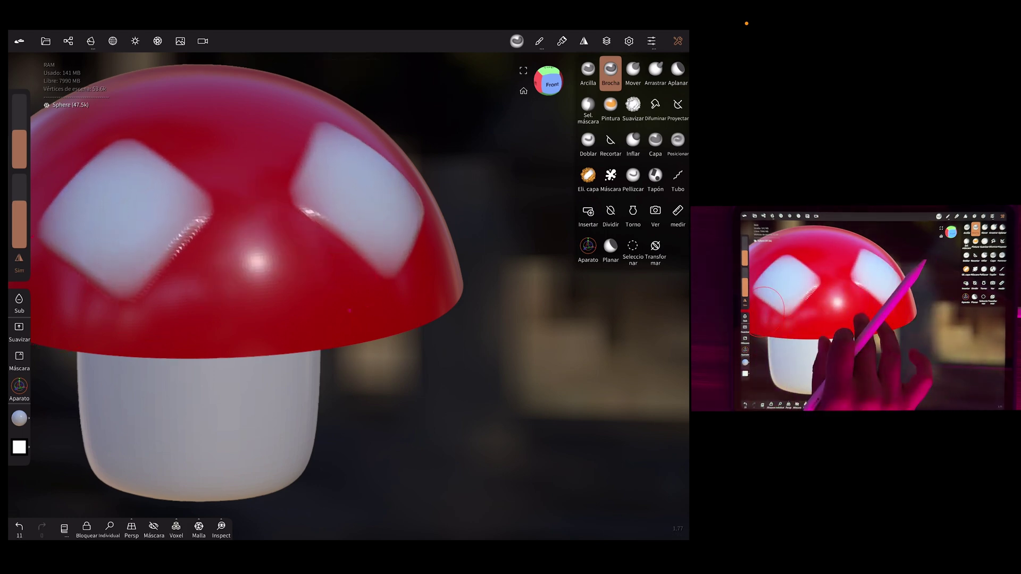
{"action": "key", "text": "ctrl+z"}
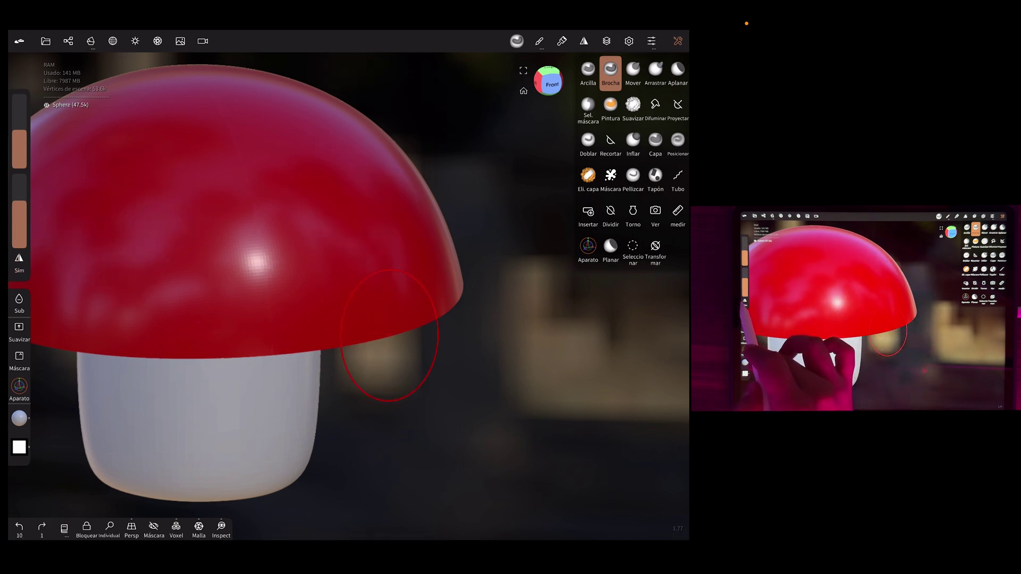
{"action": "left_click_drag", "start_coordinate": [156, 222], "coordinate": [70, 291]}
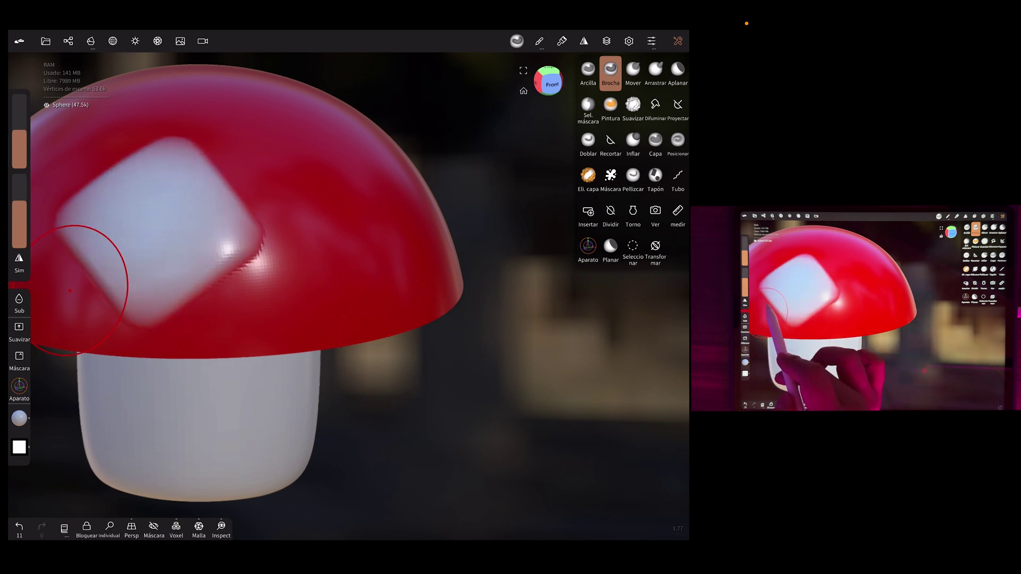
{"action": "key", "text": "ctrl+z"}
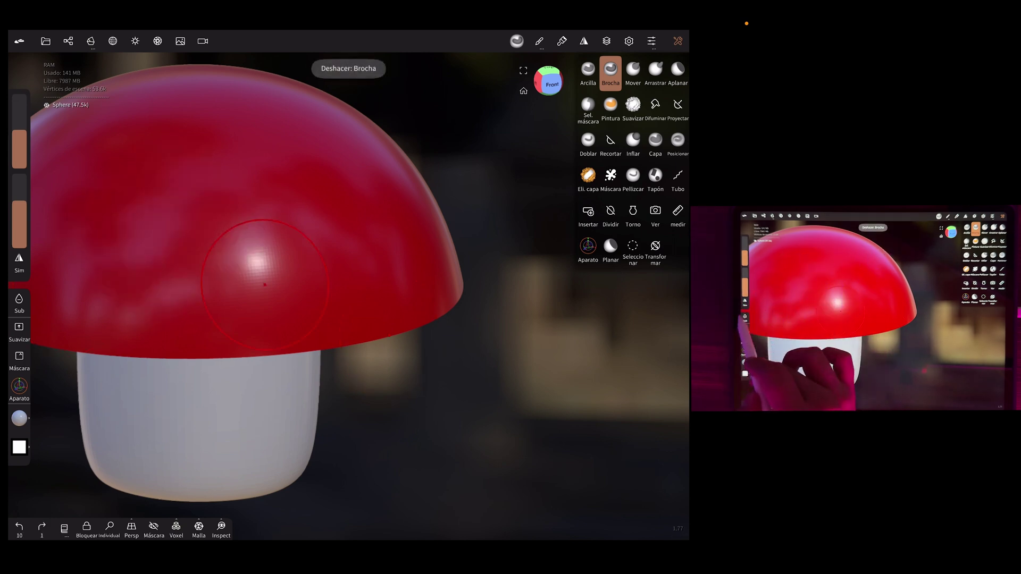
{"action": "left_click", "coordinate": [19, 448]}
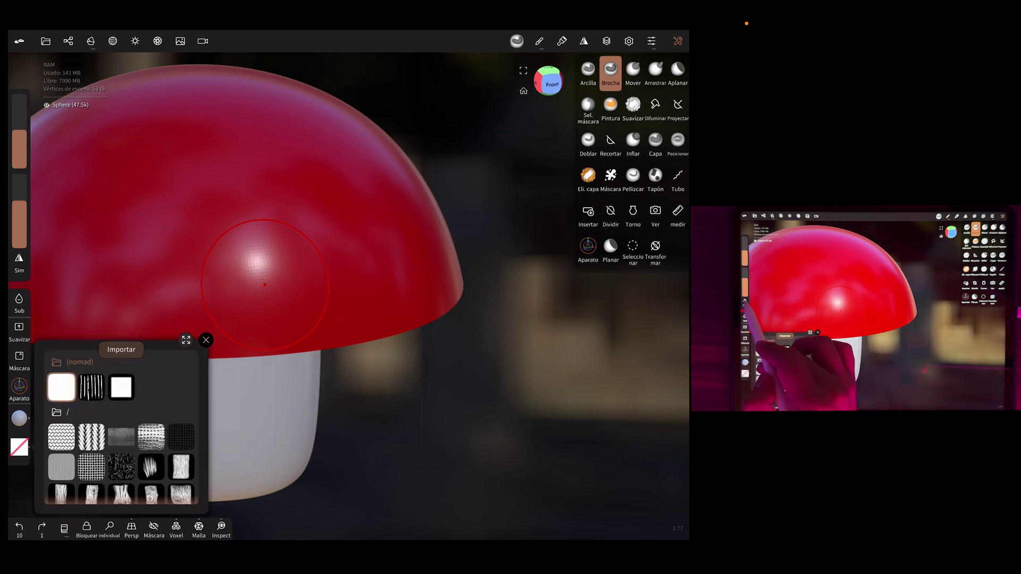
{"action": "left_click", "coordinate": [20, 262]}
- Stamp raised round white spots of varying size symmetrically around the whole dome, including small ones at the front
{"action": "left_click_drag", "start_coordinate": [137, 234], "coordinate": [85, 288]}
{"action": "left_click_drag", "start_coordinate": [242, 250], "coordinate": [353, 333]}
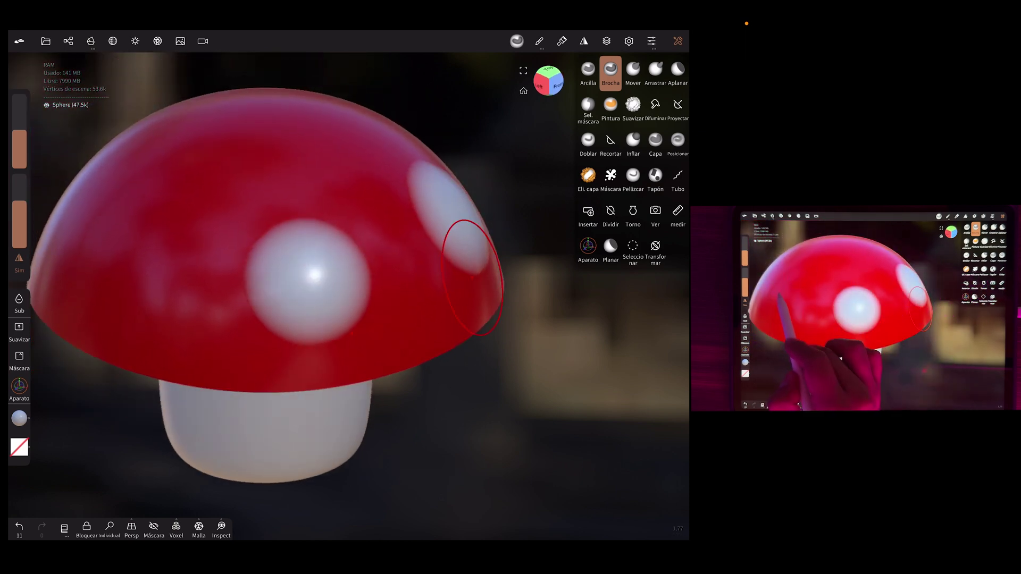
{"action": "left_click_drag", "start_coordinate": [101, 297], "coordinate": [321, 299]}
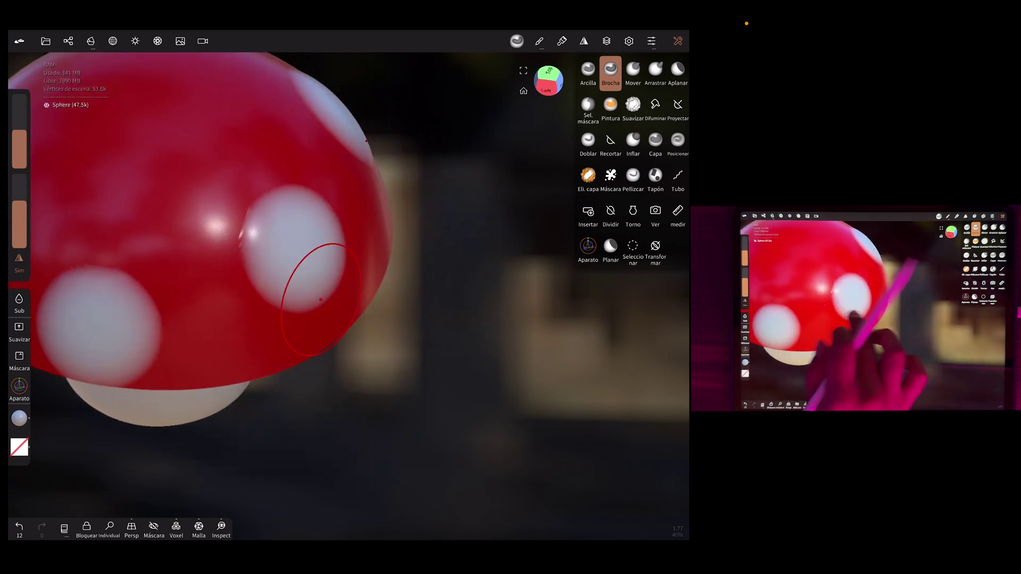
{"action": "left_click_drag", "start_coordinate": [149, 177], "coordinate": [152, 181]}
{"action": "left_click_drag", "start_coordinate": [239, 297], "coordinate": [350, 307]}
{"action": "left_click_drag", "start_coordinate": [159, 324], "coordinate": [153, 373]}
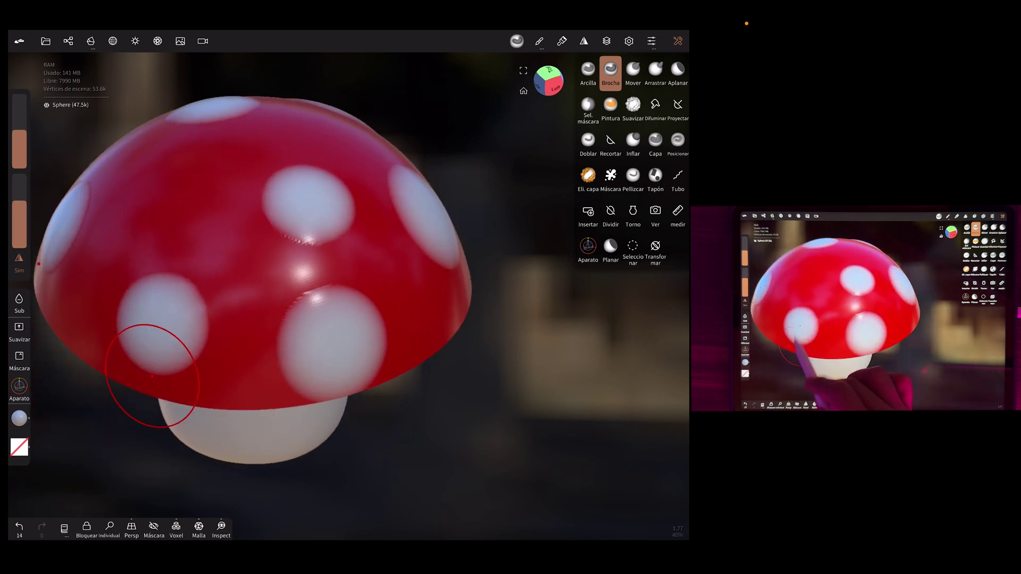
{"action": "left_click_drag", "start_coordinate": [295, 234], "coordinate": [277, 261]}
{"action": "left_click_drag", "start_coordinate": [173, 243], "coordinate": [179, 280]}
{"action": "left_click_drag", "start_coordinate": [380, 305], "coordinate": [271, 387]}
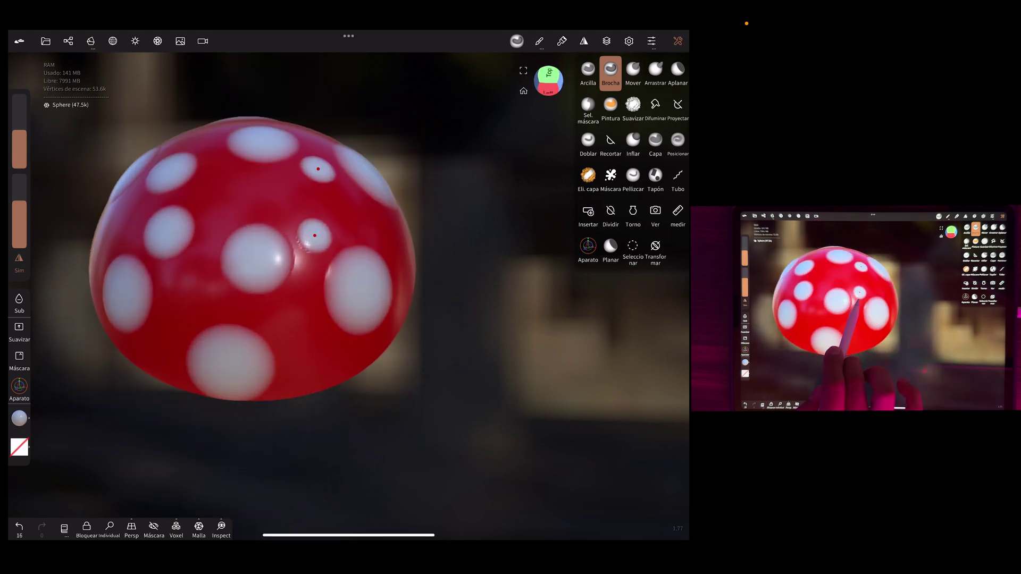
{"action": "left_click_drag", "start_coordinate": [373, 367], "coordinate": [319, 229]}
{"action": "scroll", "coordinate": [298, 266], "scroll_direction": "up", "scroll_amount": 3}
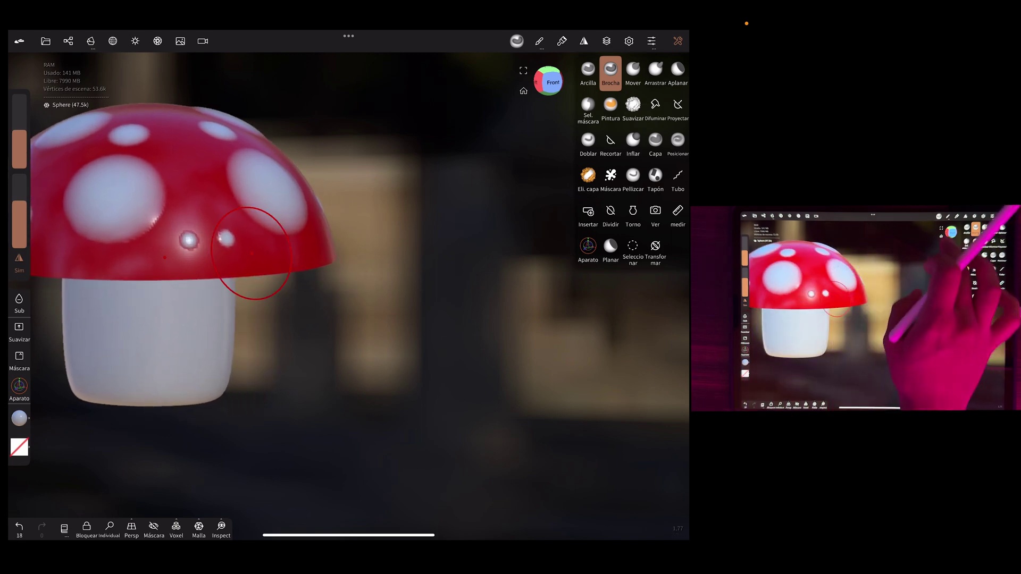
{"action": "left_click", "coordinate": [547, 81]}
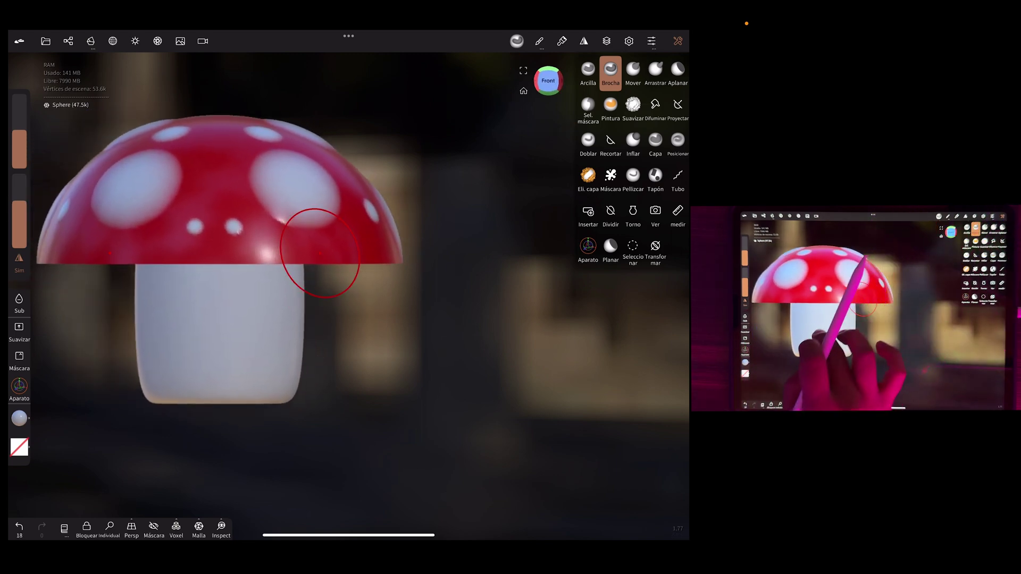
- Select the cylinder stem and paint all of it beige #ffd09b
{"action": "left_click", "coordinate": [227, 352]}
{"action": "left_click", "coordinate": [19, 418]}
{"action": "left_click_drag", "start_coordinate": [51, 400], "coordinate": [87, 396]}
{"action": "left_click_drag", "start_coordinate": [166, 396], "coordinate": [166, 496]}
{"action": "left_click_drag", "start_coordinate": [53, 399], "coordinate": [92, 396]}
{"action": "left_click", "coordinate": [82, 309]}
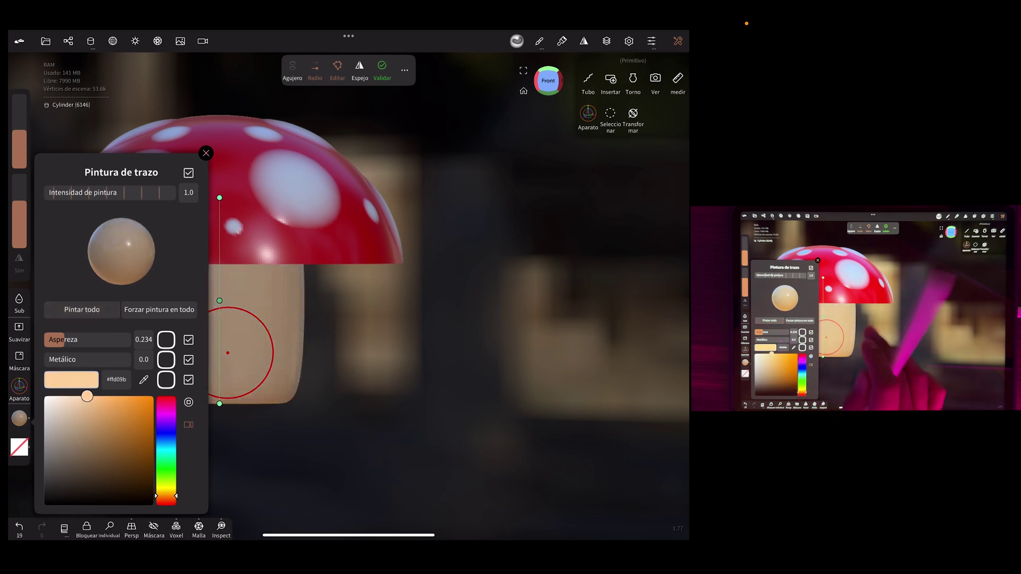
- Add a box primitive to the scene
{"action": "left_click", "coordinate": [206, 153]}
{"action": "scroll", "coordinate": [238, 298], "scroll_direction": "up", "scroll_amount": 3}
{"action": "scroll", "coordinate": [354, 365], "scroll_direction": "down", "scroll_amount": 2}
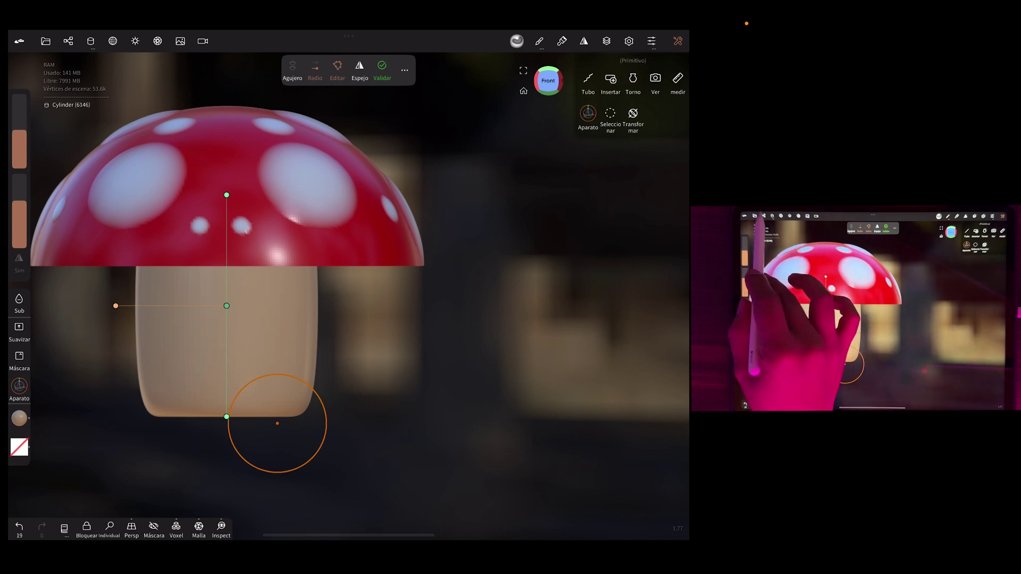
{"action": "left_click", "coordinate": [68, 41]}
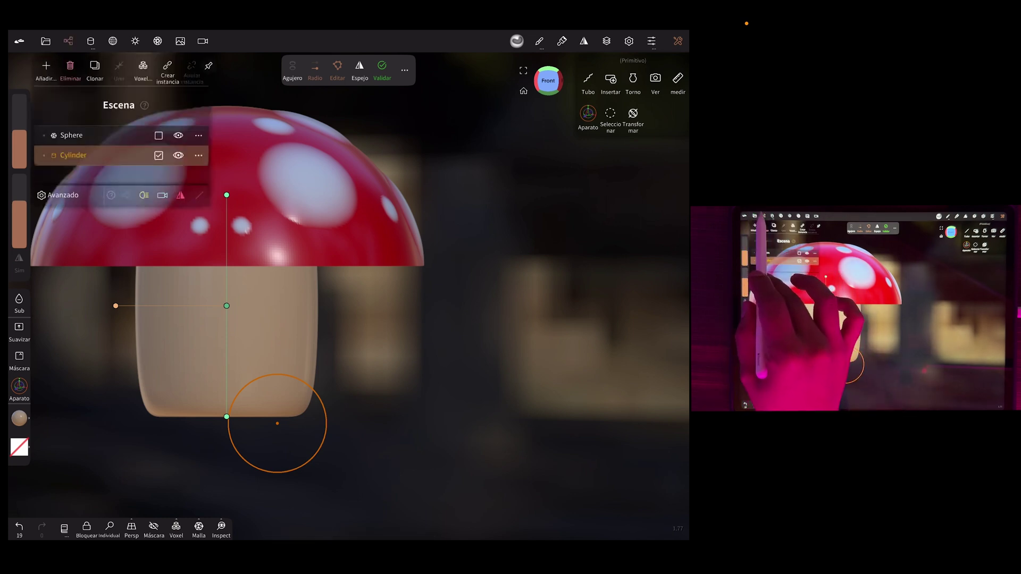
{"action": "left_click", "coordinate": [45, 65]}
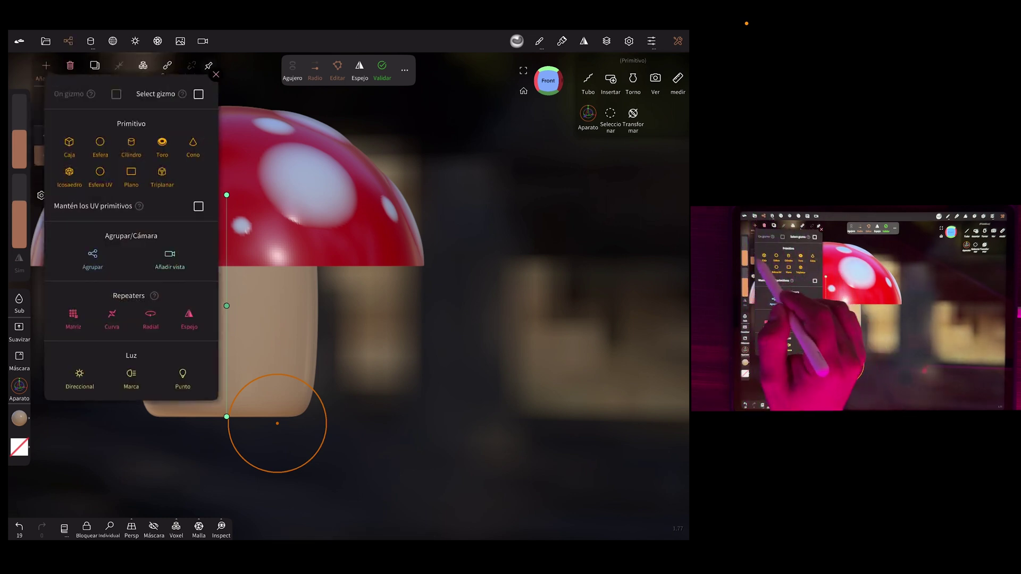
{"action": "left_click", "coordinate": [69, 142]}
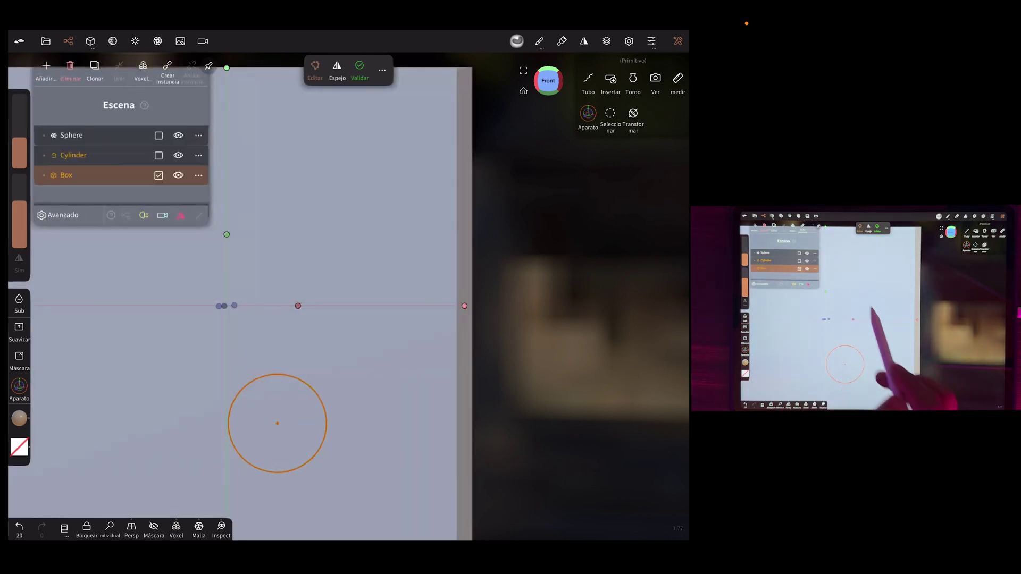
- Scale the box down to a small cube and move it in front of the mushroom stem
{"action": "left_click", "coordinate": [588, 117]}
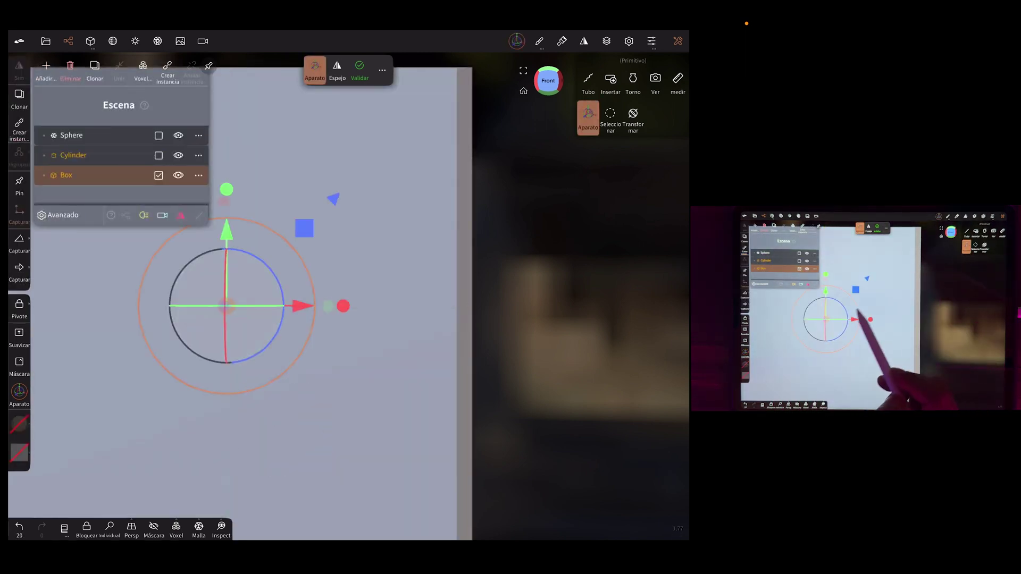
{"action": "left_click", "coordinate": [302, 229]}
{"action": "left_click_drag", "start_coordinate": [257, 295], "coordinate": [241, 305]}
{"action": "left_click_drag", "start_coordinate": [383, 324], "coordinate": [240, 399]}
{"action": "left_click_drag", "start_coordinate": [202, 302], "coordinate": [108, 345]}
{"action": "left_click_drag", "start_coordinate": [346, 394], "coordinate": [494, 266]}
{"action": "left_click", "coordinate": [549, 80]}
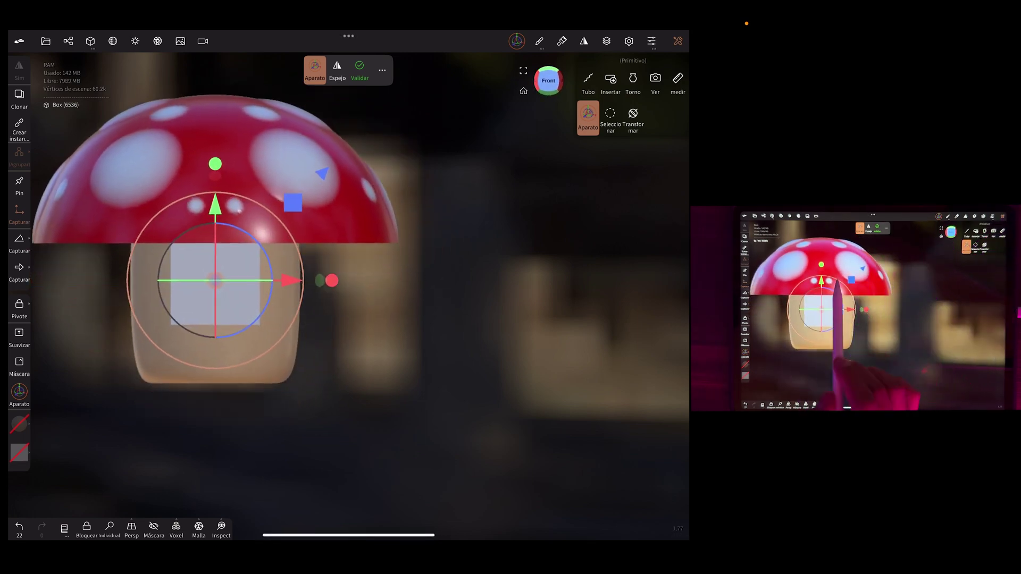
- Shift the box left of the stem's centre, shrink it further and stretch it vertically into a narrow upright block
{"action": "left_click_drag", "start_coordinate": [292, 203], "coordinate": [267, 231]}
{"action": "left_click_drag", "start_coordinate": [274, 308], "coordinate": [234, 304]}
{"action": "left_click_drag", "start_coordinate": [187, 173], "coordinate": [188, 124]}
{"action": "scroll", "coordinate": [239, 345], "scroll_direction": "up", "scroll_amount": 3}
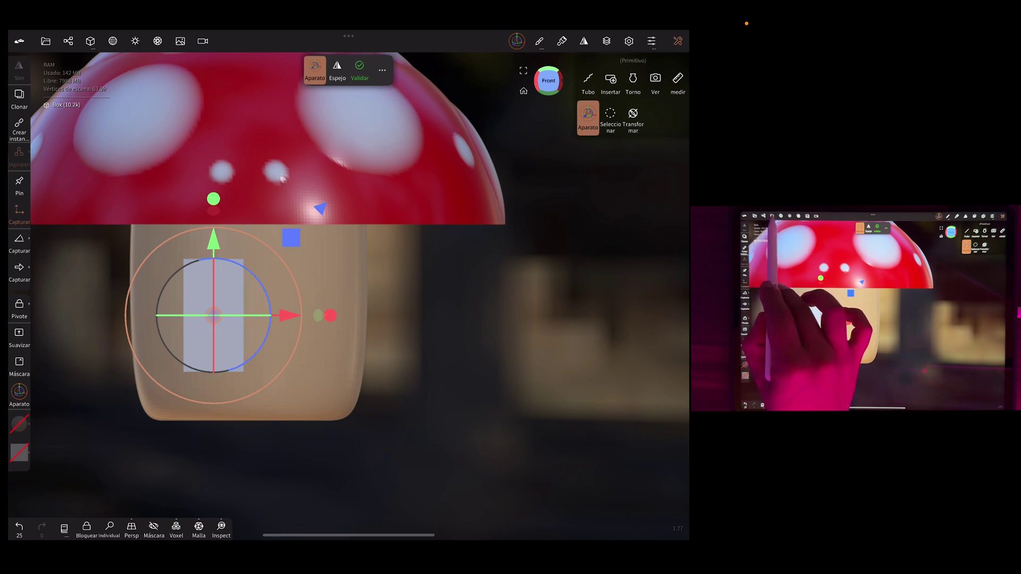
- Set the box's Division X to 1, raise Postsubdivisión to round its edges, and validate the primitive
{"action": "left_click", "coordinate": [90, 41]}
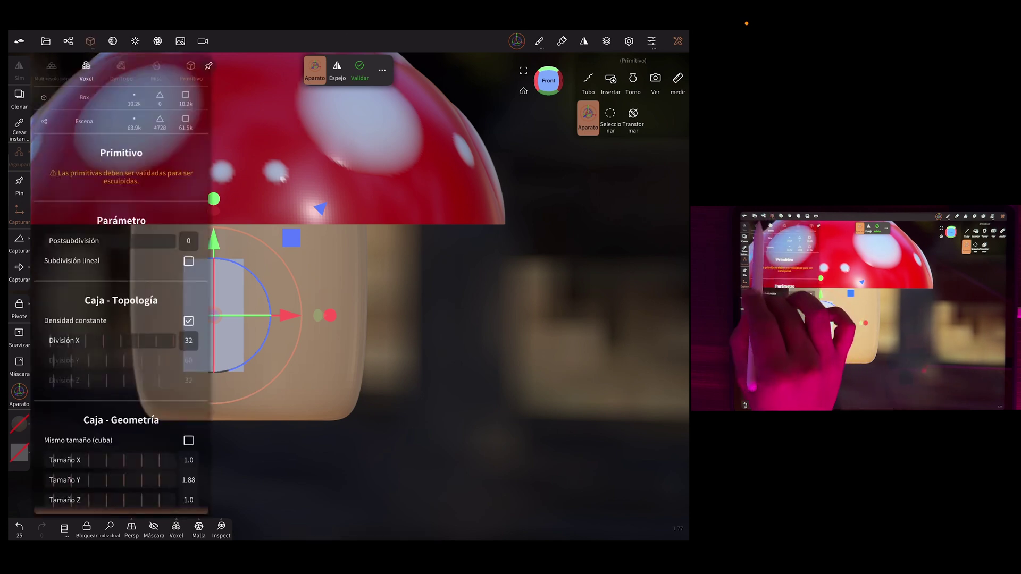
{"action": "left_click_drag", "start_coordinate": [155, 341], "coordinate": [98, 341]}
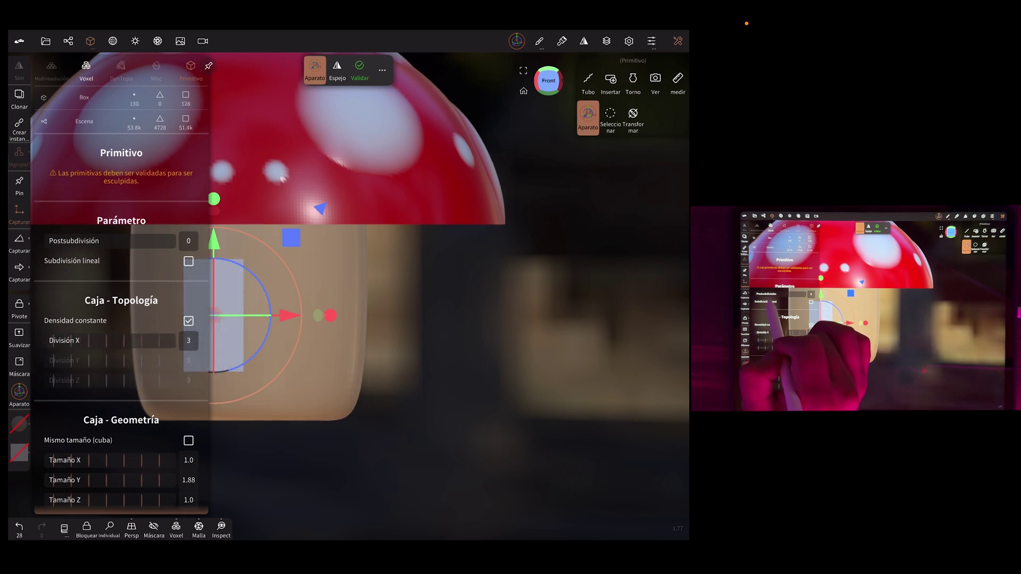
{"action": "mouse_move", "coordinate": [88, 241]}
{"action": "left_mouse_down"}
{"action": "mouse_move", "coordinate": [109, 241]}
{"action": "mouse_move", "coordinate": [59, 241]}
{"action": "mouse_move", "coordinate": [74, 240]}
{"action": "left_mouse_up"}
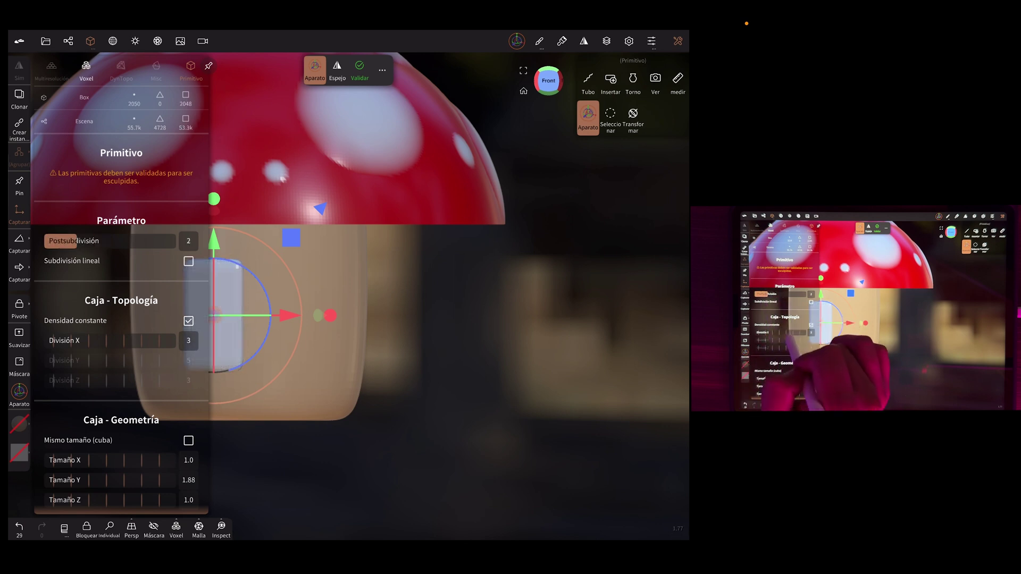
{"action": "left_click_drag", "start_coordinate": [101, 340], "coordinate": [88, 340]}
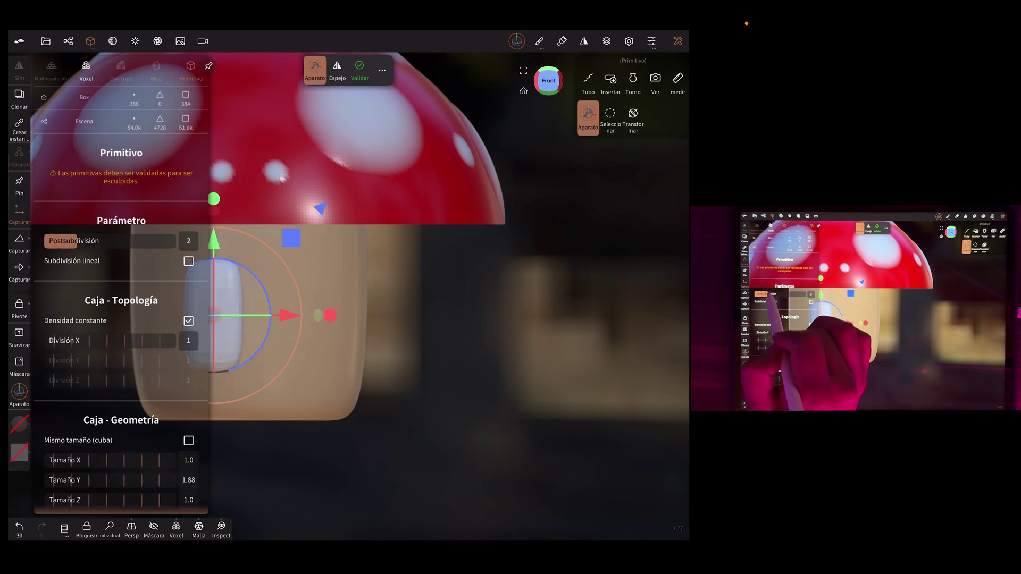
{"action": "left_click_drag", "start_coordinate": [77, 241], "coordinate": [94, 241]}
{"action": "left_click", "coordinate": [513, 164]}
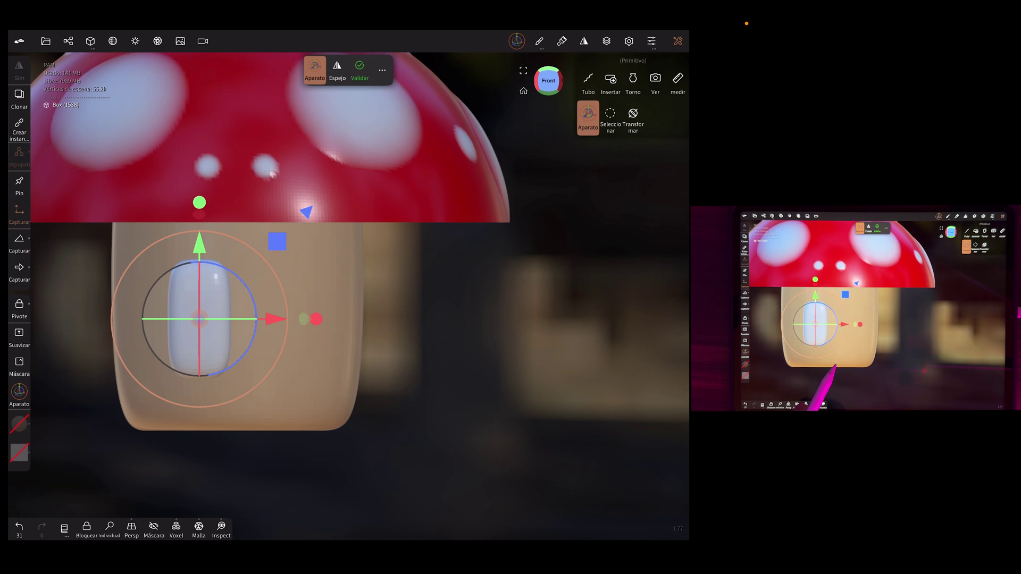
{"action": "left_click", "coordinate": [359, 69]}
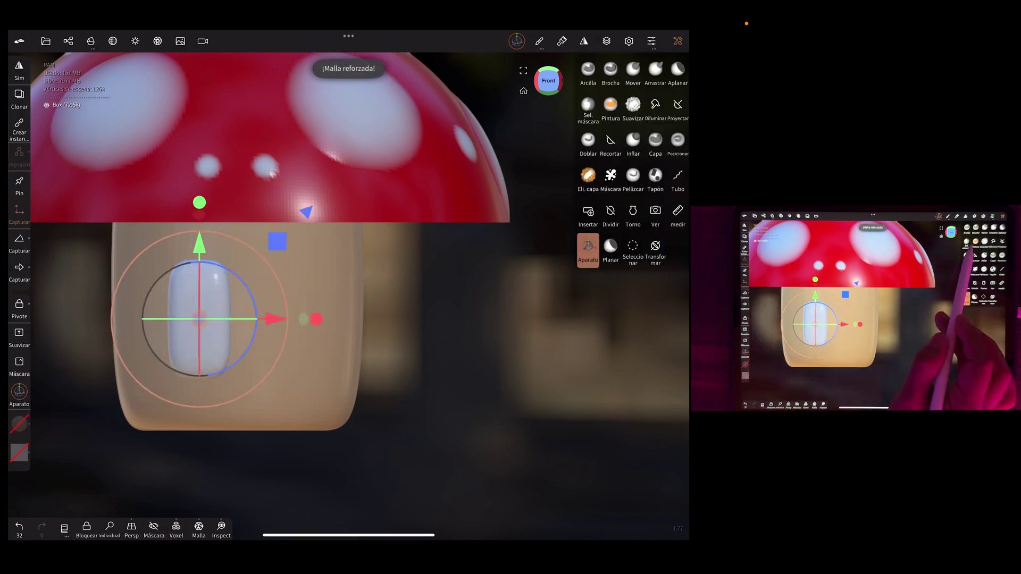
- Paint the whole box black #000000 with roughness (Aspereza) 0.0 and Metálico 0.0
{"action": "left_click", "coordinate": [610, 106]}
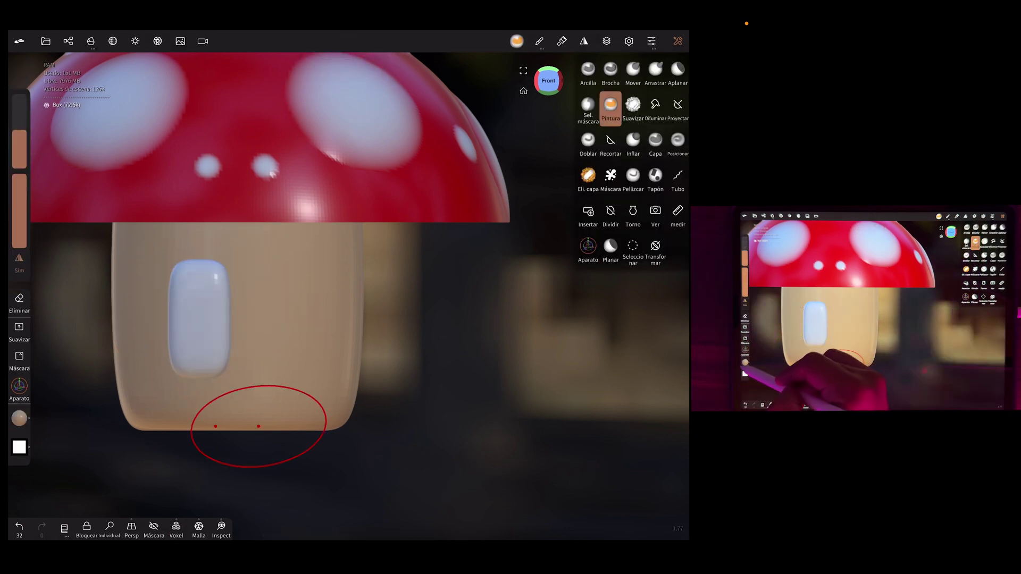
{"action": "left_click", "coordinate": [19, 418]}
{"action": "left_click_drag", "start_coordinate": [85, 394], "coordinate": [153, 505]}
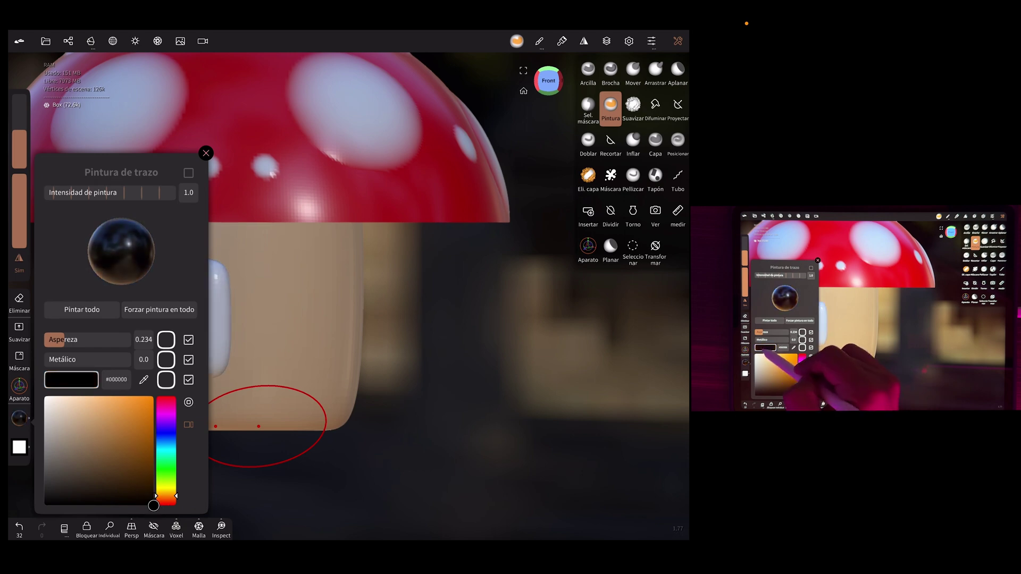
{"action": "mouse_move", "coordinate": [66, 360]}
{"action": "left_mouse_down"}
{"action": "mouse_move", "coordinate": [97, 360]}
{"action": "mouse_move", "coordinate": [56, 360]}
{"action": "mouse_move", "coordinate": [70, 346]}
{"action": "mouse_move", "coordinate": [44, 339]}
{"action": "left_mouse_up"}
{"action": "left_click", "coordinate": [314, 365]}
{"action": "left_click", "coordinate": [19, 418]}
{"action": "left_click", "coordinate": [19, 418]}
{"action": "left_click", "coordinate": [20, 418]}
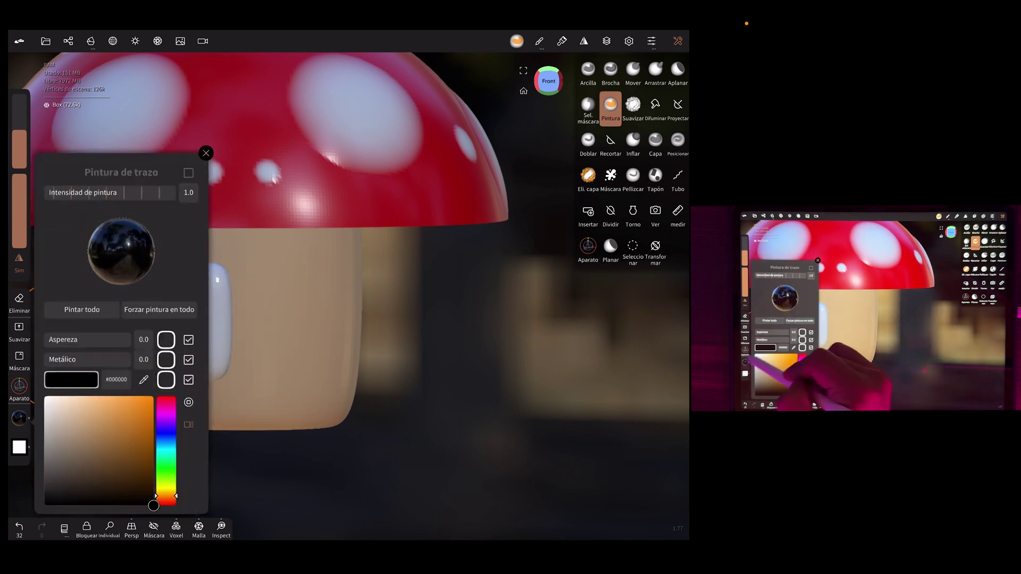
{"action": "left_click", "coordinate": [82, 309]}
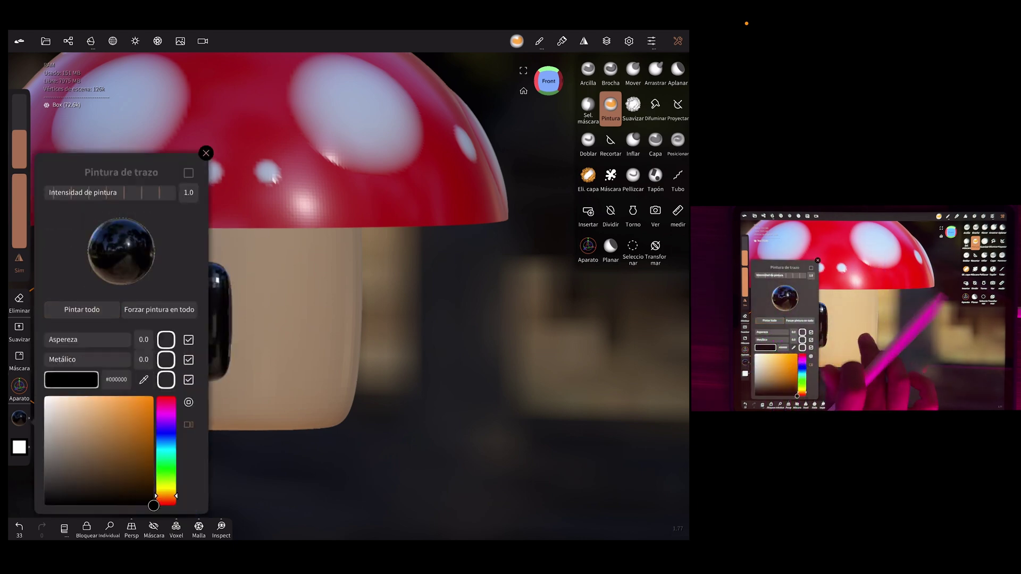
- Push the black box back against the stem's front face and scale it down slightly as the left eye
{"action": "mouse_move", "coordinate": [333, 340]}
{"action": "left_mouse_down"}
{"action": "mouse_move", "coordinate": [338, 319]}
{"action": "mouse_move", "coordinate": [314, 338]}
{"action": "mouse_move", "coordinate": [186, 322]}
{"action": "left_mouse_up"}
{"action": "left_click", "coordinate": [588, 250]}
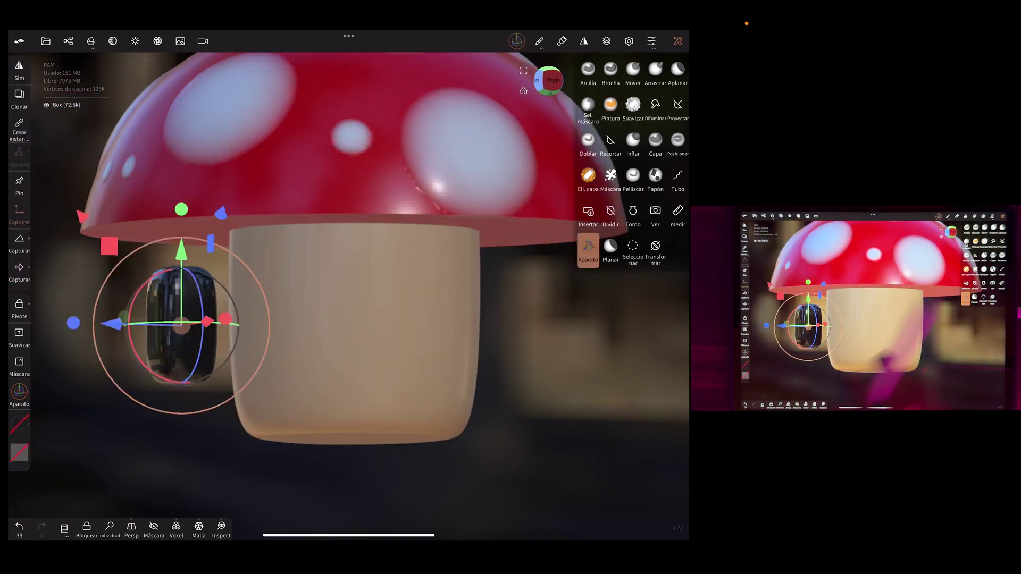
{"action": "left_click_drag", "start_coordinate": [111, 325], "coordinate": [160, 325]}
{"action": "left_click_drag", "start_coordinate": [381, 378], "coordinate": [418, 388]}
{"action": "left_click", "coordinate": [540, 80]}
{"action": "left_click", "coordinate": [556, 82]}
{"action": "middle_click_drag", "start_coordinate": [340, 354], "coordinate": [285, 356]}
{"action": "left_click_drag", "start_coordinate": [255, 306], "coordinate": [238, 329]}
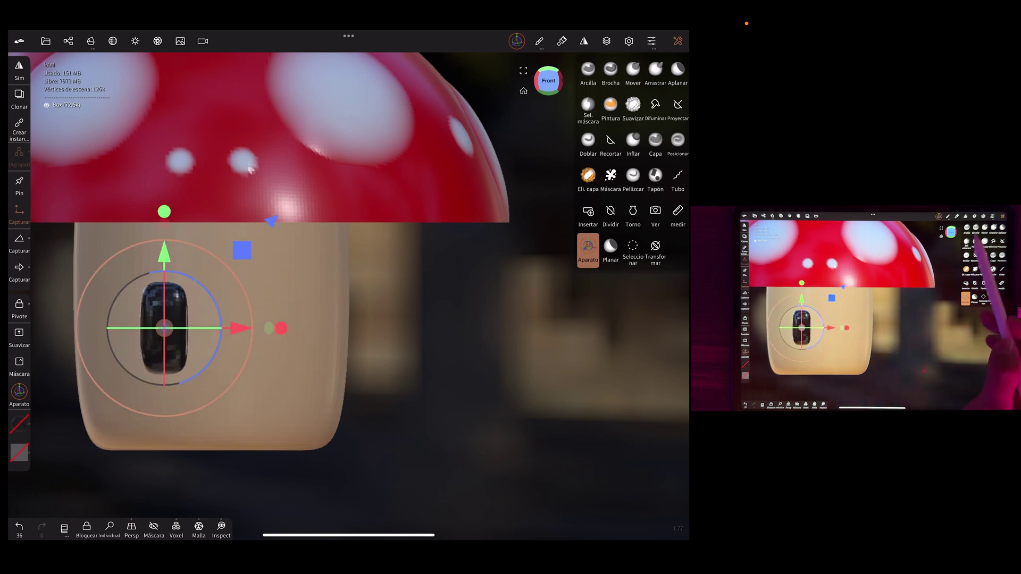
- Enable symmetry on the eye box and try duplicating it from left to right with the Local method
{"action": "left_click", "coordinate": [584, 41]}
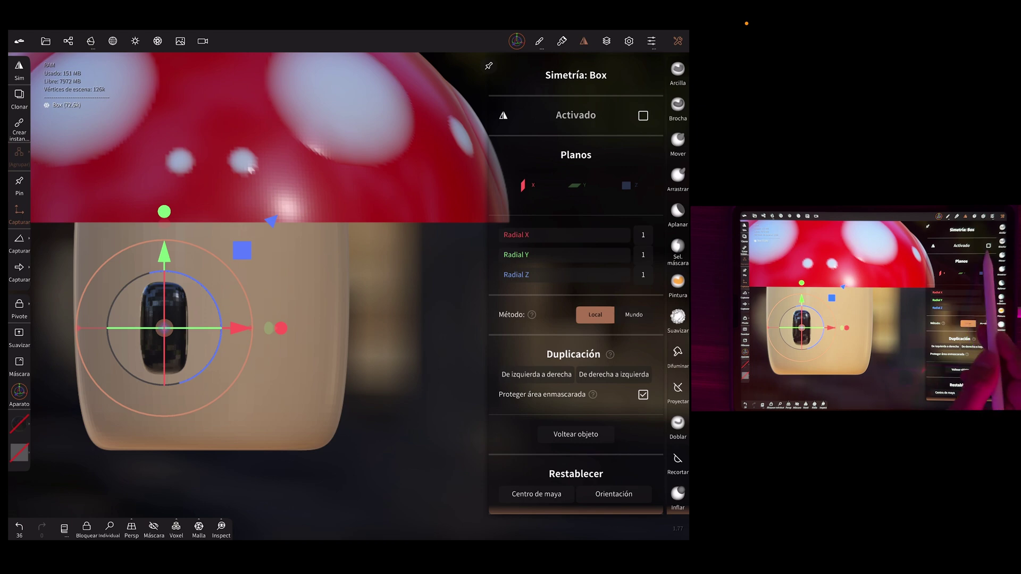
{"action": "left_click", "coordinate": [643, 115]}
{"action": "scroll", "coordinate": [576, 319], "scroll_direction": "down", "scroll_amount": 3}
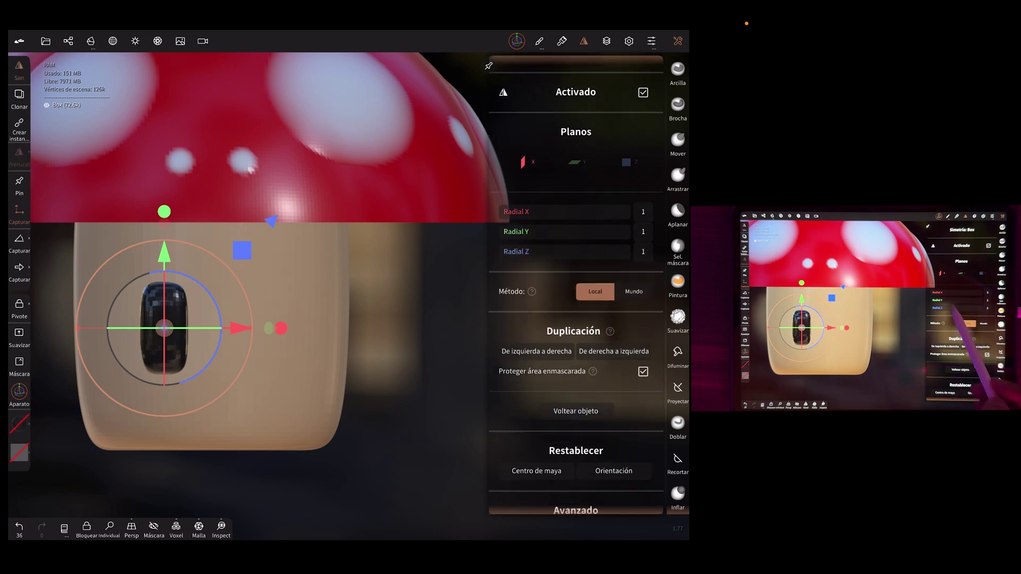
{"action": "left_click", "coordinate": [536, 234]}
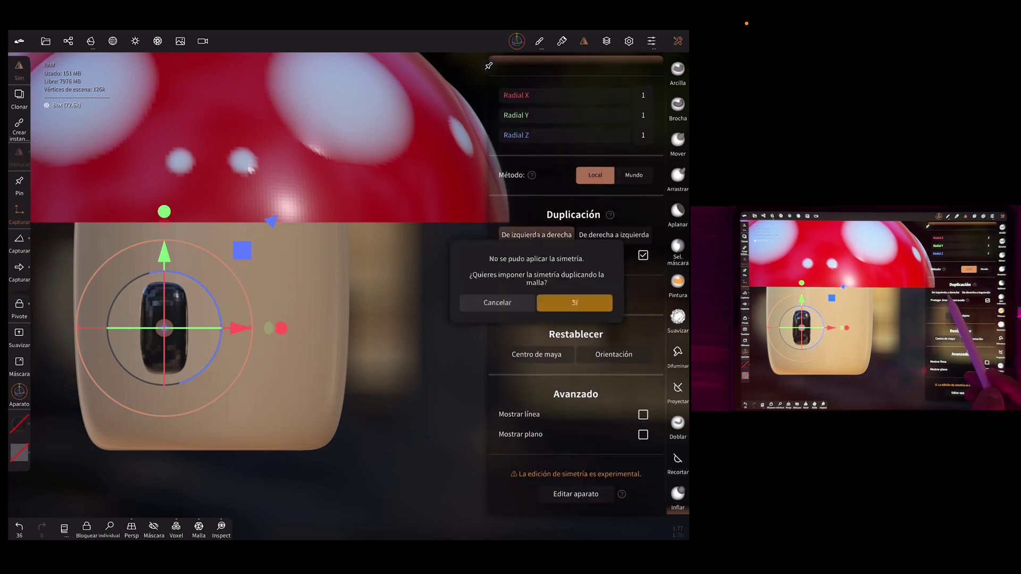
{"action": "left_click", "coordinate": [610, 183]}
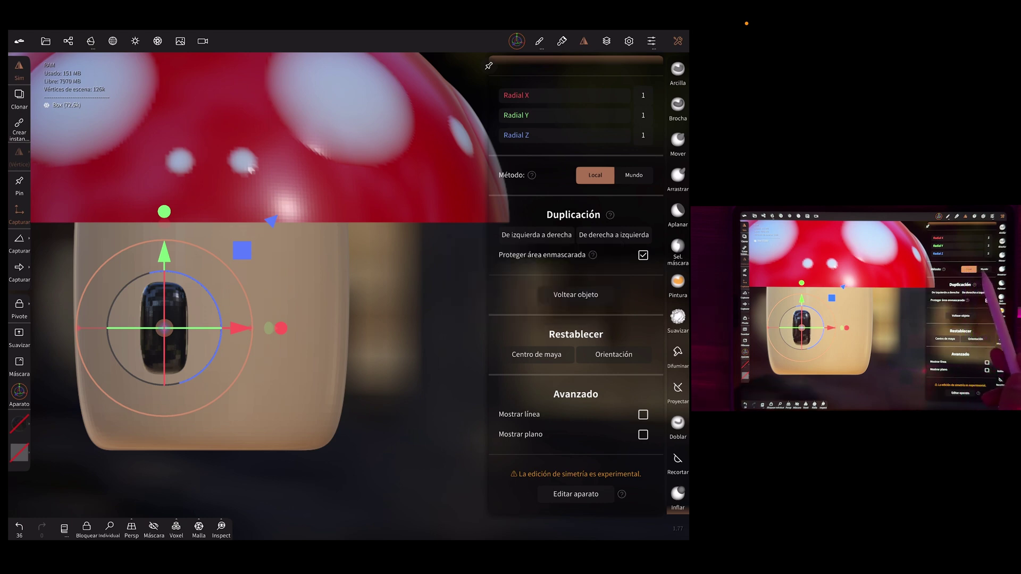
- Switch the symmetry method to Mundo and duplicate the eye from left to right, imposing symmetry by duplicating the mesh
{"action": "left_click", "coordinate": [633, 175]}
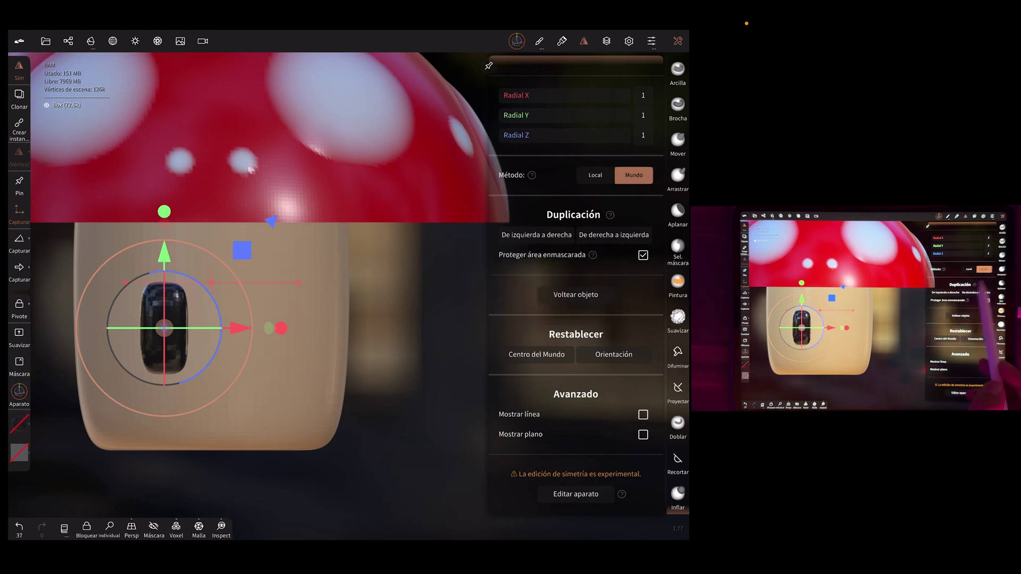
{"action": "left_click", "coordinate": [536, 235]}
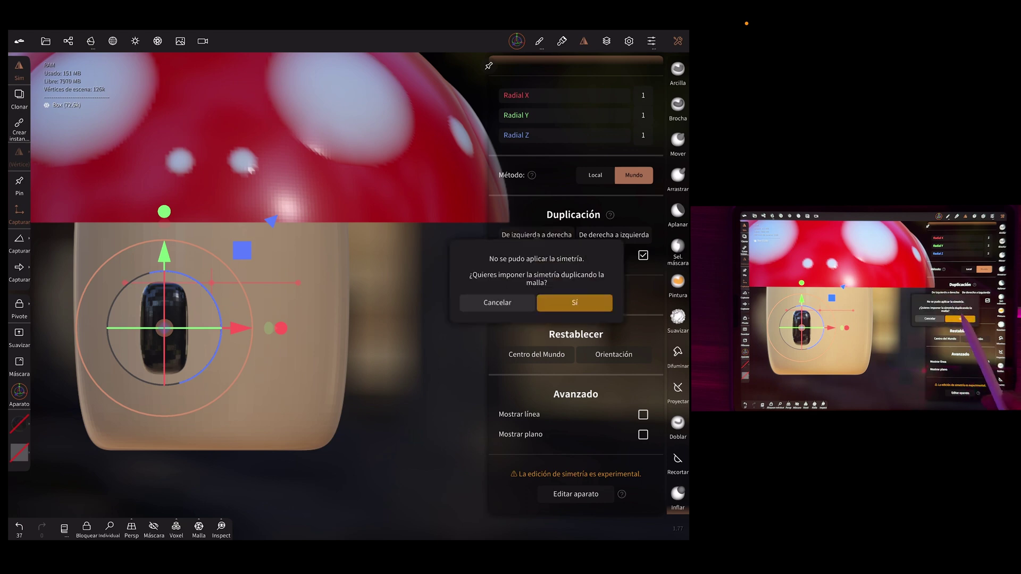
{"action": "left_click", "coordinate": [574, 301]}
{"action": "left_click", "coordinate": [297, 314]}
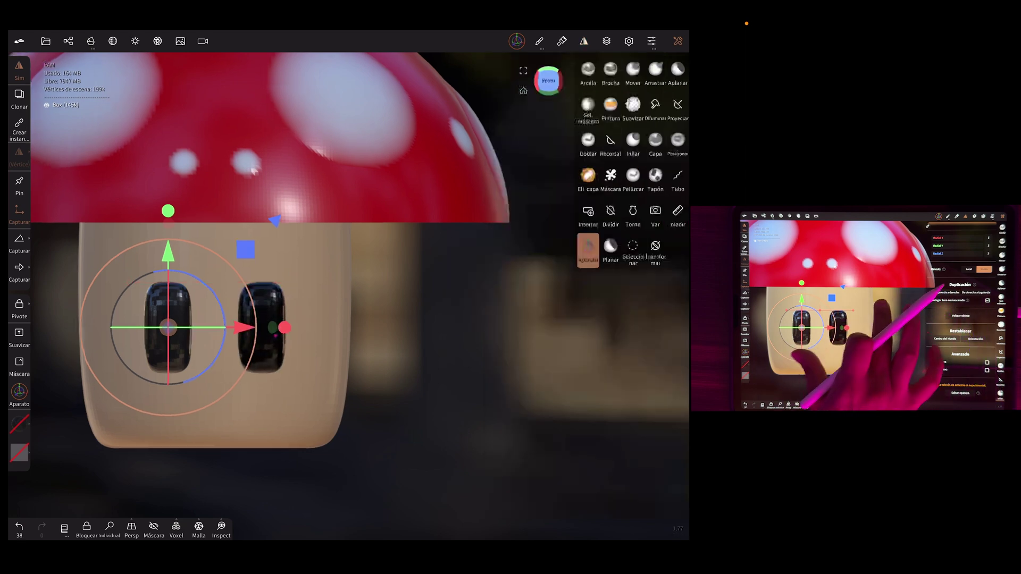
- Check the whole mushroom with both eyes from the front and open the iPad's Control Center
{"action": "scroll", "coordinate": [298, 325], "scroll_direction": "down", "scroll_amount": 3}
{"action": "mouse_move", "coordinate": [330, 367]}
{"action": "left_mouse_down"}
{"action": "mouse_move", "coordinate": [310, 336]}
{"action": "mouse_move", "coordinate": [356, 389]}
{"action": "mouse_move", "coordinate": [306, 305]}
{"action": "mouse_move", "coordinate": [364, 343]}
{"action": "mouse_move", "coordinate": [319, 370]}
{"action": "mouse_move", "coordinate": [319, 343]}
{"action": "mouse_move", "coordinate": [350, 286]}
{"action": "mouse_move", "coordinate": [319, 367]}
{"action": "left_mouse_up"}
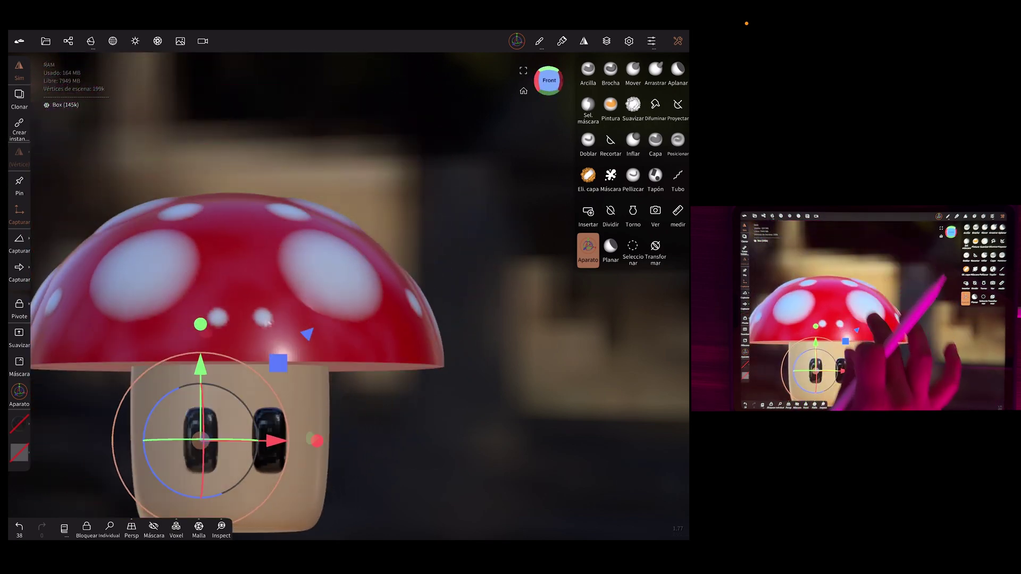
{"action": "middle_click_drag", "start_coordinate": [196, 442], "coordinate": [260, 358]}
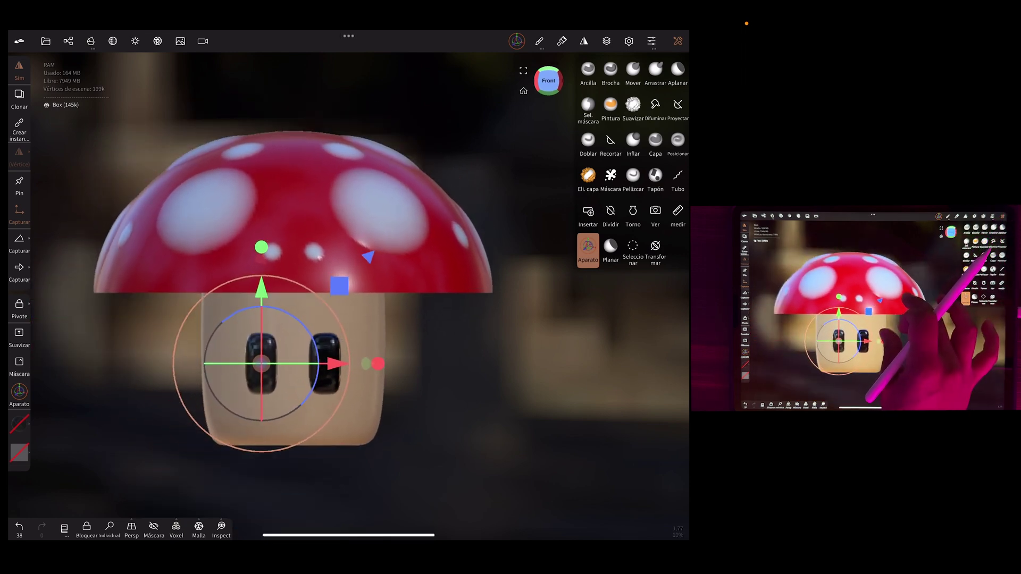
{"action": "left_click_drag", "start_coordinate": [659, 32], "coordinate": [627, 213]}
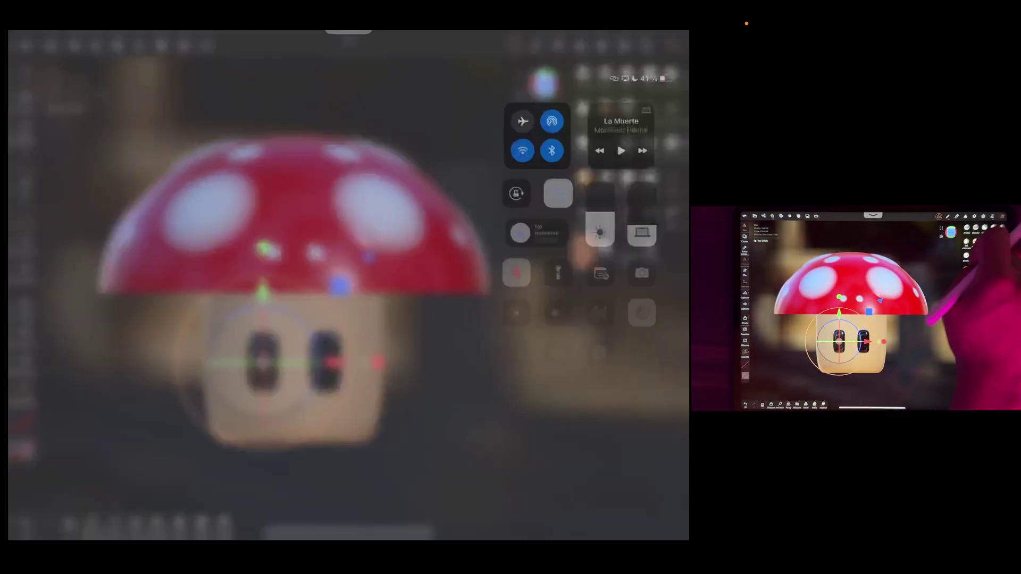